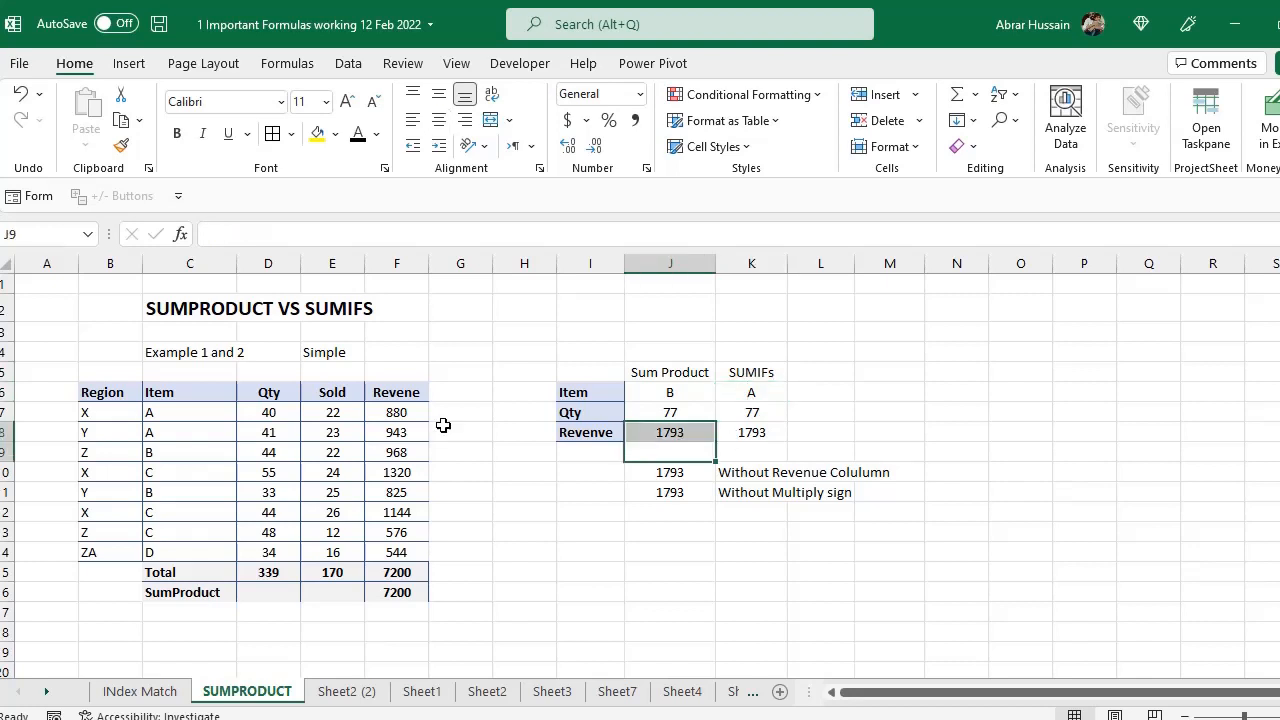
- Review the Revenue, Qty and Sold columns of the Example 1 and 2 table, including the total and SumProduct rows
left_click_drag(396, 392, 418, 594)
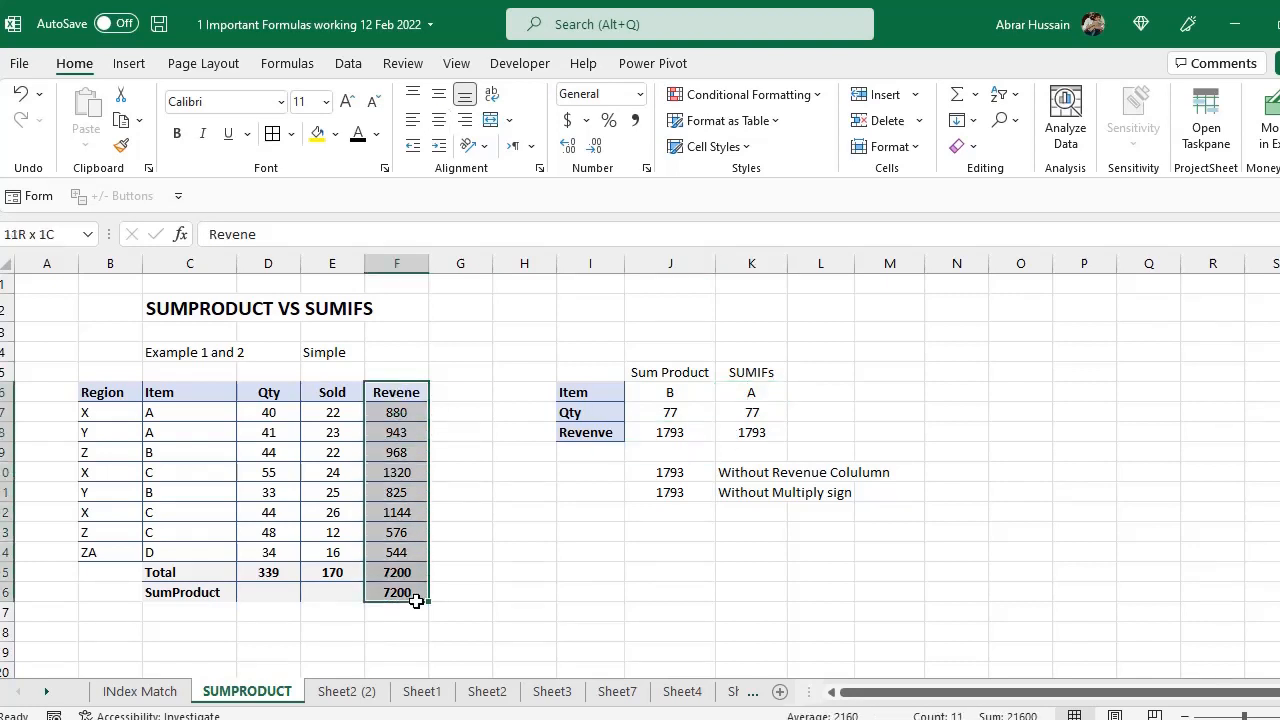
left_click(738, 476)
left_click_drag(284, 395, 306, 592)
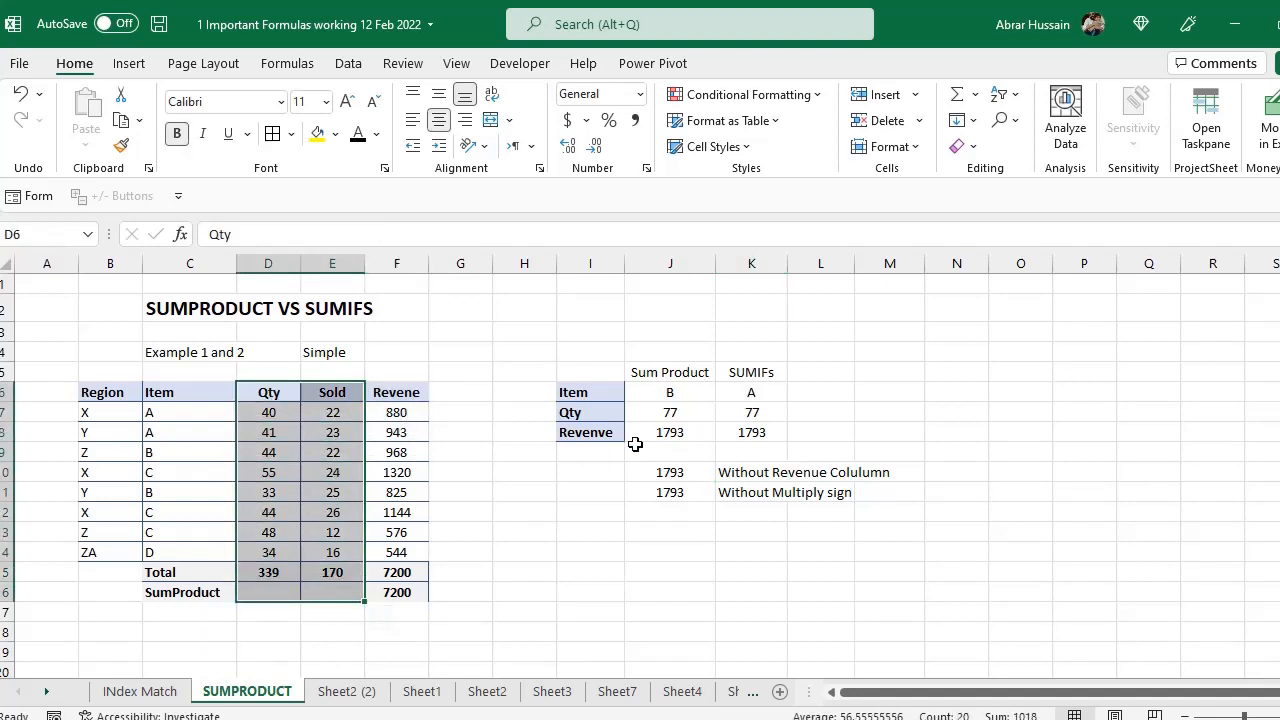
- Examine Example 3's Item, Year, Month and Region criteria together with its Qty and Revenue result cells
scroll(635, 444, "down", 6)
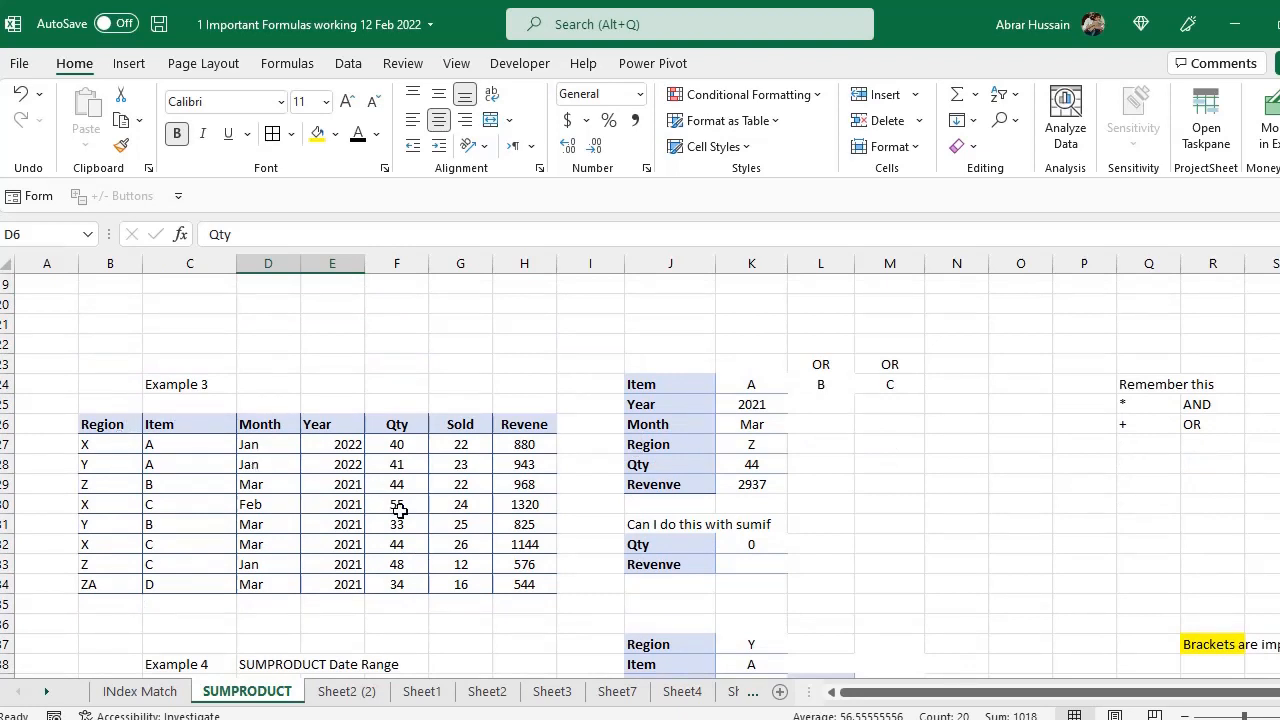
left_click(663, 388)
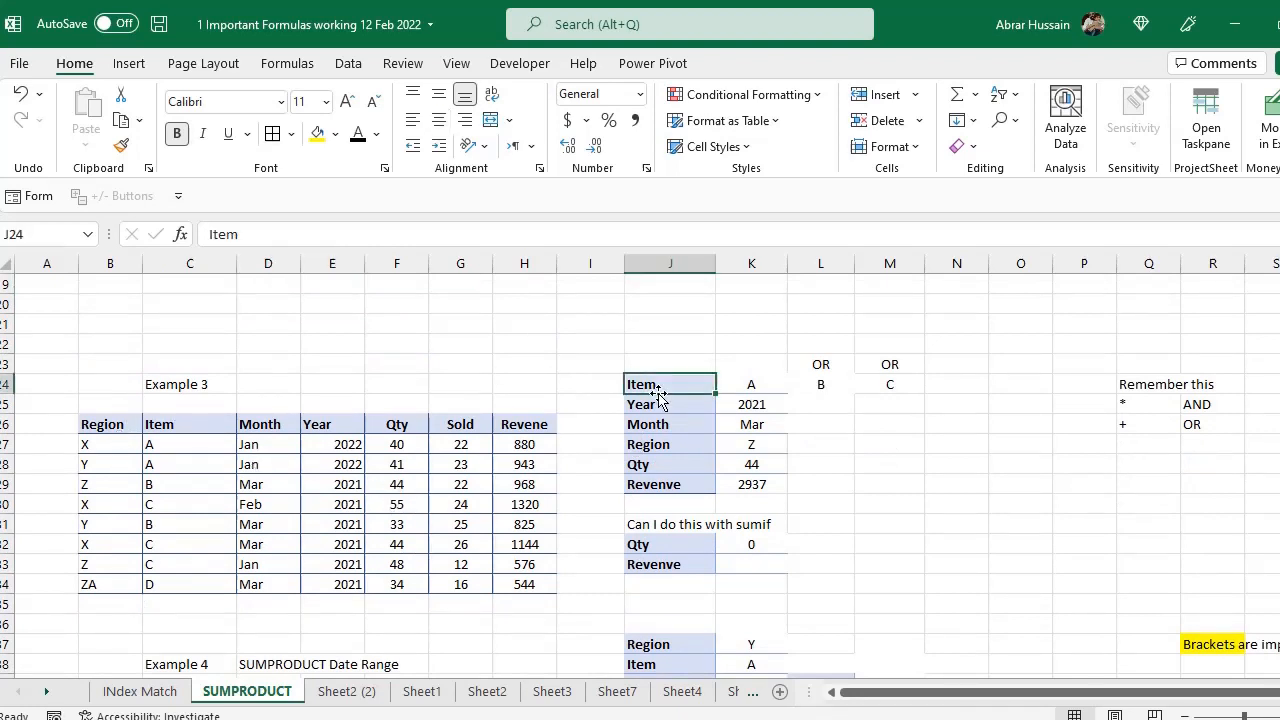
left_click(755, 389)
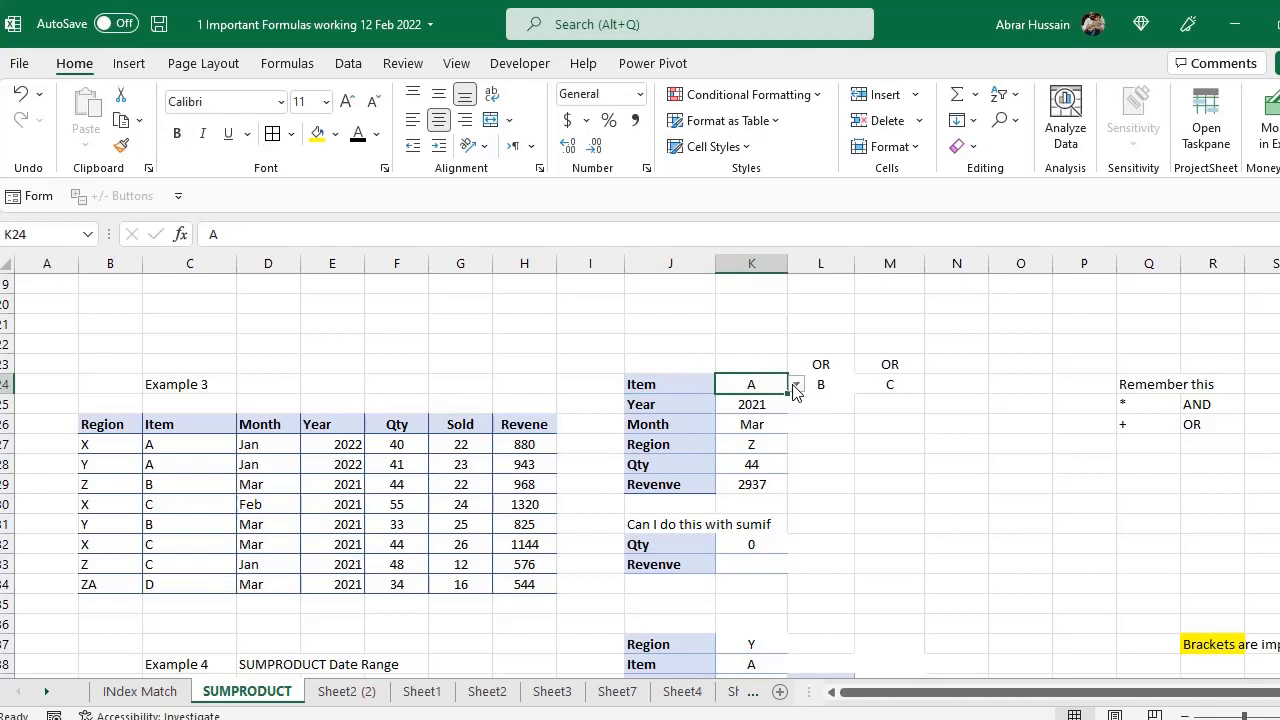
left_click(736, 404)
left_click(755, 425)
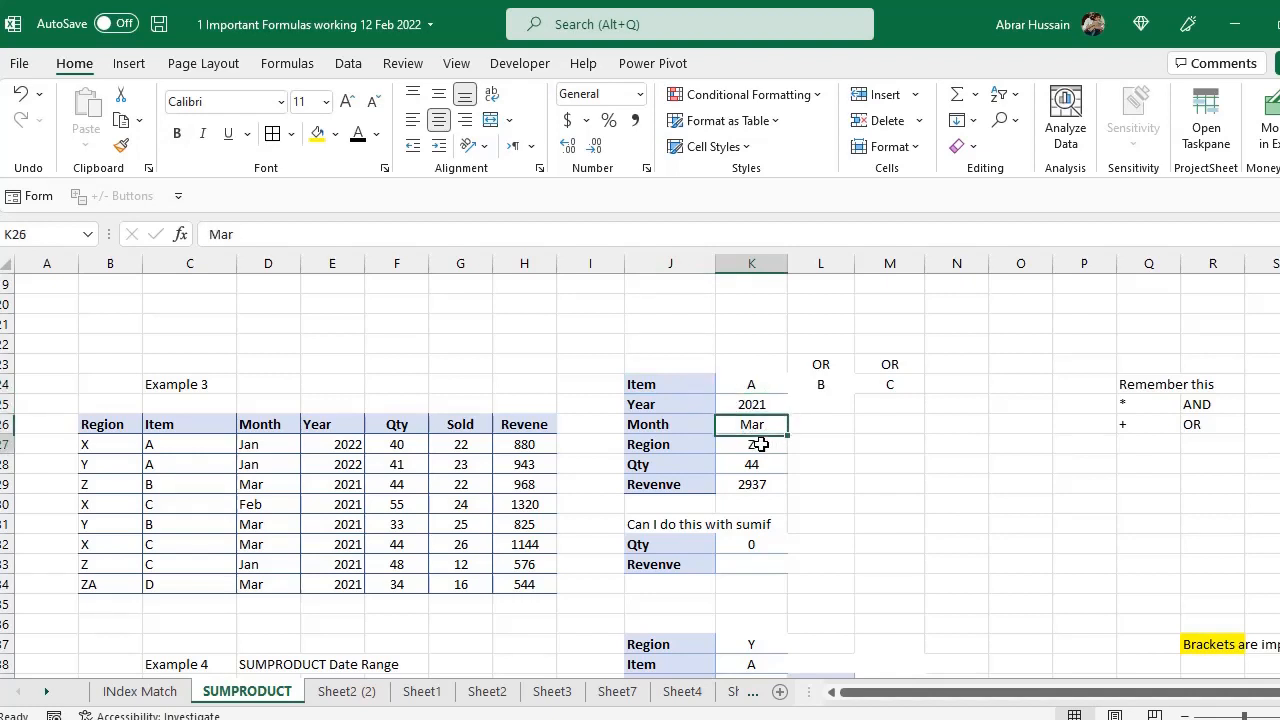
left_click(764, 444)
left_click_drag(750, 464, 752, 487)
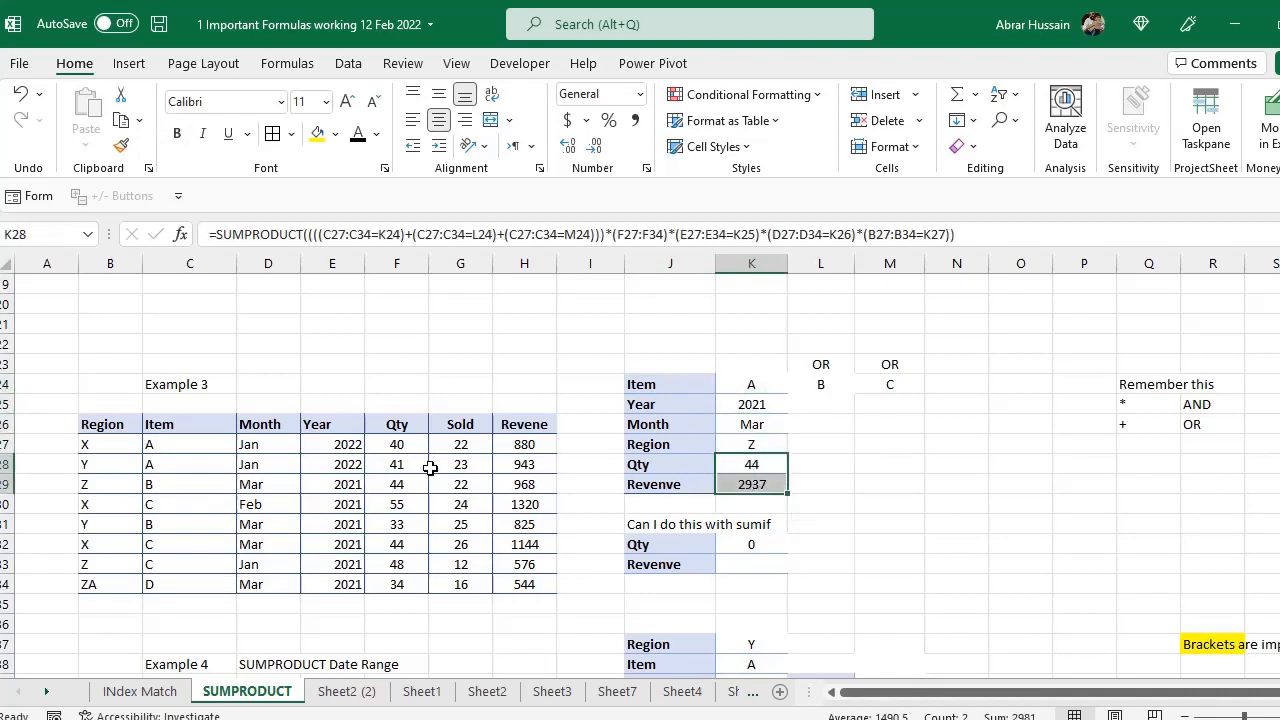
- Compare Example 3's source table with the alternative item criteria A, B and C in K24:M24
left_click_drag(103, 423, 340, 584)
left_click(751, 384)
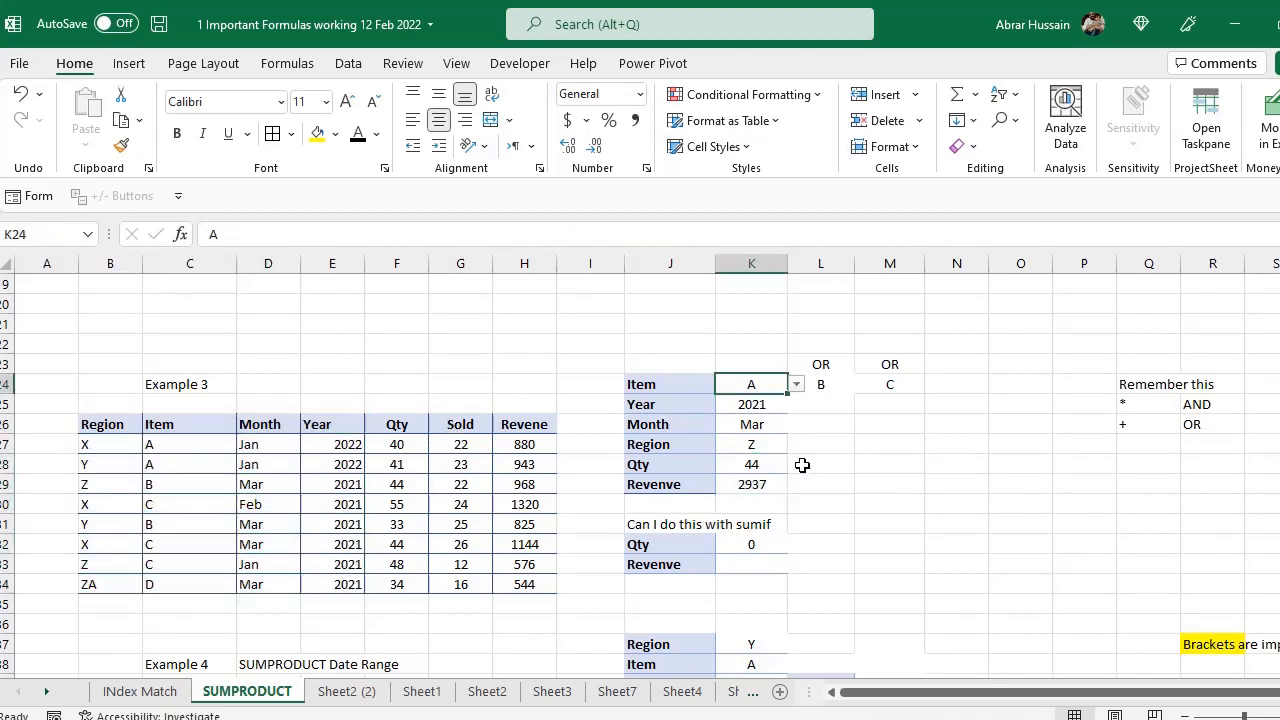
left_click(648, 389)
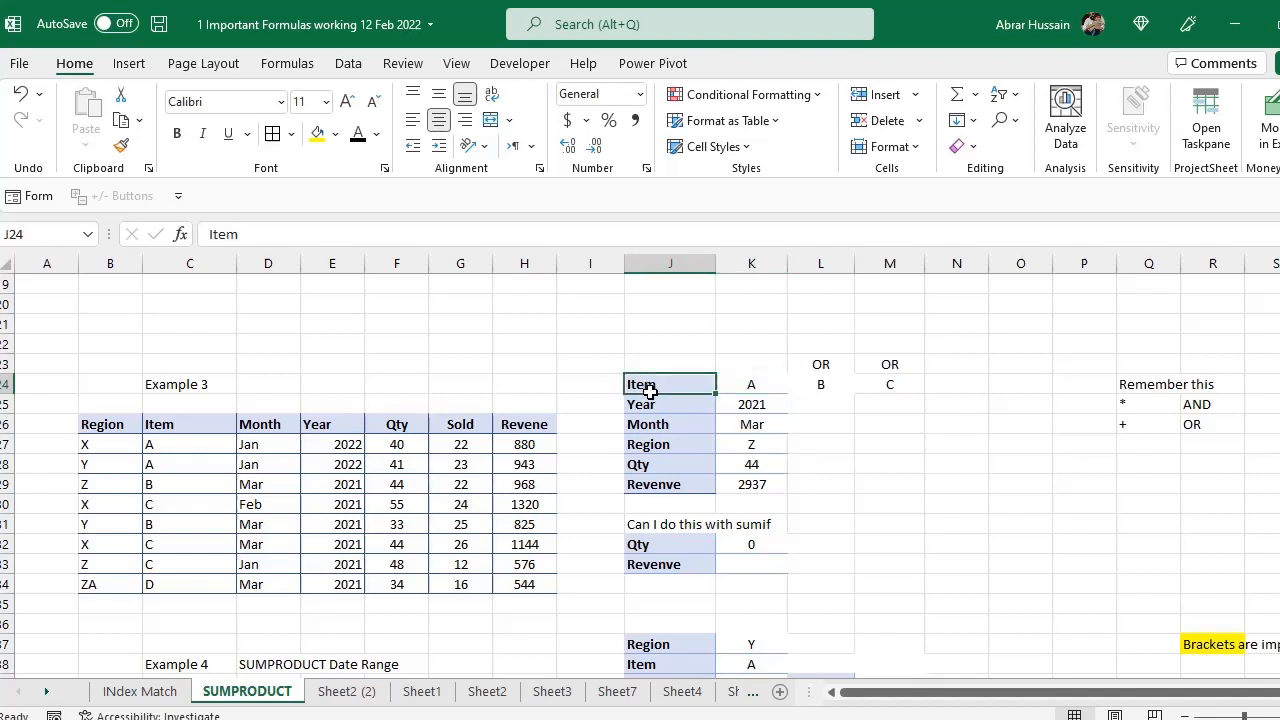
left_click(750, 385)
key("Right")
key("Right")
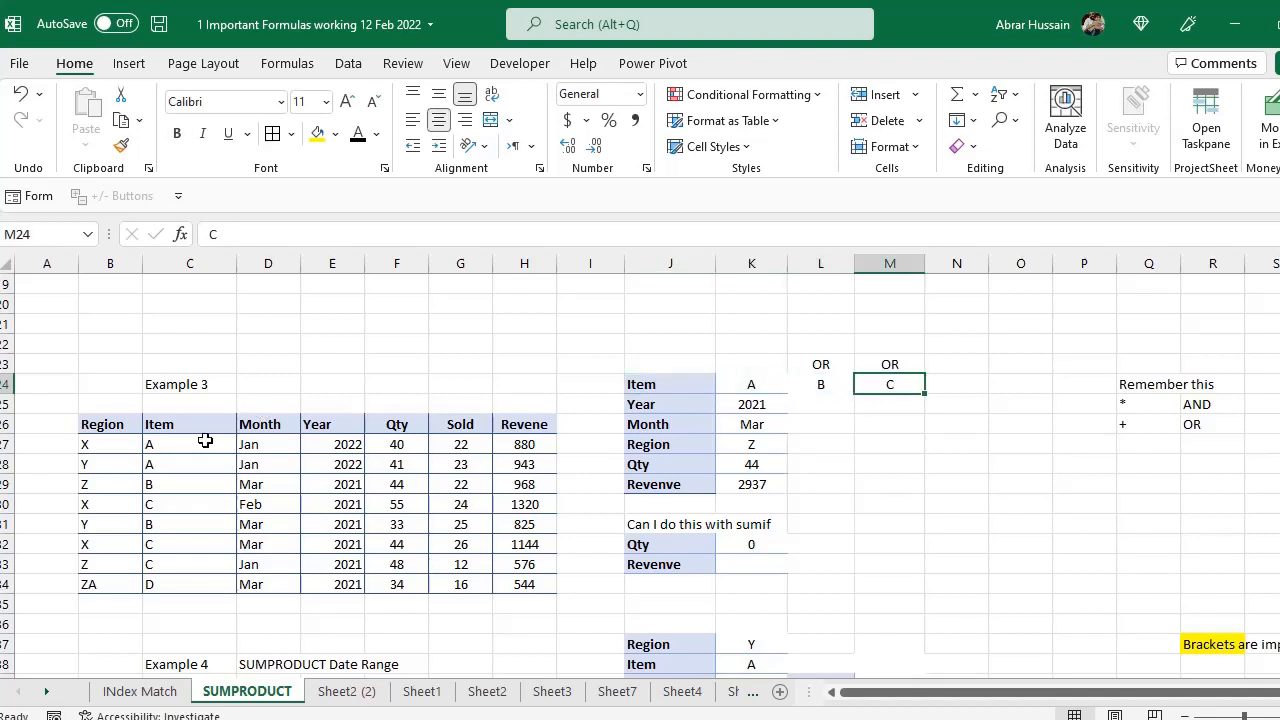
left_click_drag(205, 441, 190, 560)
left_click(780, 386)
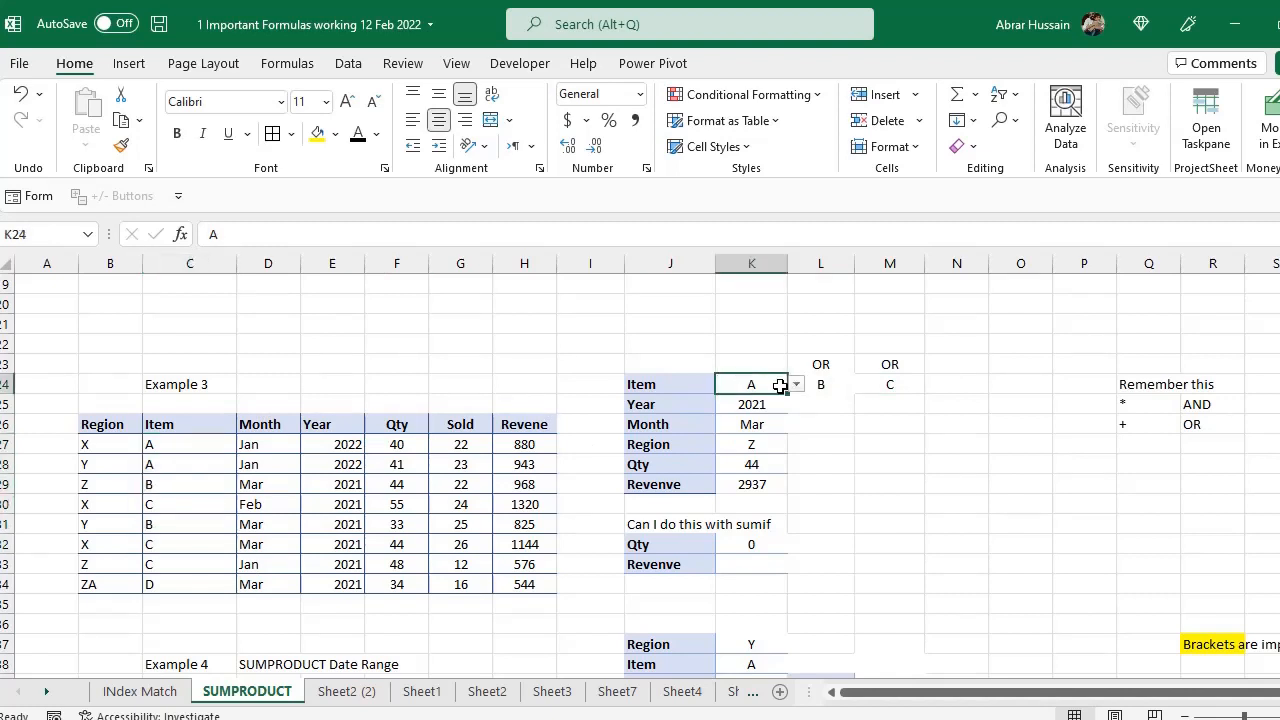
left_click(797, 386)
left_click(797, 386)
left_click(820, 384)
left_click(868, 384)
left_click(728, 385)
- Recheck Example 3's Year and Month criteria and its Qty and Revenue formulas alongside the OR item cells
left_click_drag(763, 422, 764, 477)
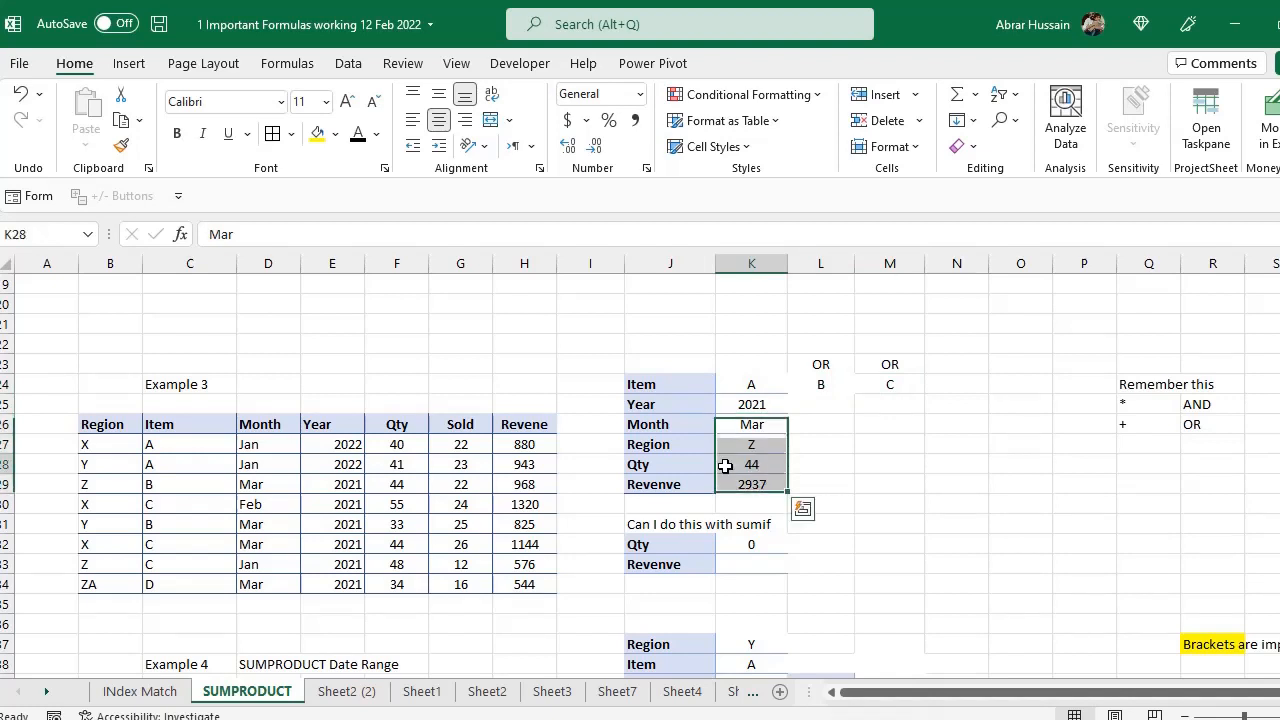
left_click(764, 484)
left_click(762, 464)
left_click(764, 430)
left_click(760, 408)
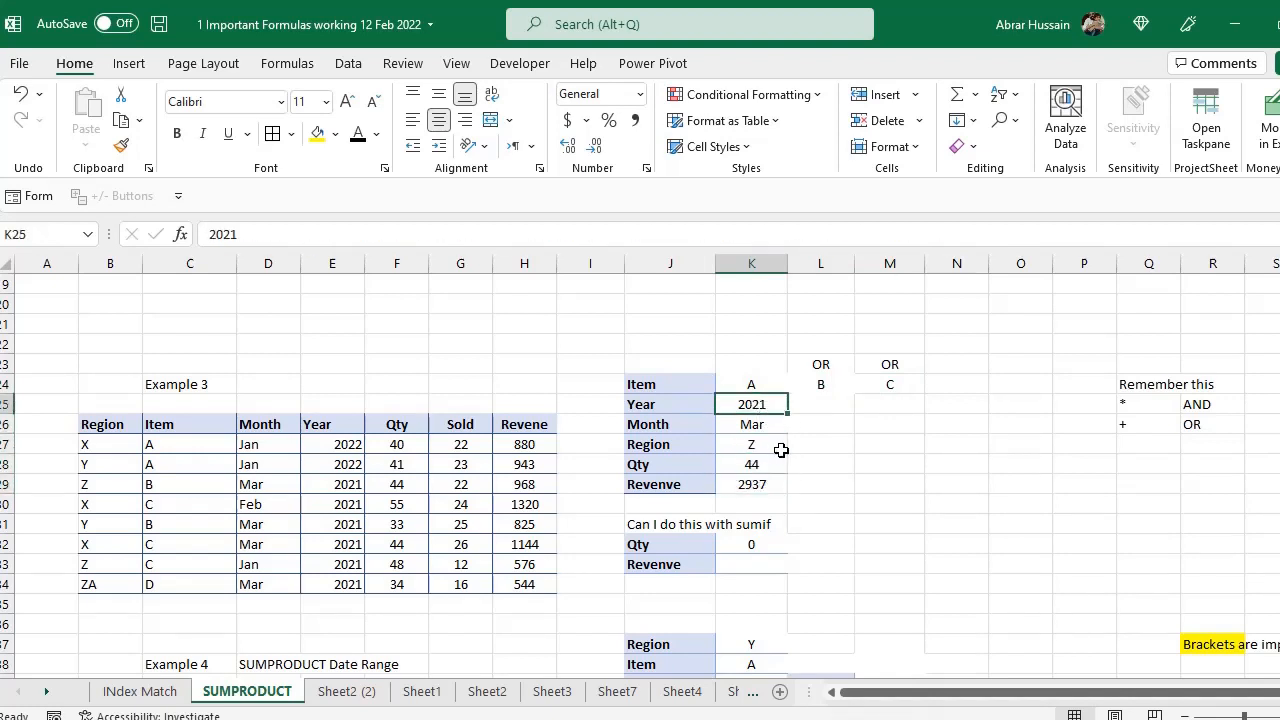
left_click(820, 384)
left_click_drag(889, 420, 889, 445)
- Examine Example 4's Region, Start Date and End Date criteria and the SUMPRODUCT date-range formula for Revenue
scroll(800, 501, "down", 4)
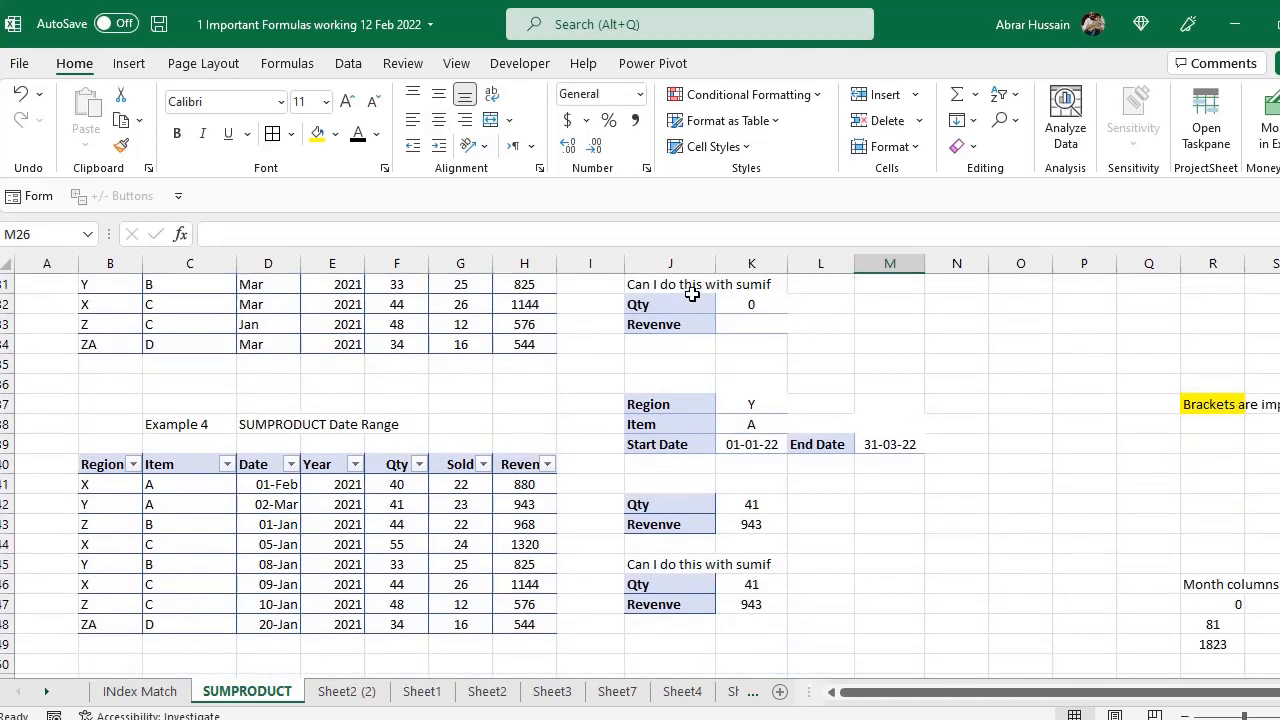
scroll(262, 443, "down", 1)
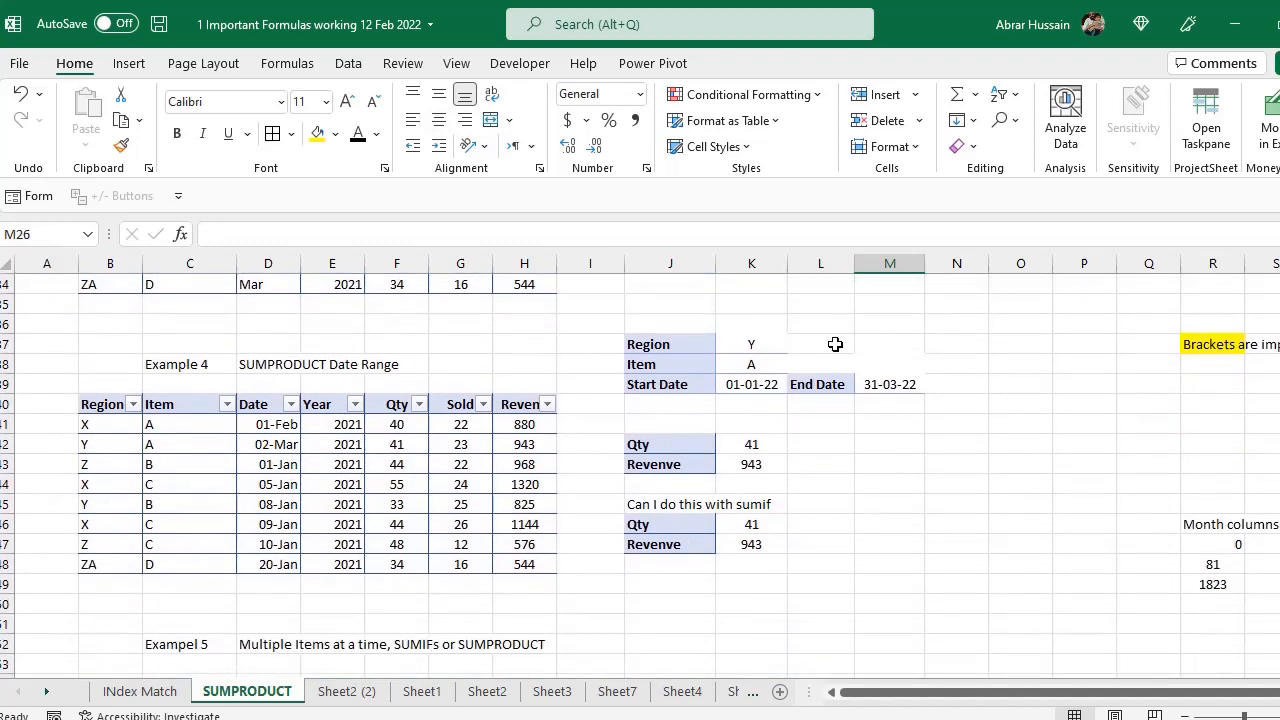
left_click(690, 345)
left_click(657, 384)
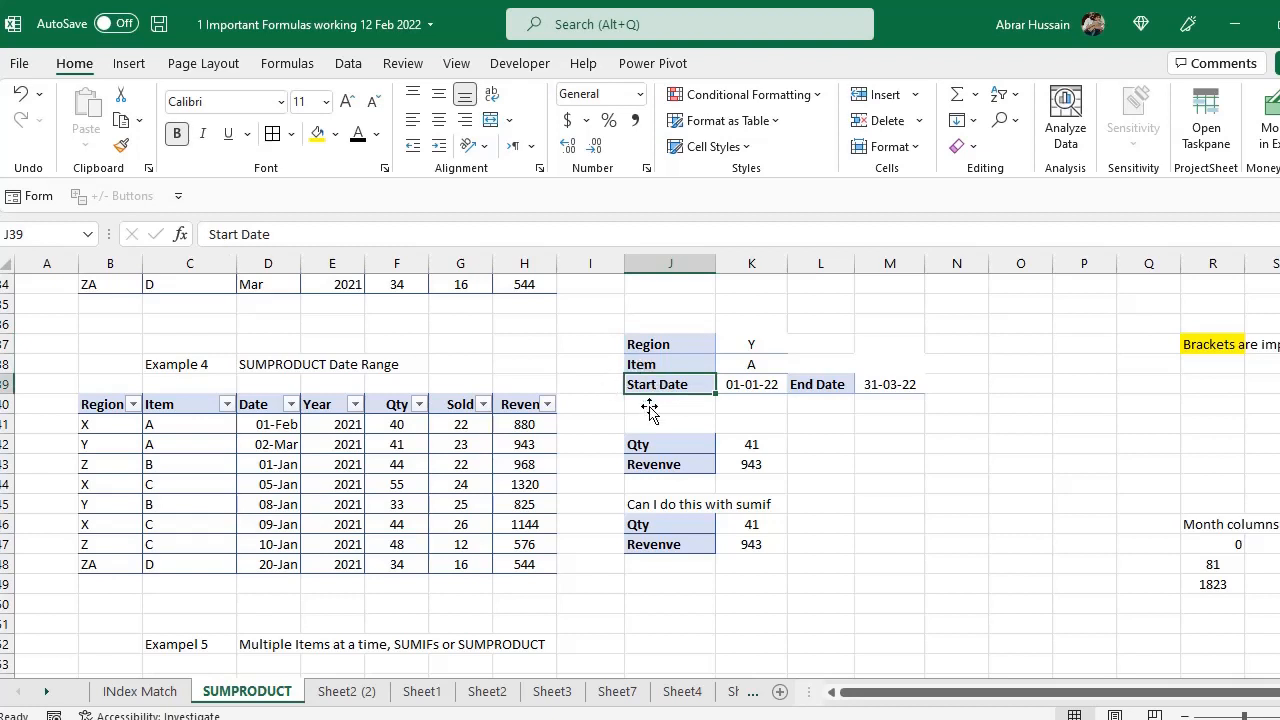
left_click(760, 384)
left_click(918, 384)
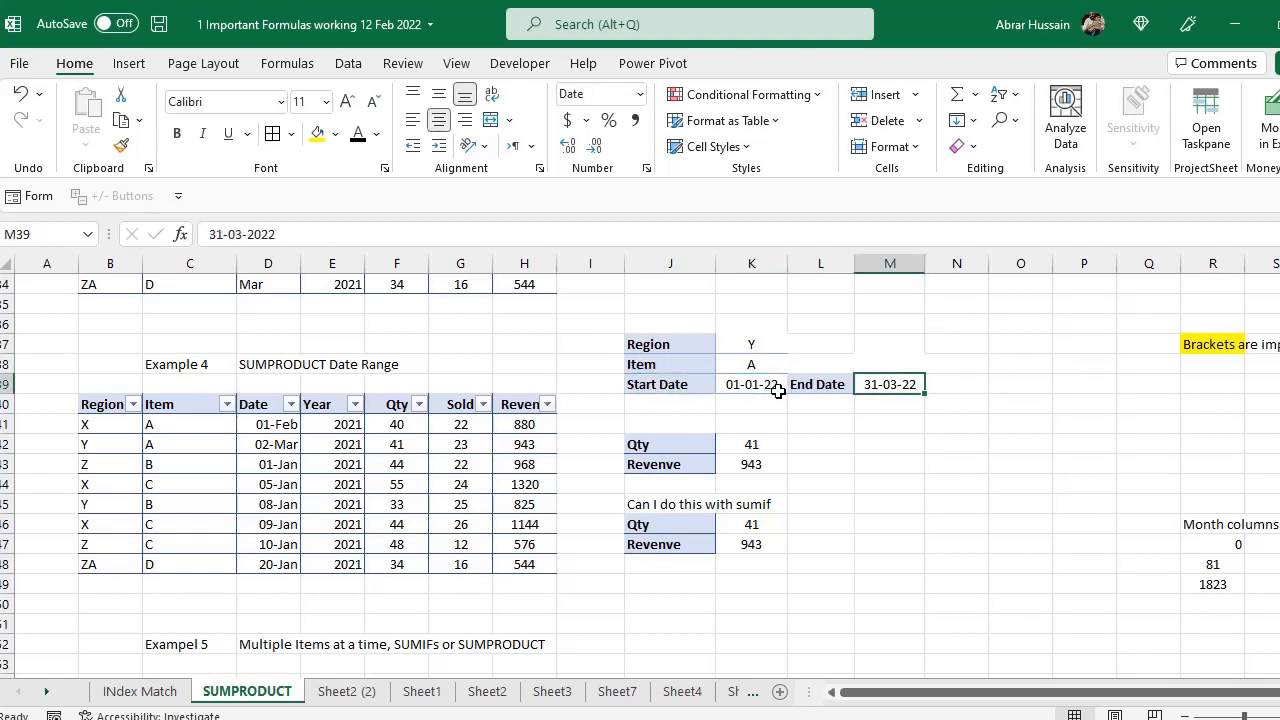
left_click(756, 384)
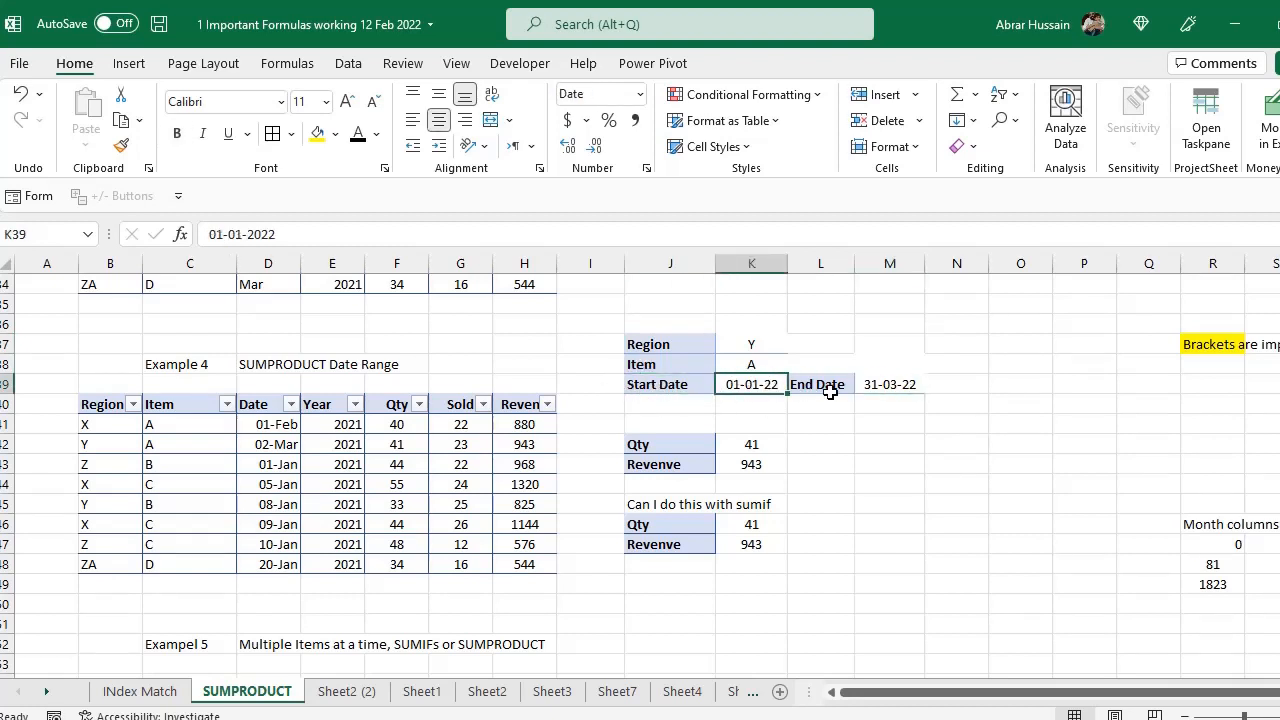
left_click(890, 387)
left_click(652, 446)
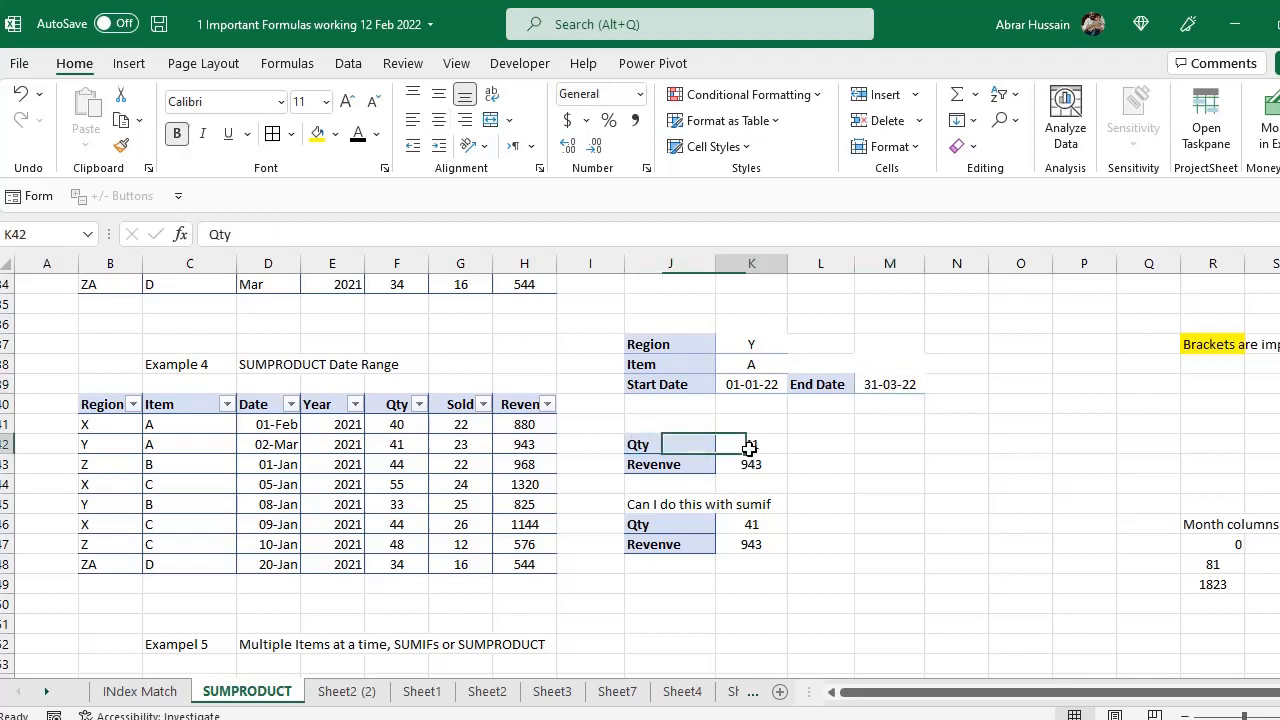
left_click(750, 464)
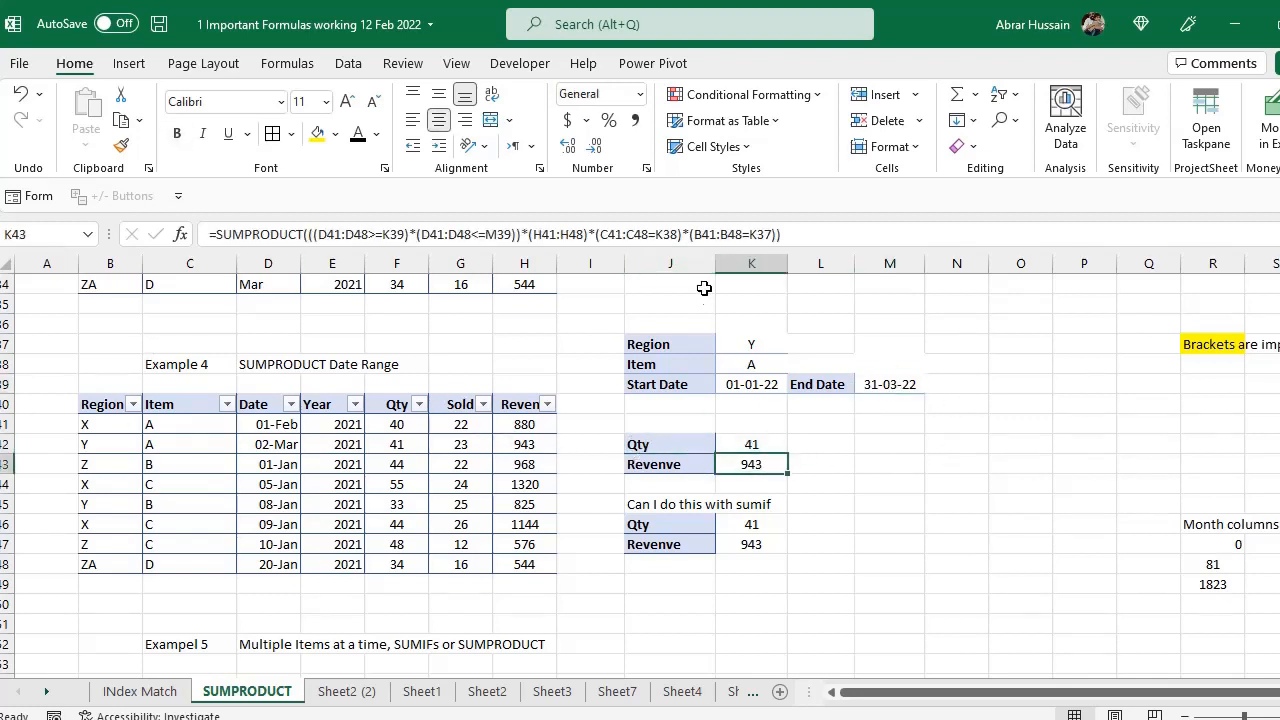
left_click(934, 384)
- Review Example 5's multiple-item summary table for items A to D with its Qty, Sold and Profit columns
scroll(283, 417, "down", 6)
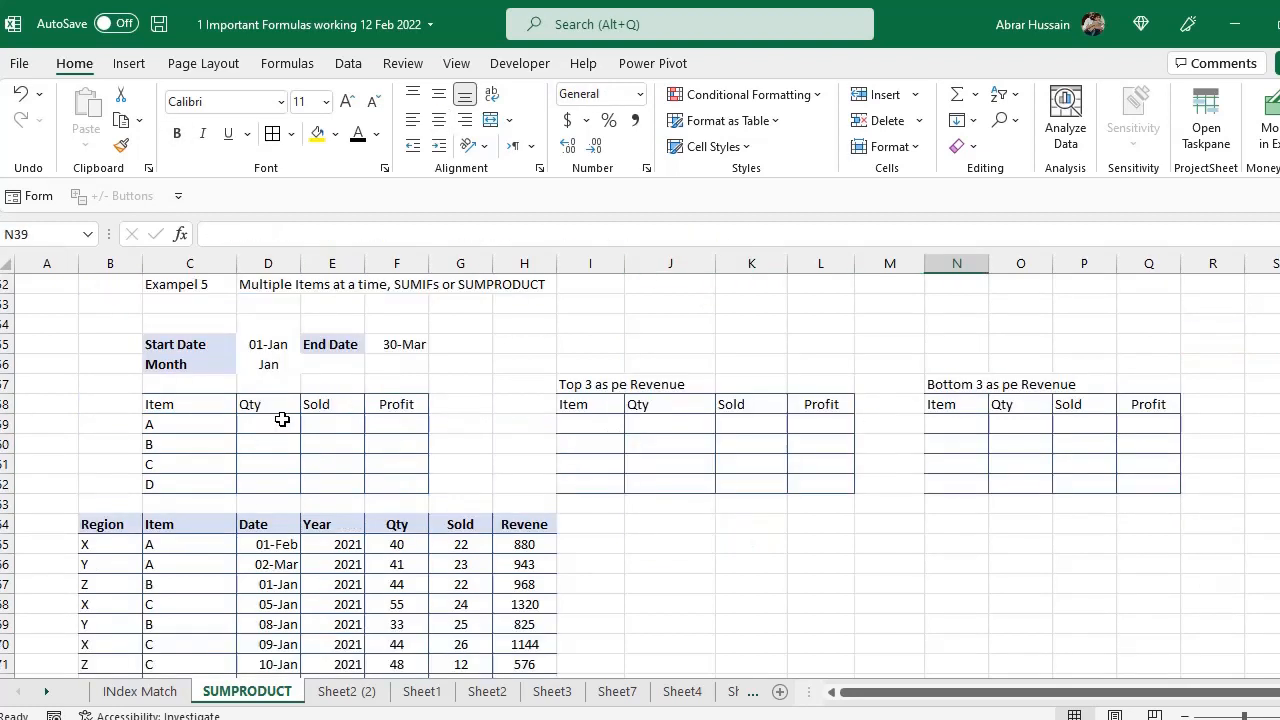
left_click_drag(172, 420, 277, 486)
scroll(839, 383, "up", 1)
scroll(839, 383, "up", 3)
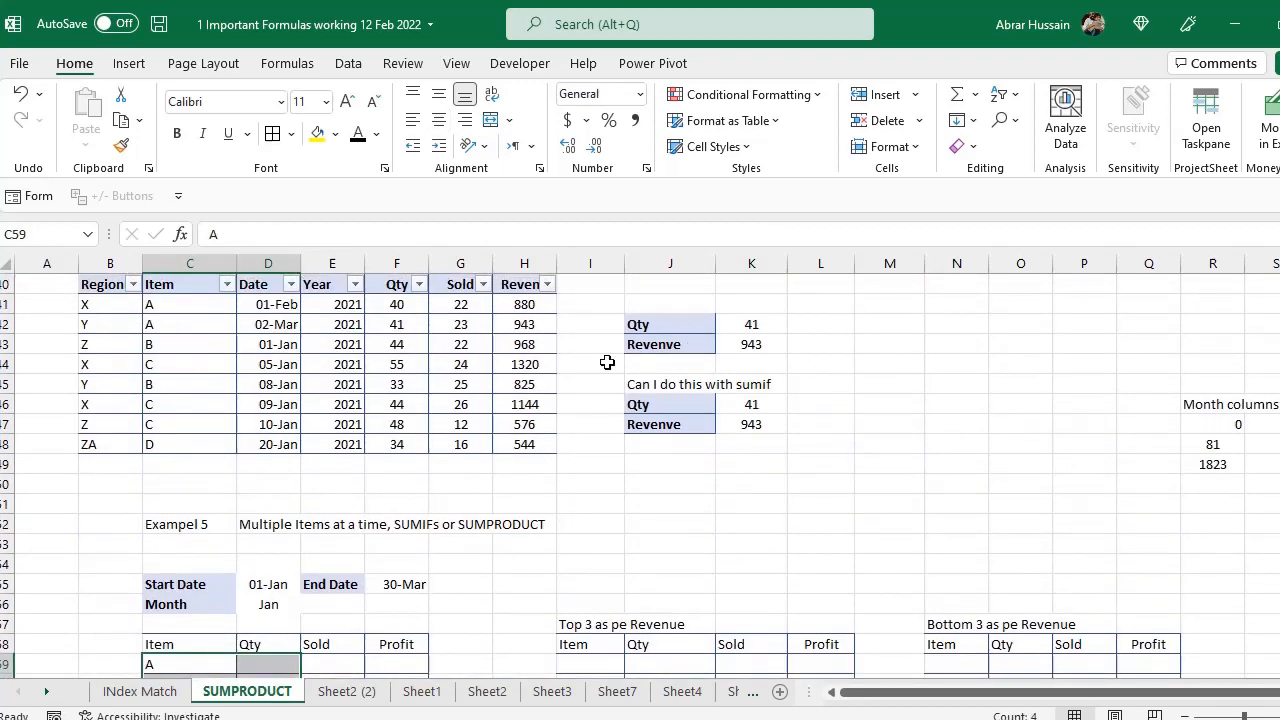
scroll(744, 346, "up", 1)
scroll(364, 530, "down", 5)
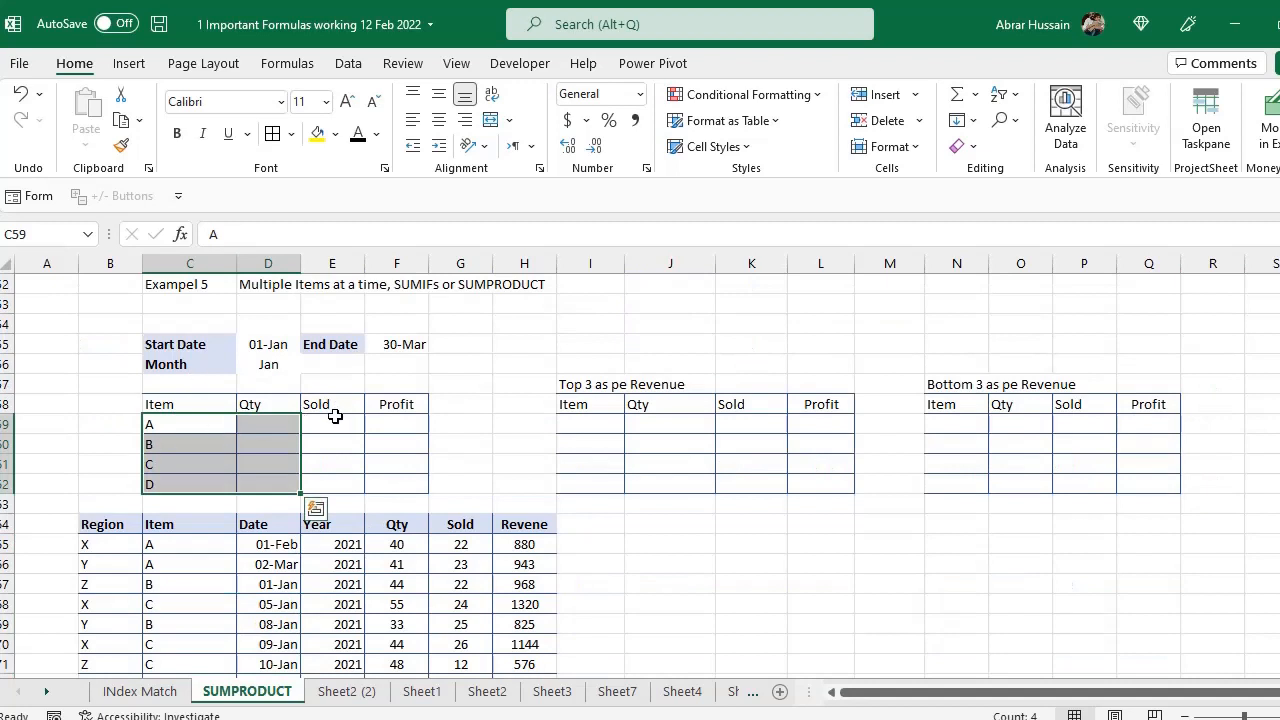
left_click_drag(172, 404, 410, 464)
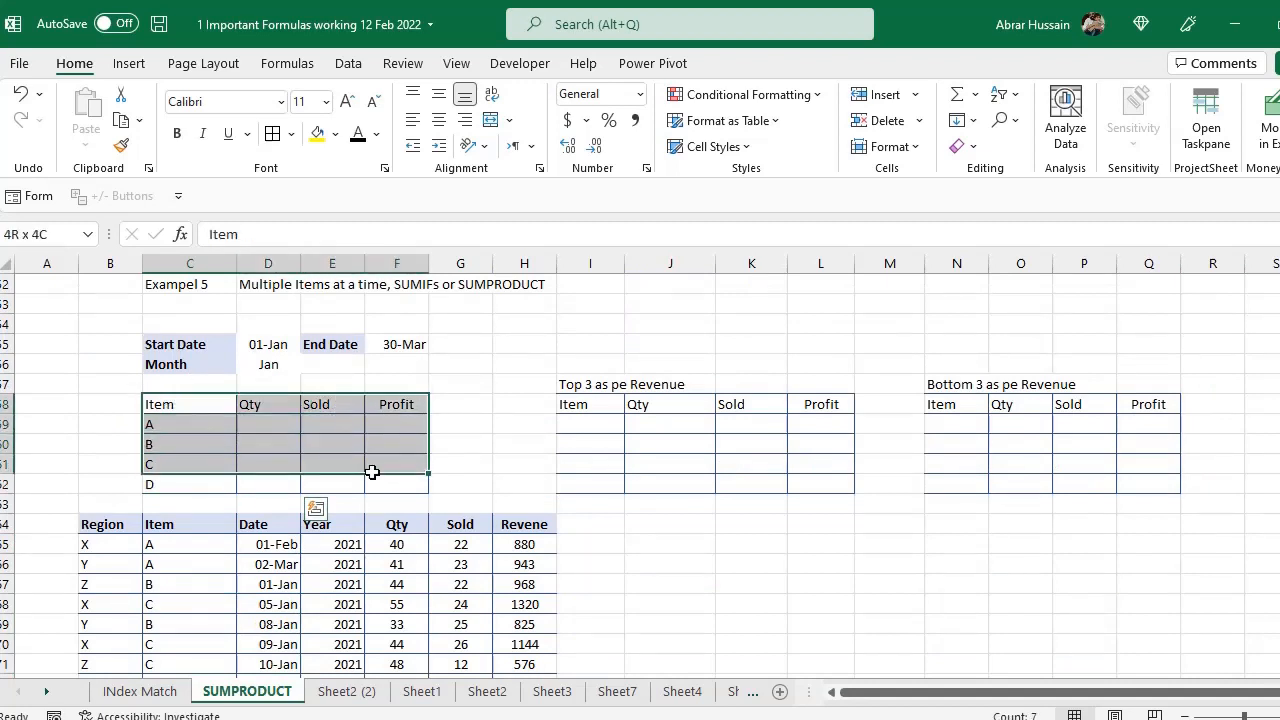
left_click(257, 410)
left_click(320, 403)
left_click(401, 399)
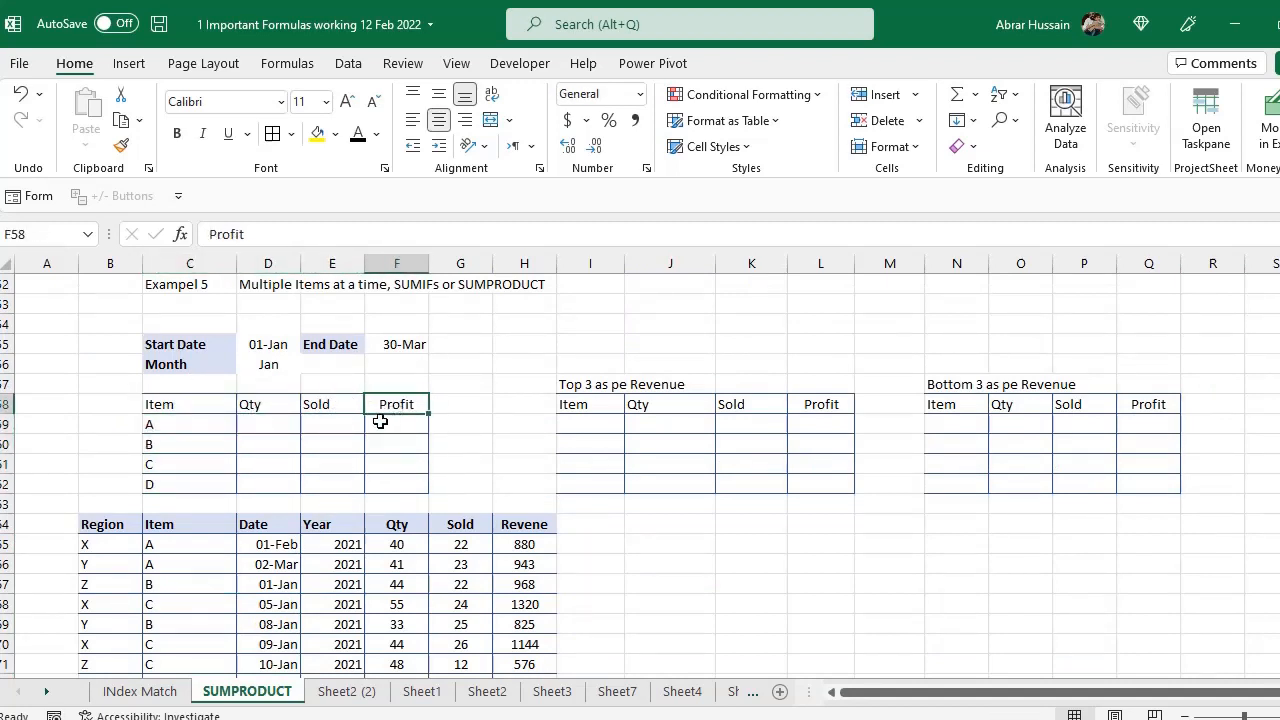
- Inspect the Start Date, End Date and Month criteria cells above Example 5's summary table
left_click(255, 347)
left_click(391, 346)
left_click(260, 346)
left_click(397, 346)
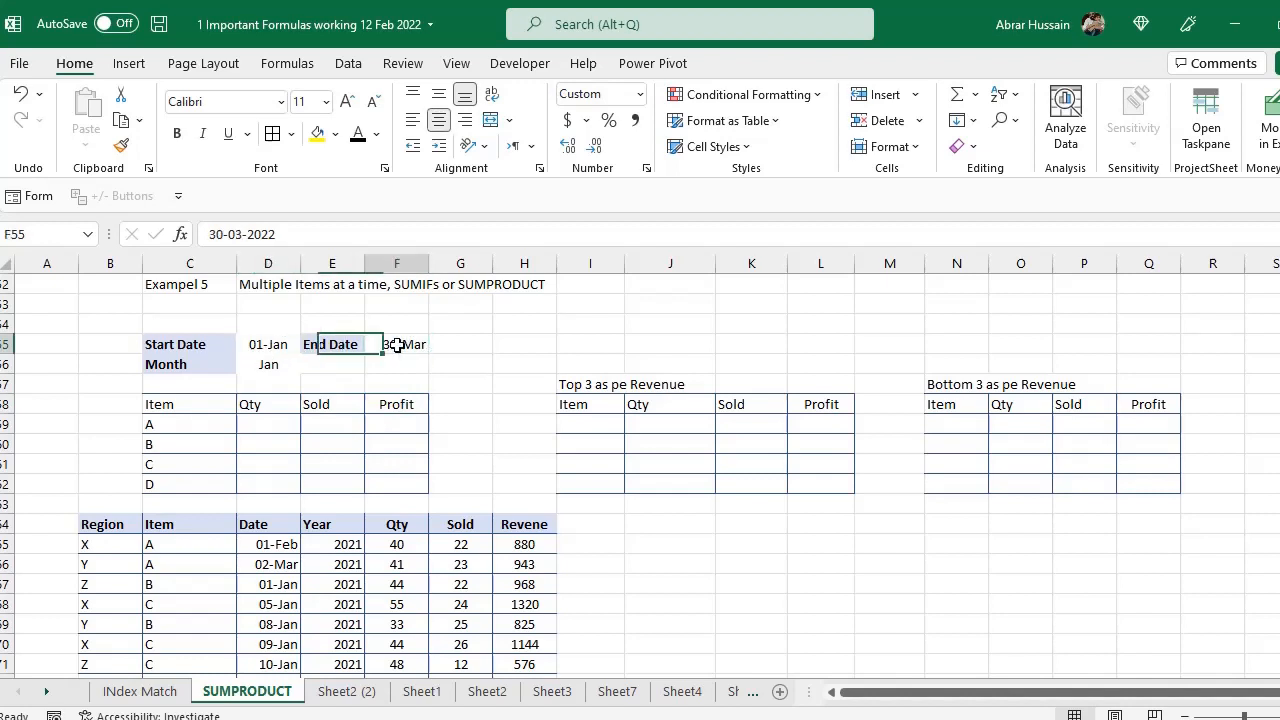
left_click(268, 348)
left_click(272, 368)
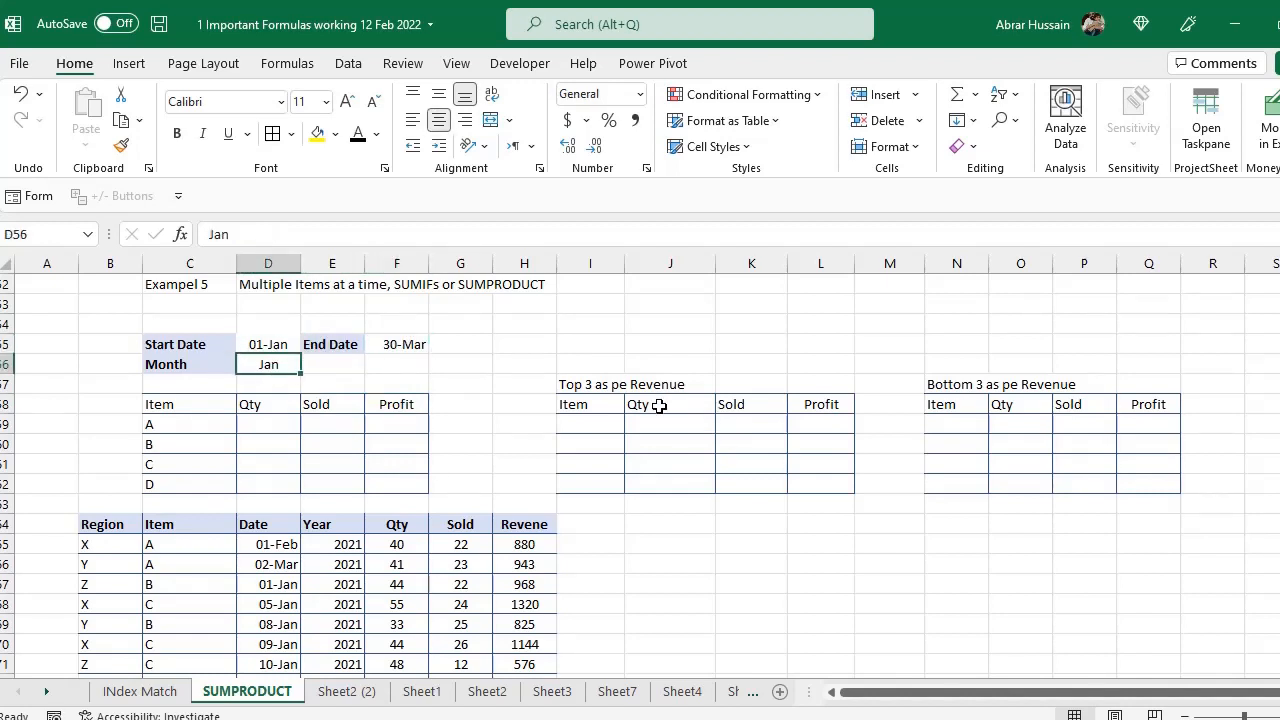
- Review the empty Top 3 and Bottom 3 by Revenue tables beside Example 5's summary
left_click(584, 388)
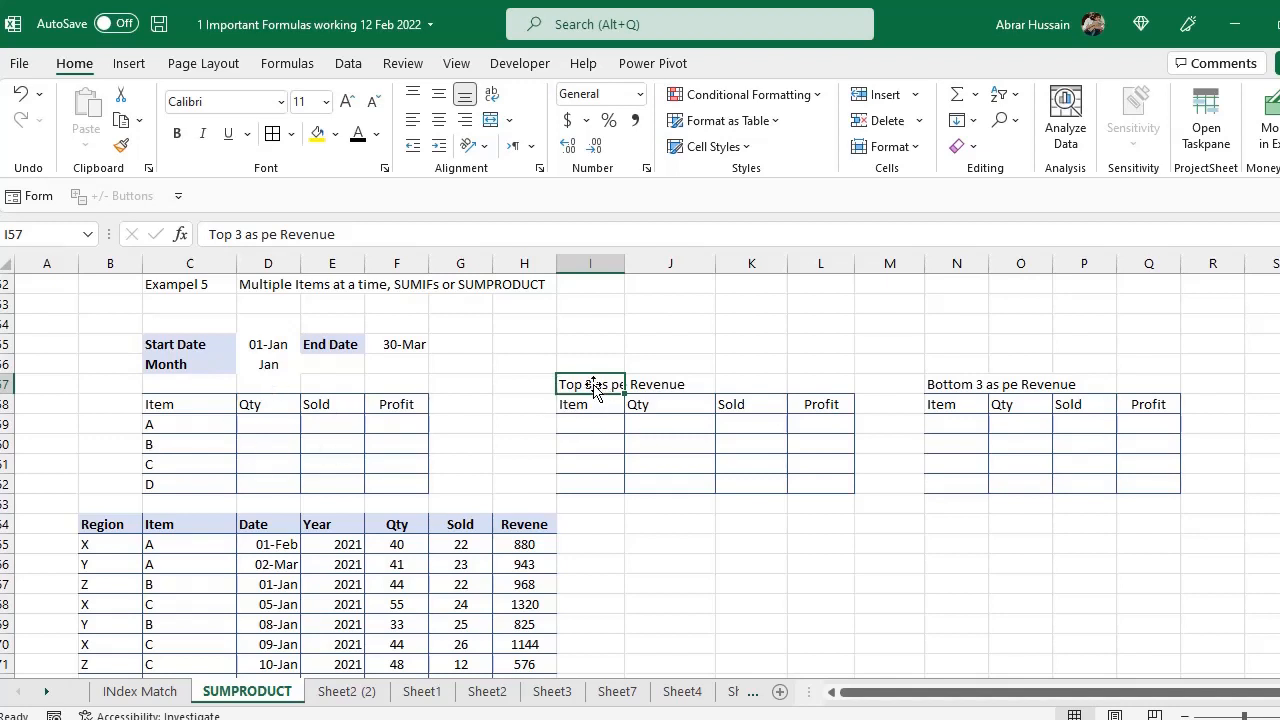
left_click(957, 381)
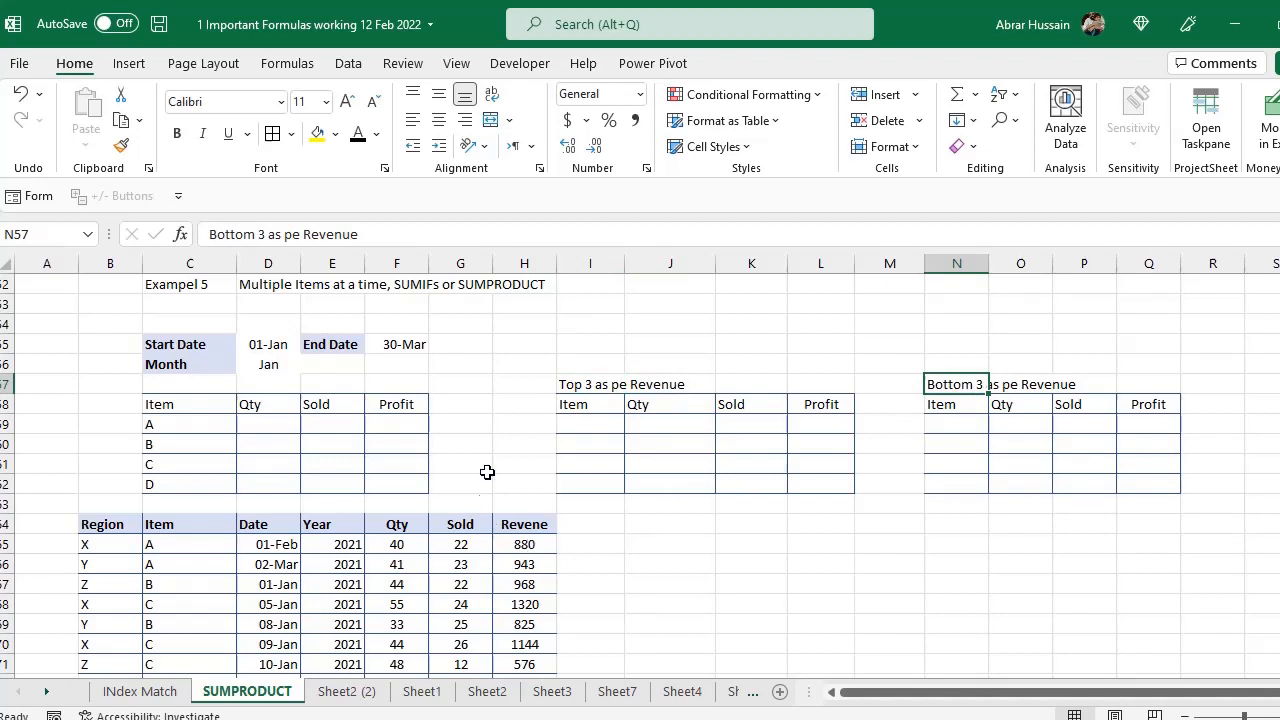
left_click_drag(569, 381, 853, 490)
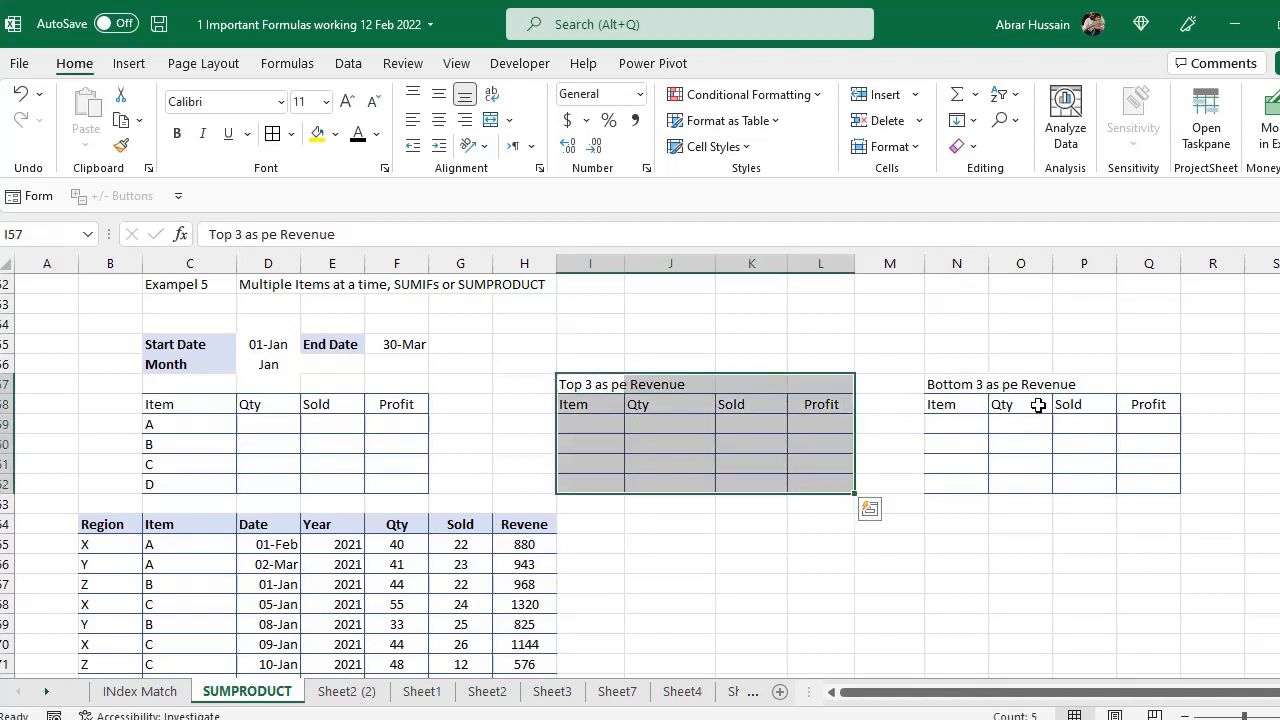
left_click_drag(946, 382, 1226, 465)
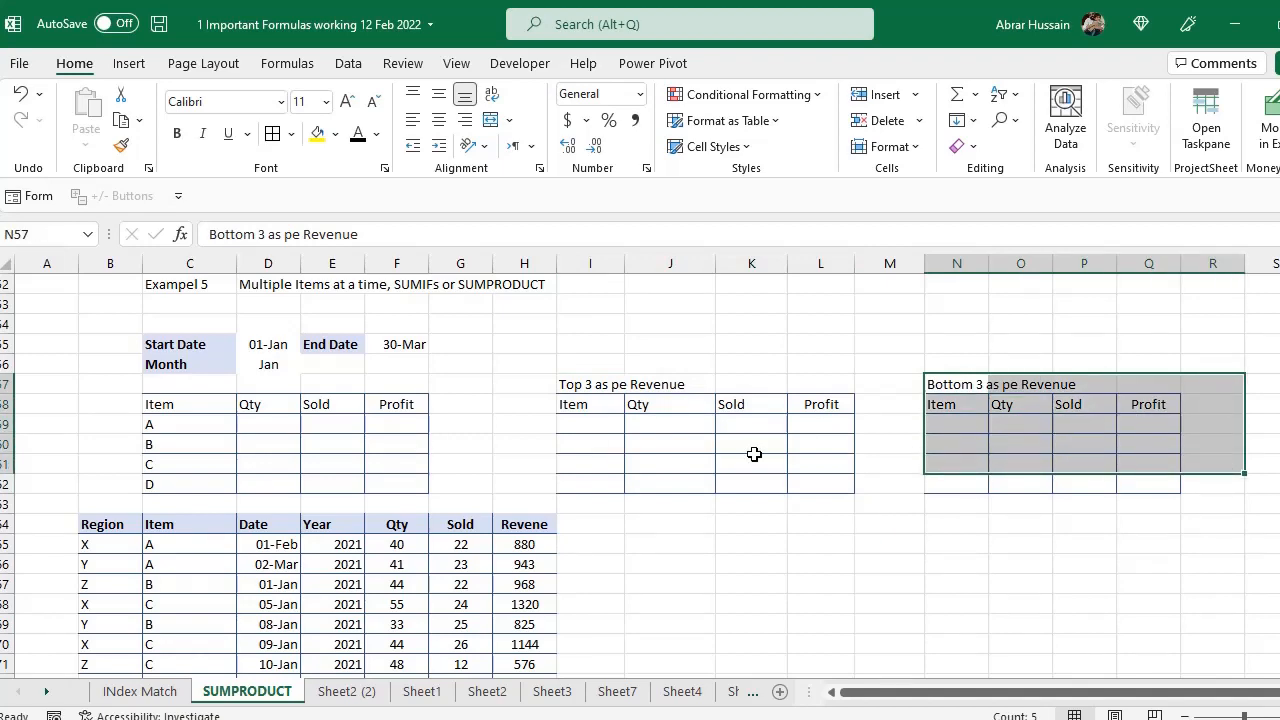
- Look over Example 6's item and size table, then skim the other examples on the SUMPRODUCT sheet
scroll(754, 454, "down", 5)
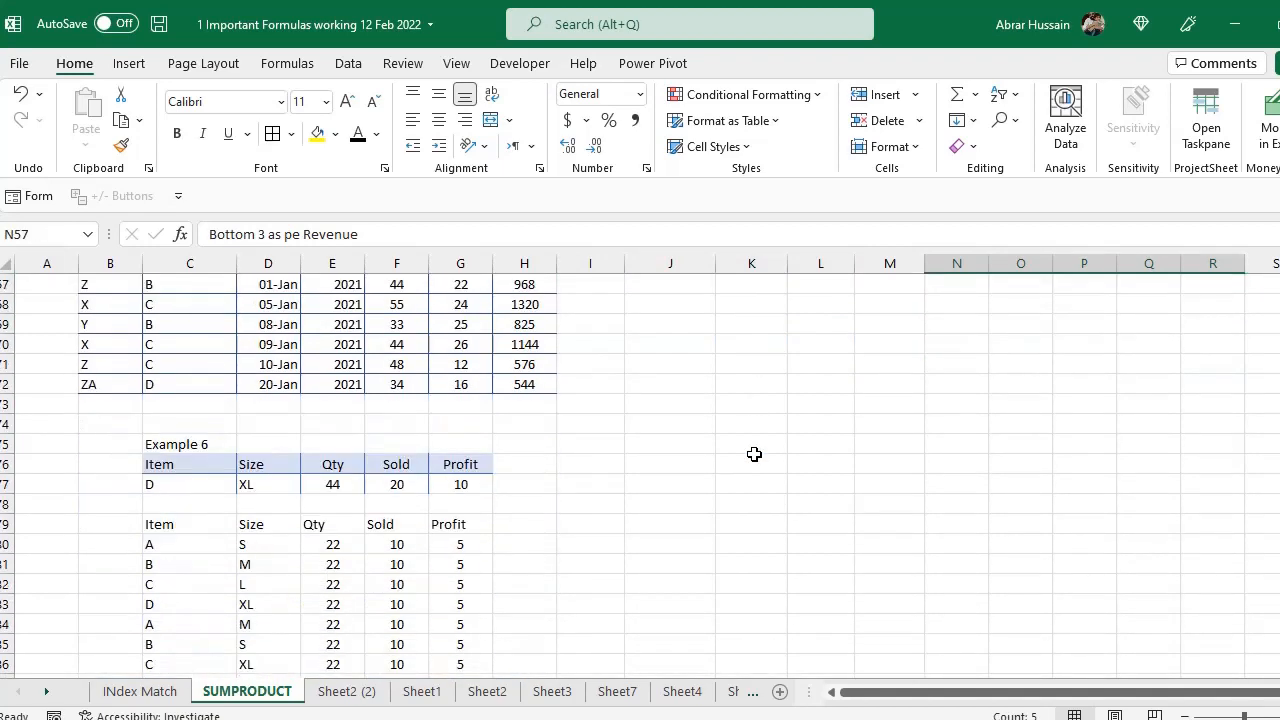
scroll(754, 454, "up", 11)
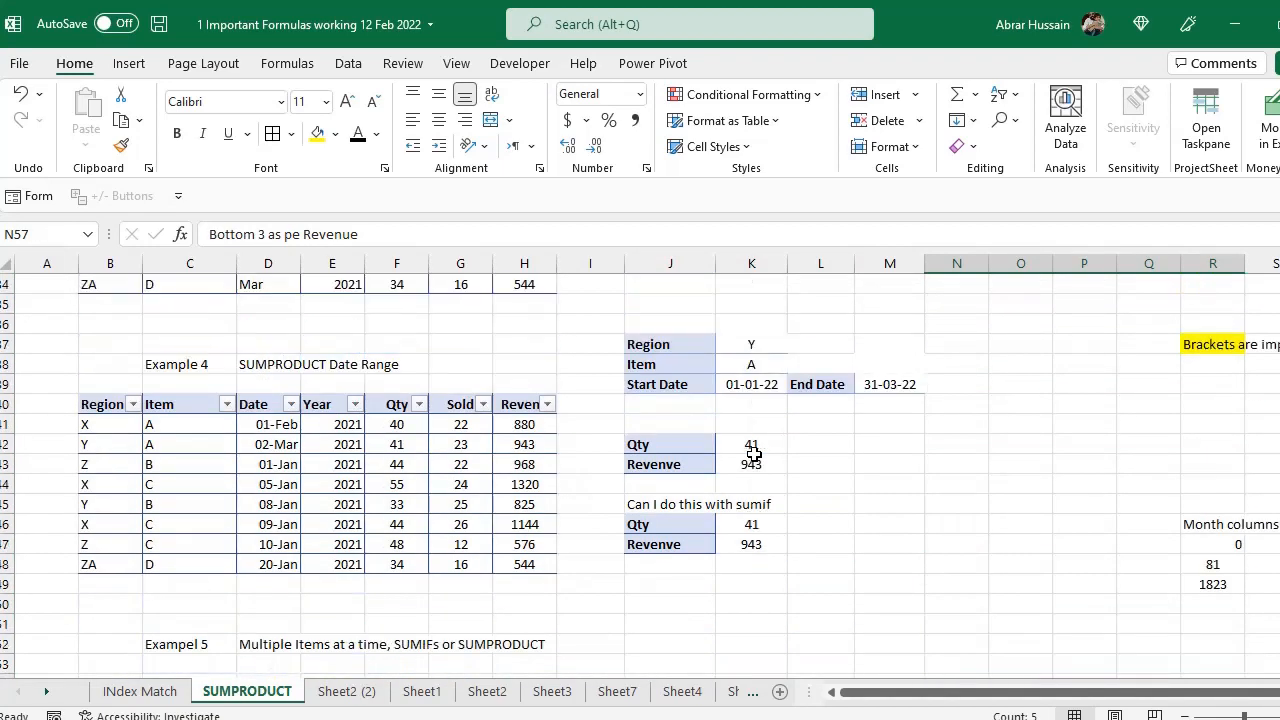
scroll(754, 454, "up", 11)
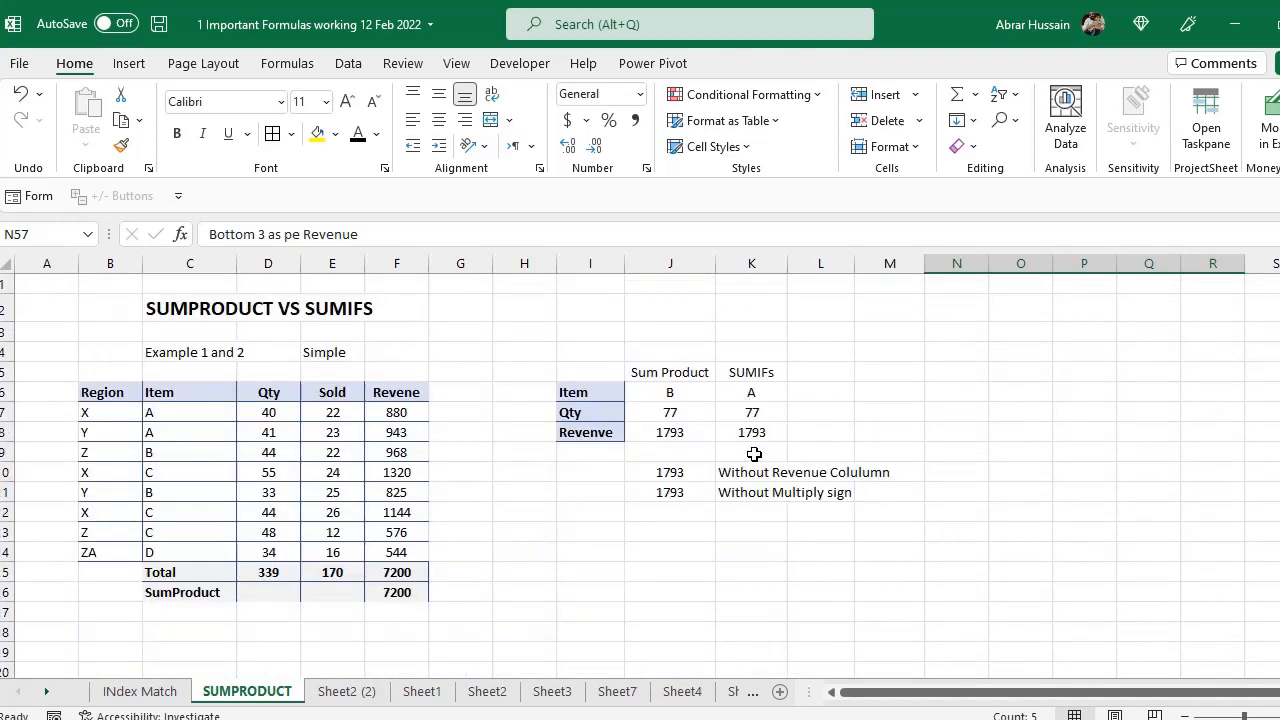
scroll(754, 454, "down", 11)
left_click(980, 380)
scroll(613, 483, "down", 6)
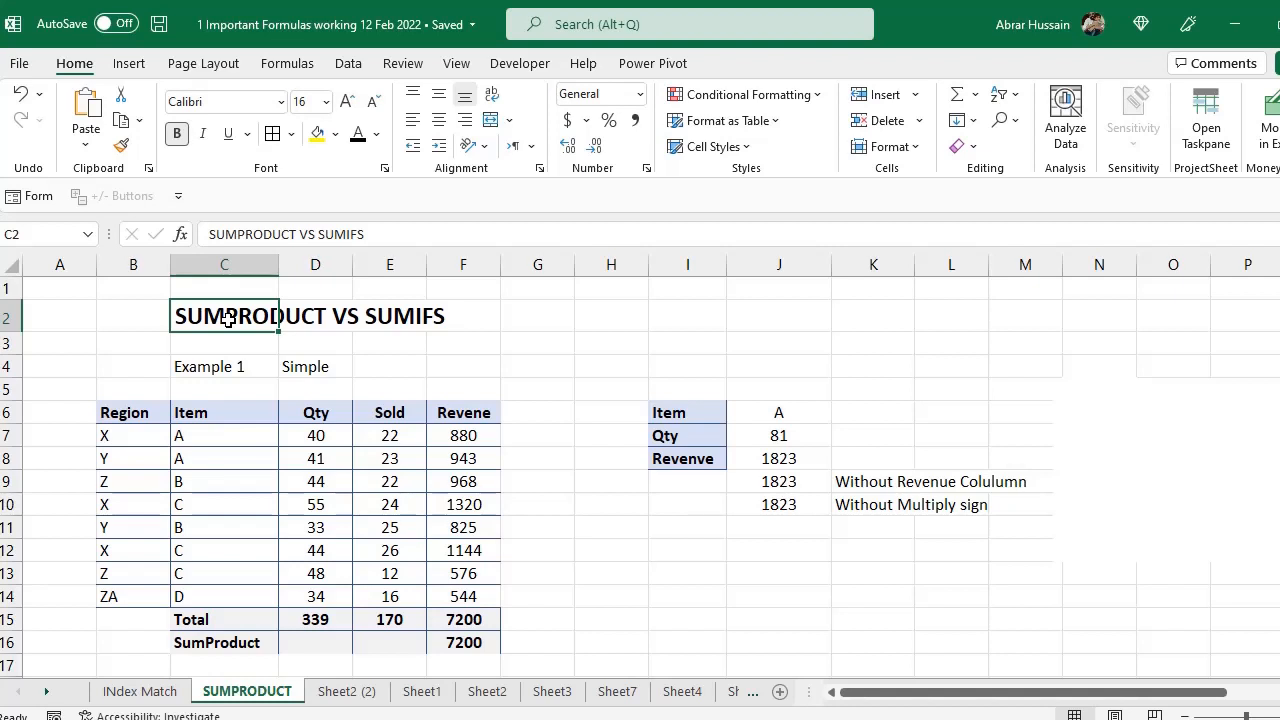
- Review Example 1's data table with its Region, Item, Qty, Sold and Revene columns
left_click(333, 368)
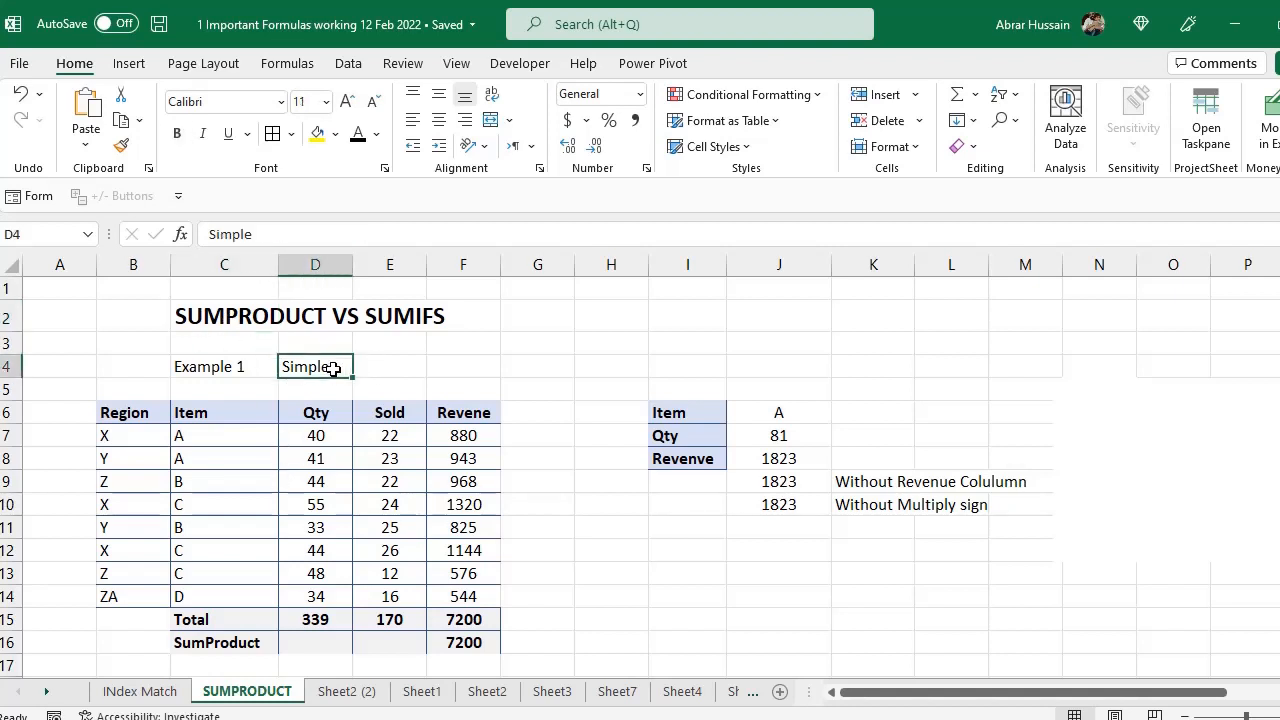
left_click_drag(106, 410, 457, 614)
scroll(457, 614, "down", 1)
left_click_drag(200, 336, 208, 472)
left_click(326, 340)
left_click(388, 334)
left_click(468, 334)
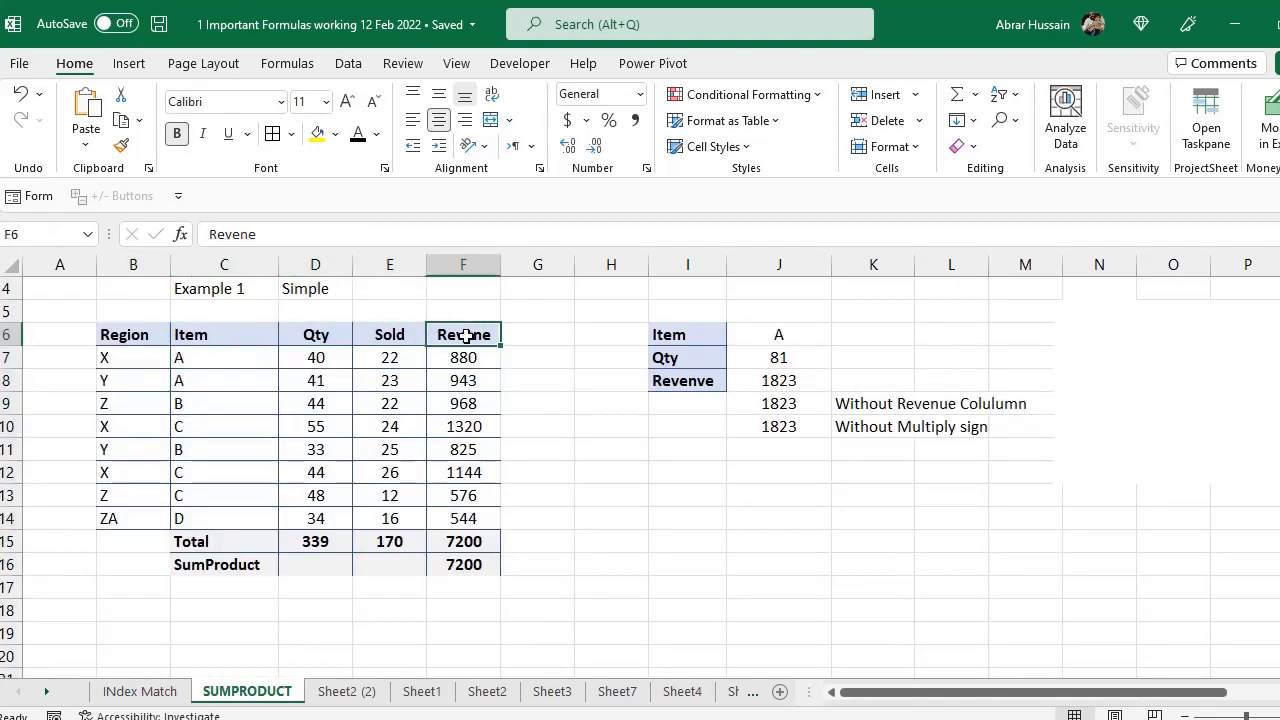
- Re-enter the first item's revenue in F7 as Qty times Sold with the formula =D7*E7
left_click(465, 358)
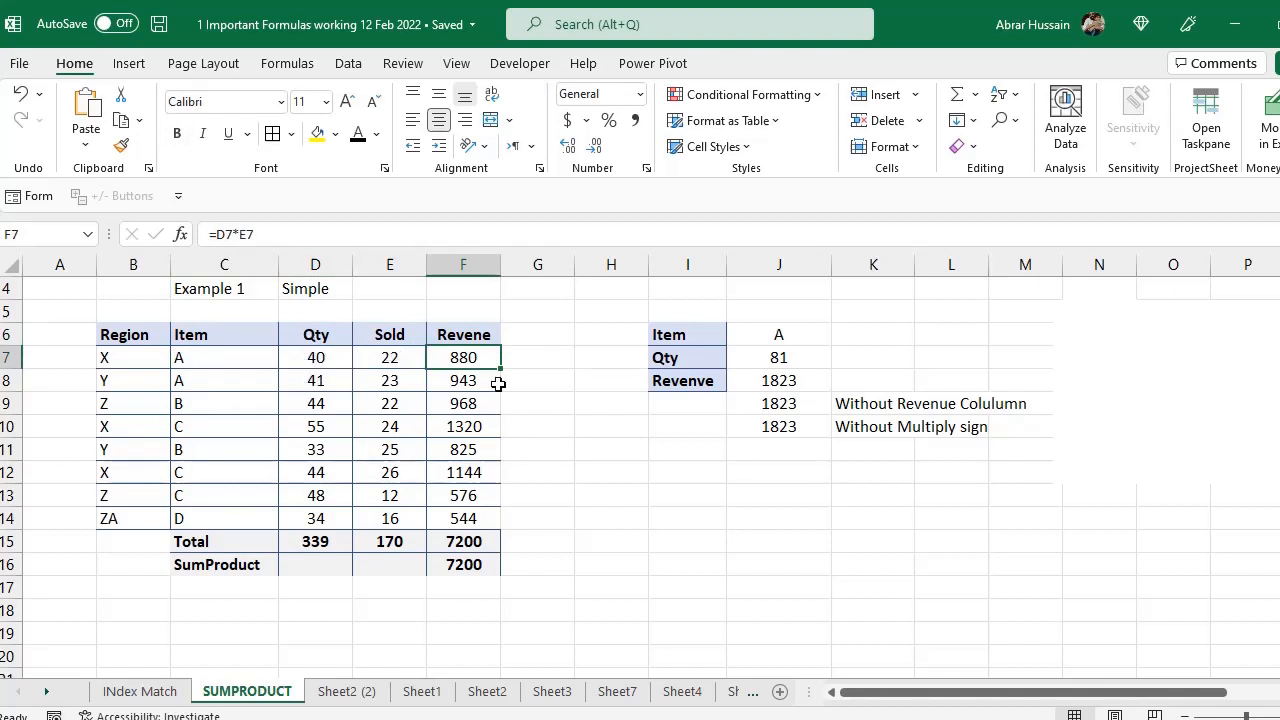
type("=")
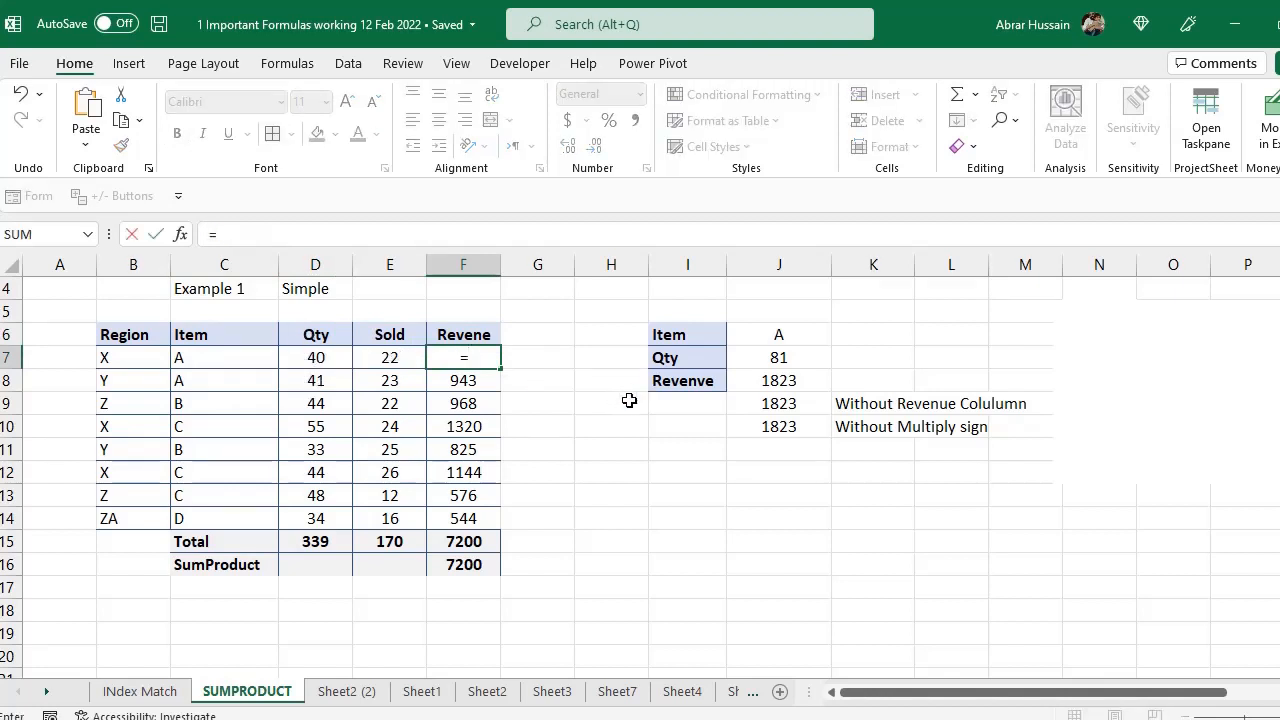
left_click(300, 356)
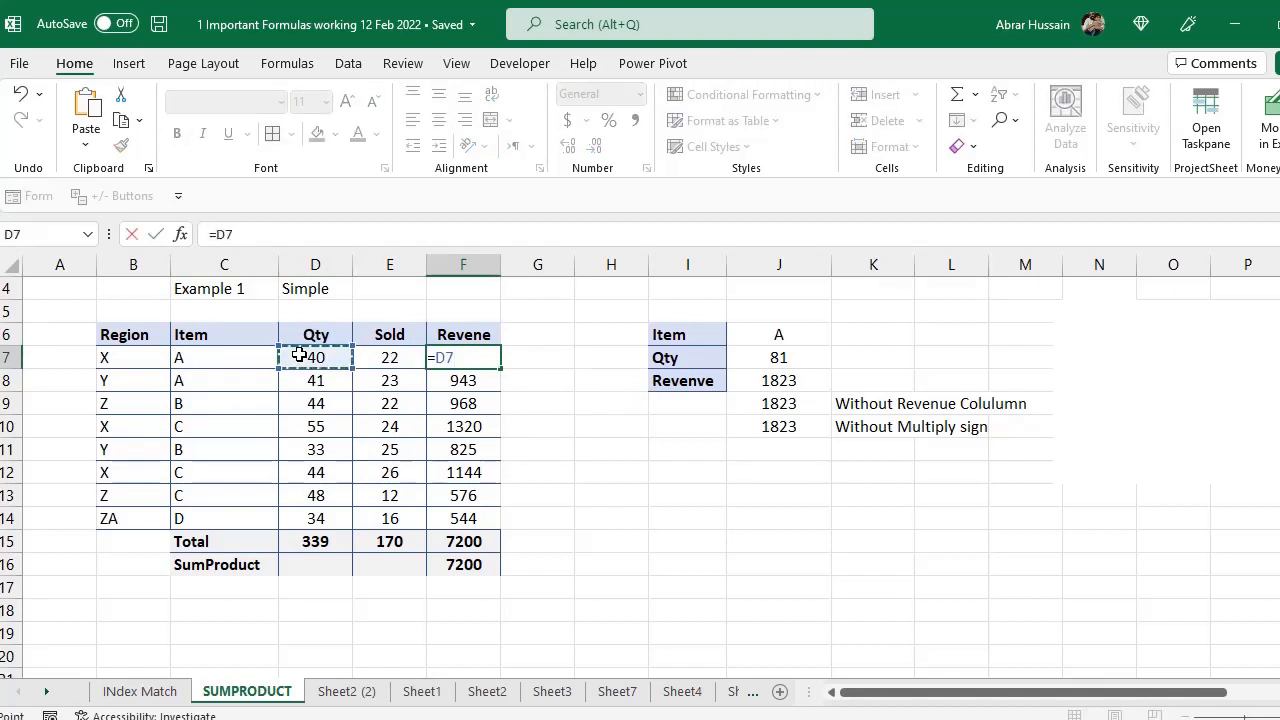
type("*")
left_click(398, 357)
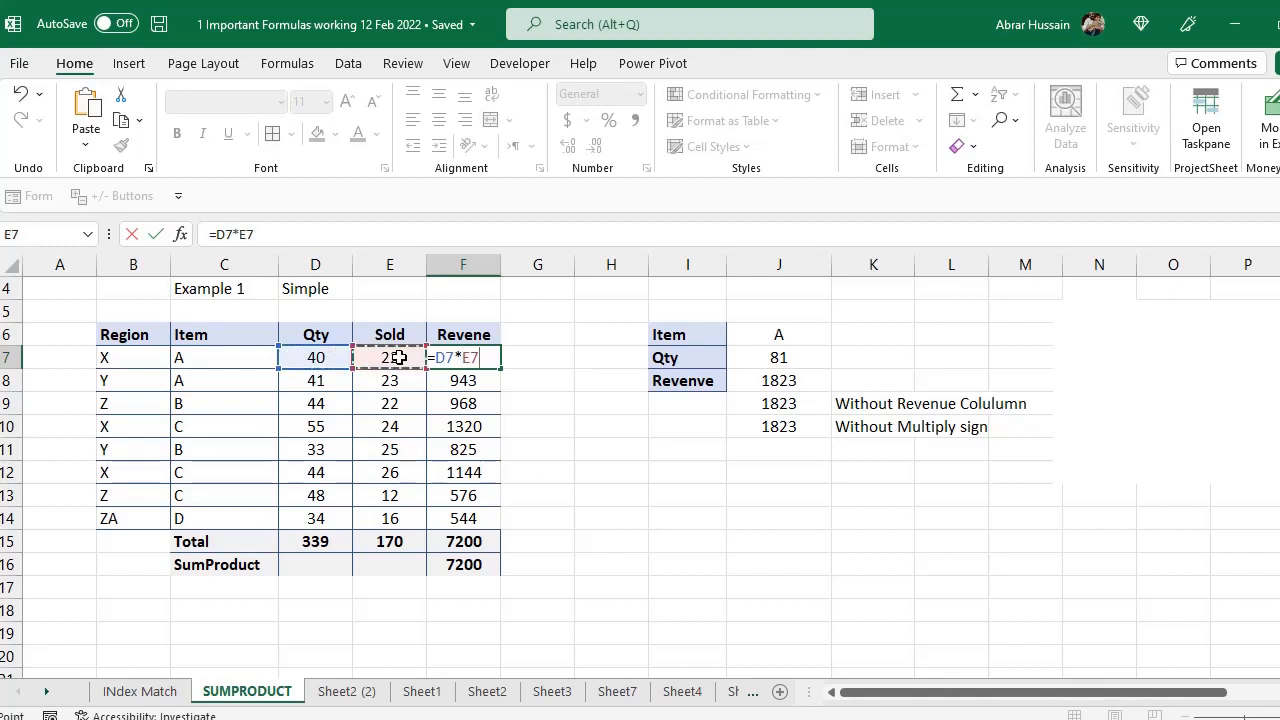
key("Return")
- Copy the F7 revenue formula down the column through F14
key("ctrl+c")
key("ctrl+shift+Down")
key("shift+Up")
key("shift+Up")
key("shift+Up")
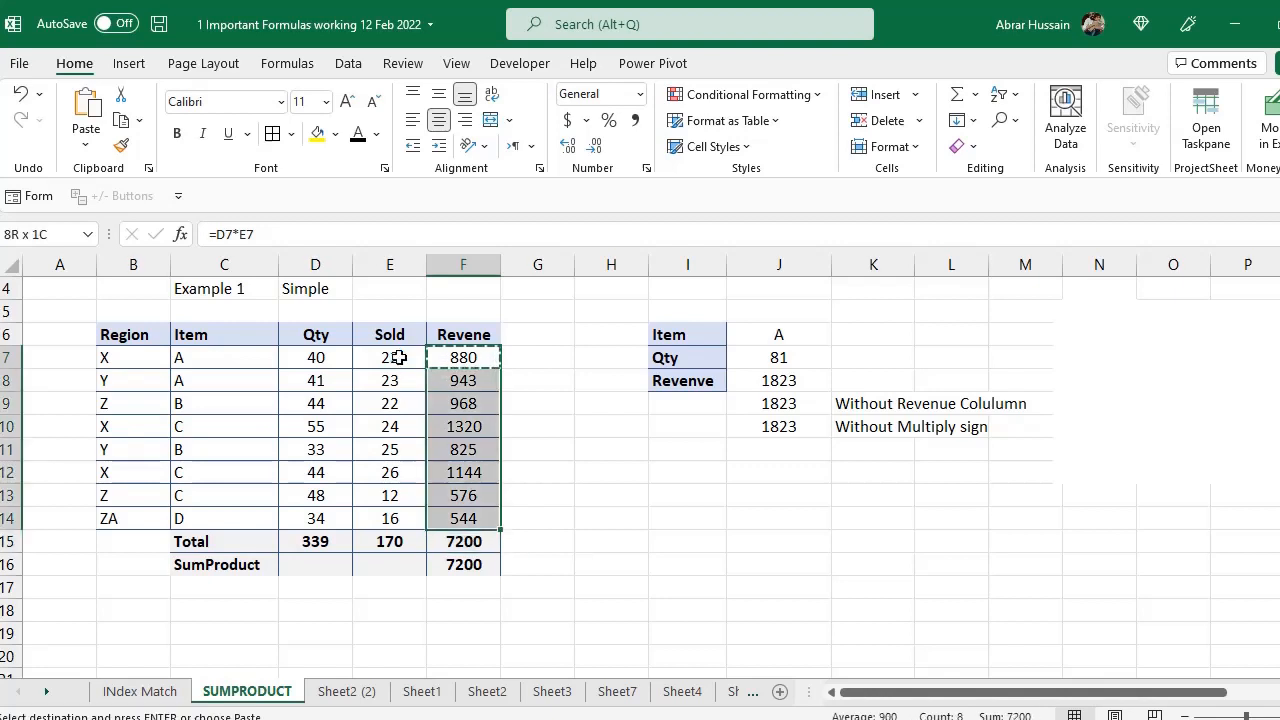
key("shift+Down")
key("ctrl+v")
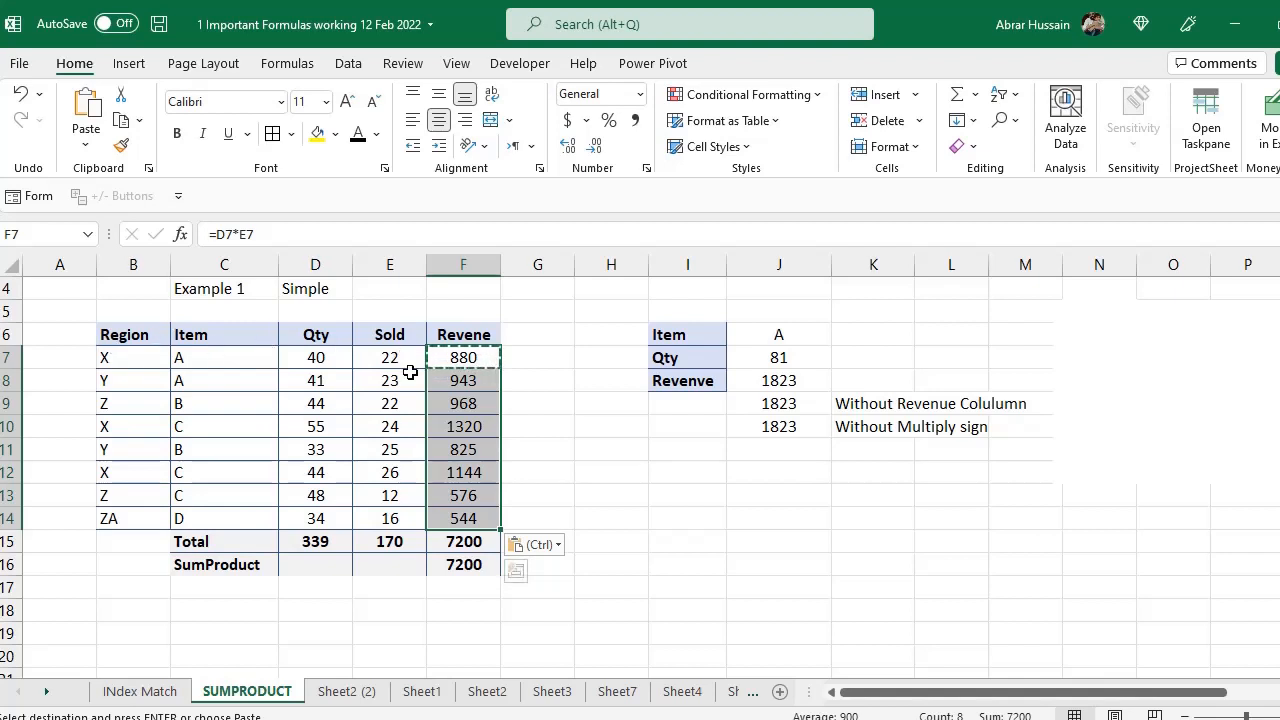
- Inspect the Total row's Qty, Sold and revenue cells, including the range summed in F15
left_click(203, 540)
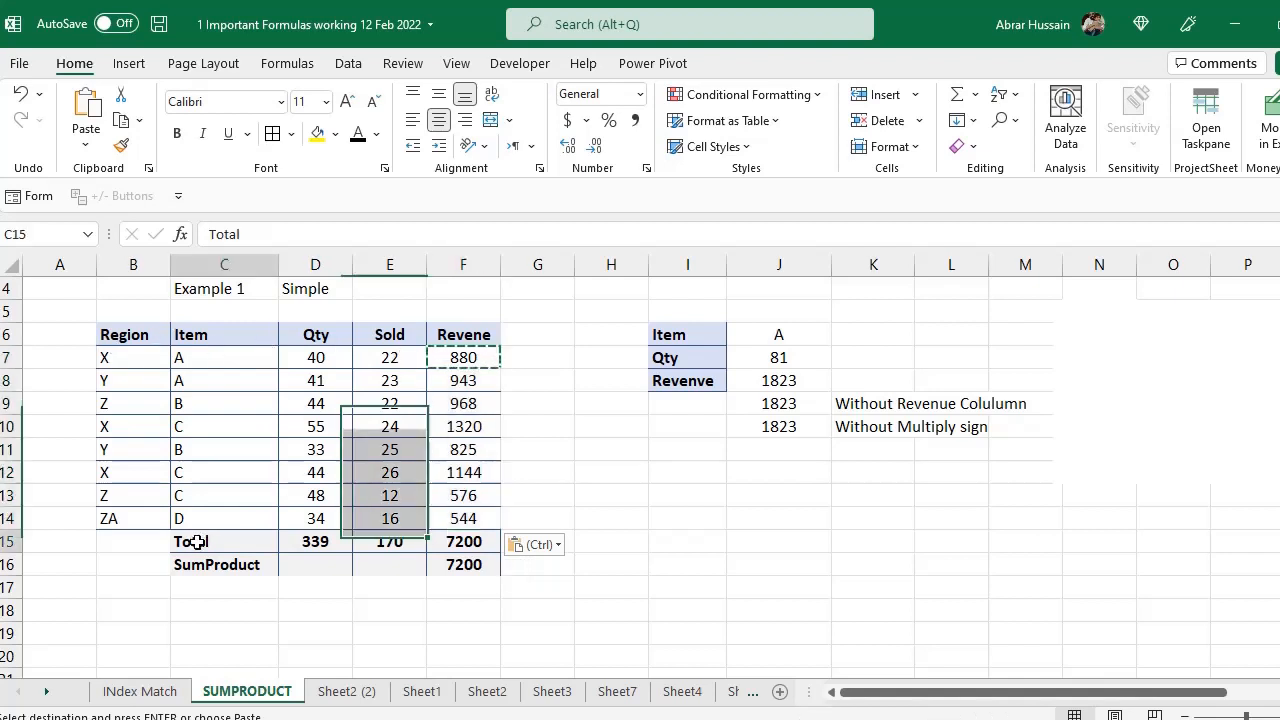
left_click(315, 541)
left_click(390, 541)
left_click(463, 541)
key("F2")
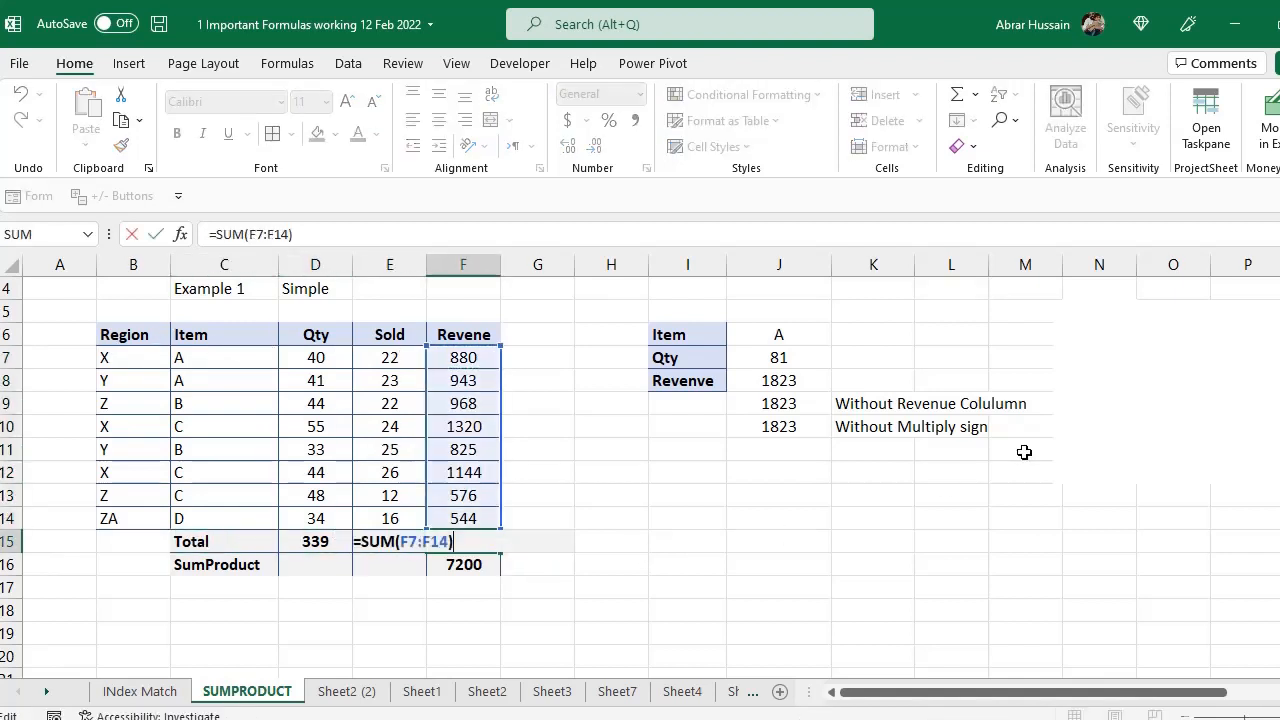
key("Escape")
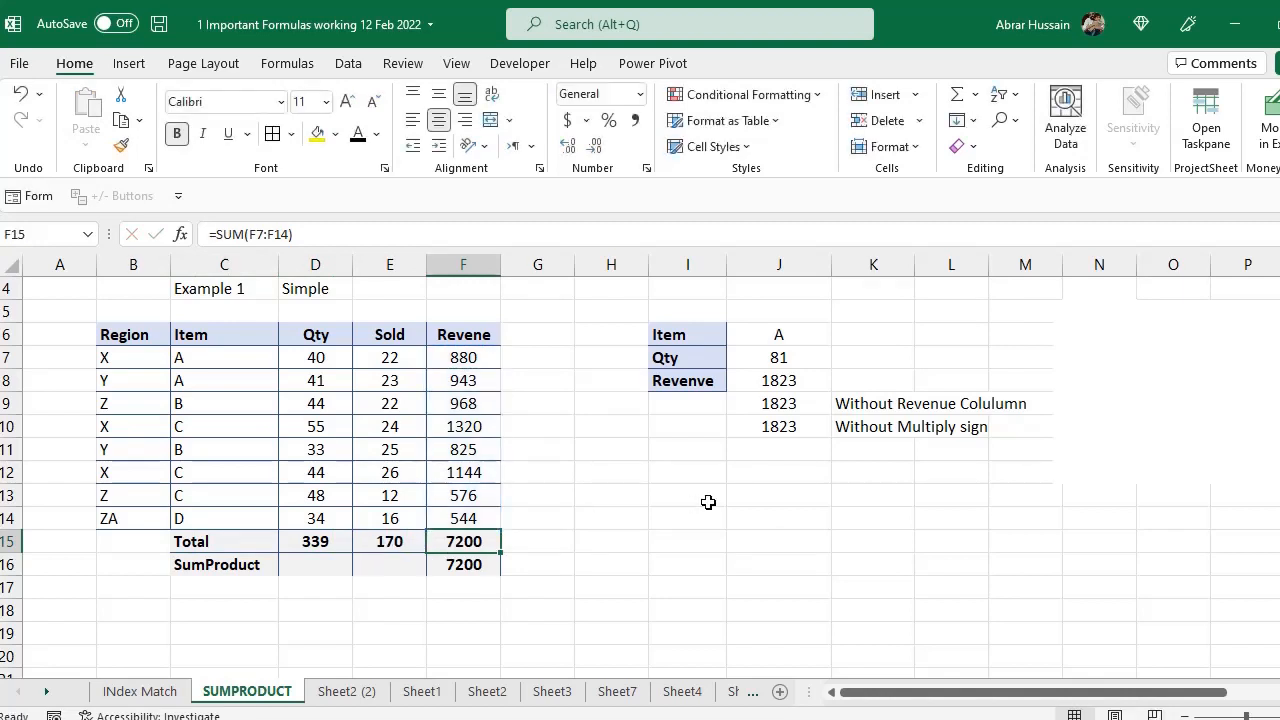
- Re-enter the revenue total in F15 as =SUM(F7:F14)
type("=SUM(")
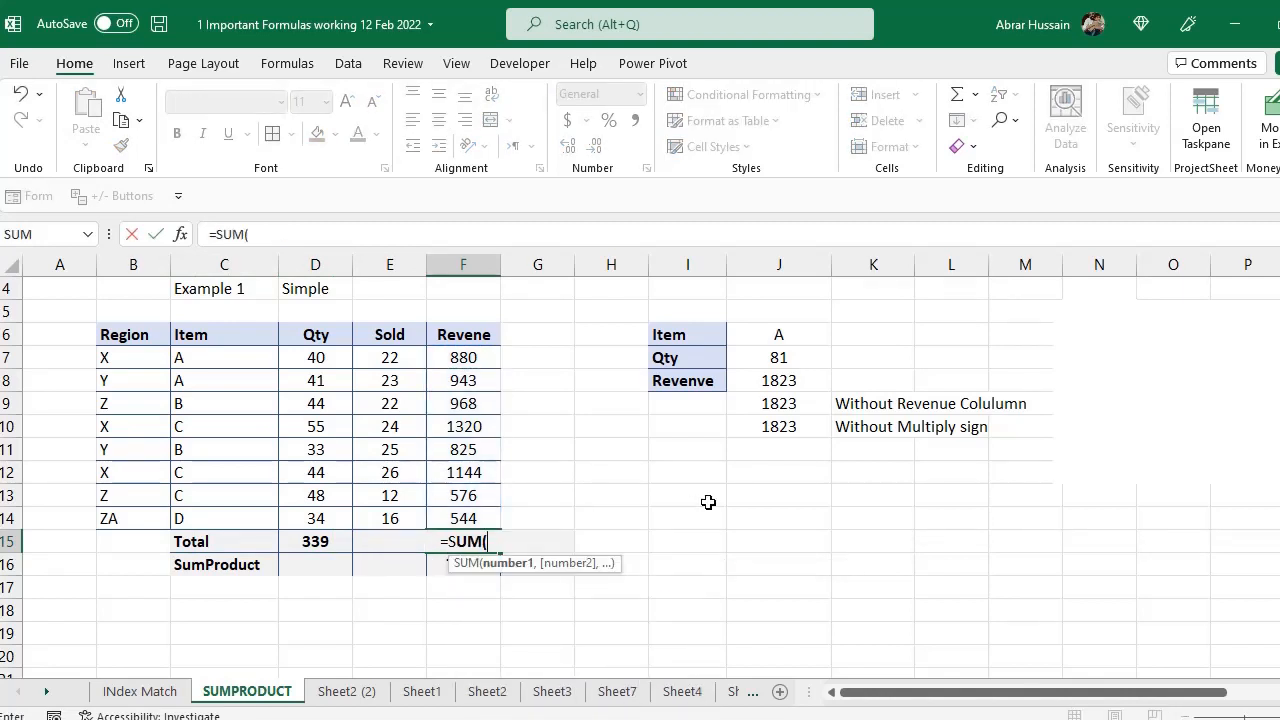
key("Up")
key("shift+Up")
key("shift+Up")
key("shift+Up")
key("shift+Up")
key("shift+Up")
key("shift+Up")
key("shift+Up")
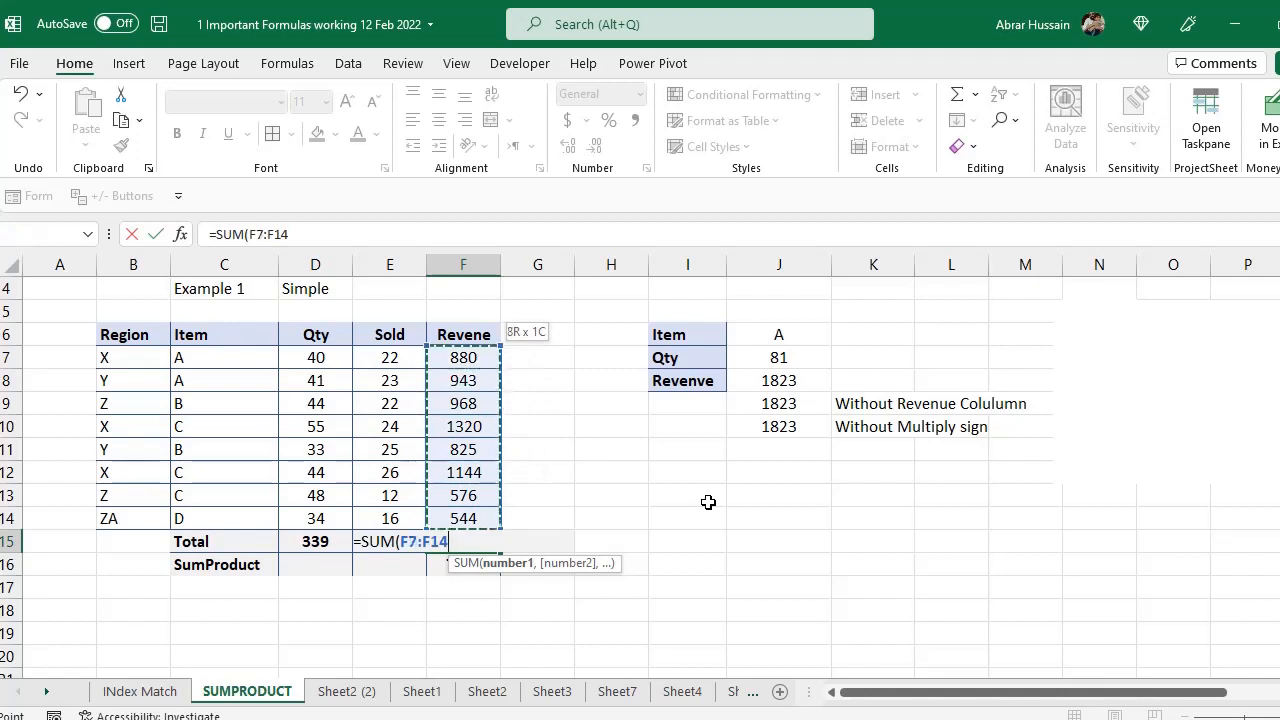
type(")")
key("Return")
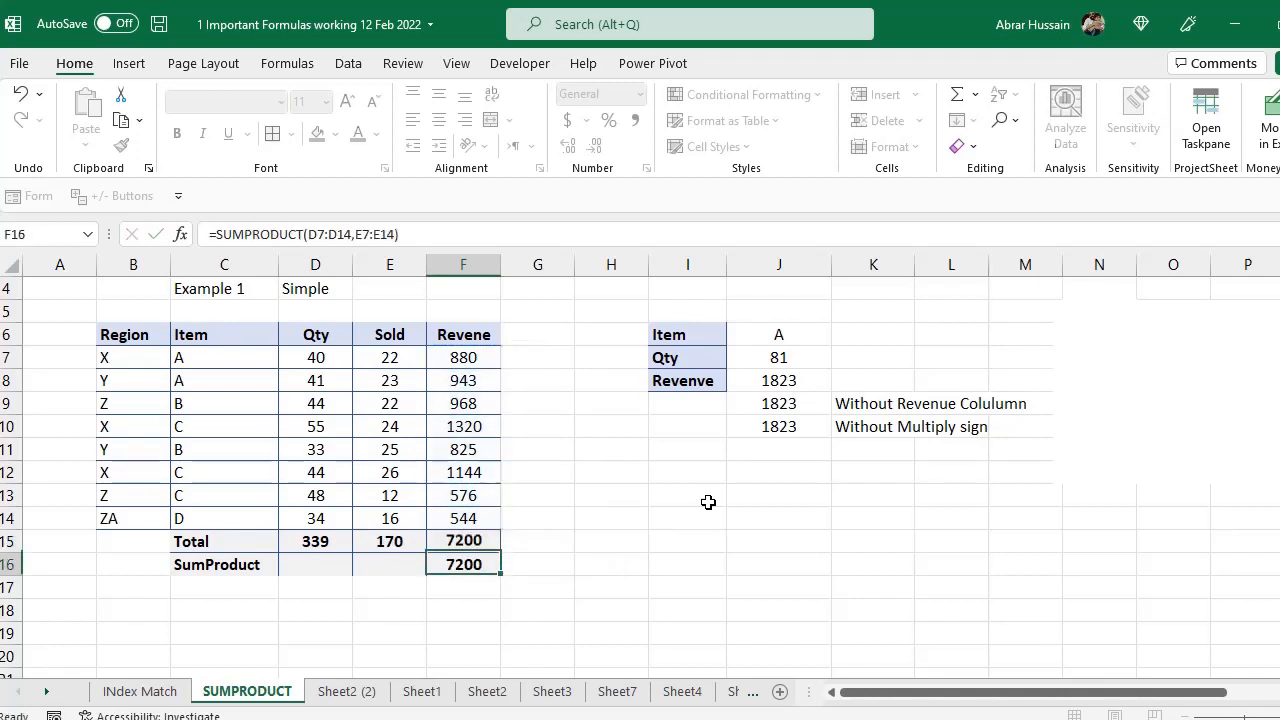
- Check the range referenced by the F15 total formula, and view the SumProduct formula below it
key("Up")
key("F2")
key("Escape")
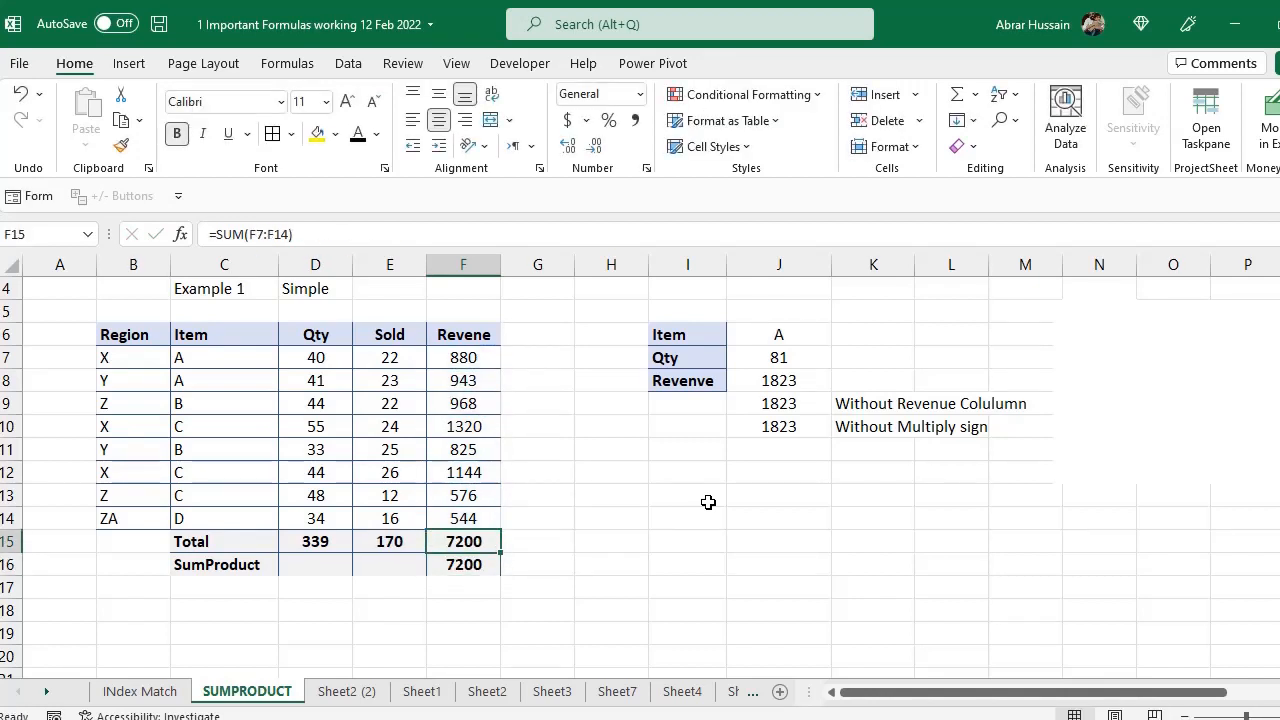
key("F2")
key("Escape")
key("F2")
key("Escape")
key("Down")
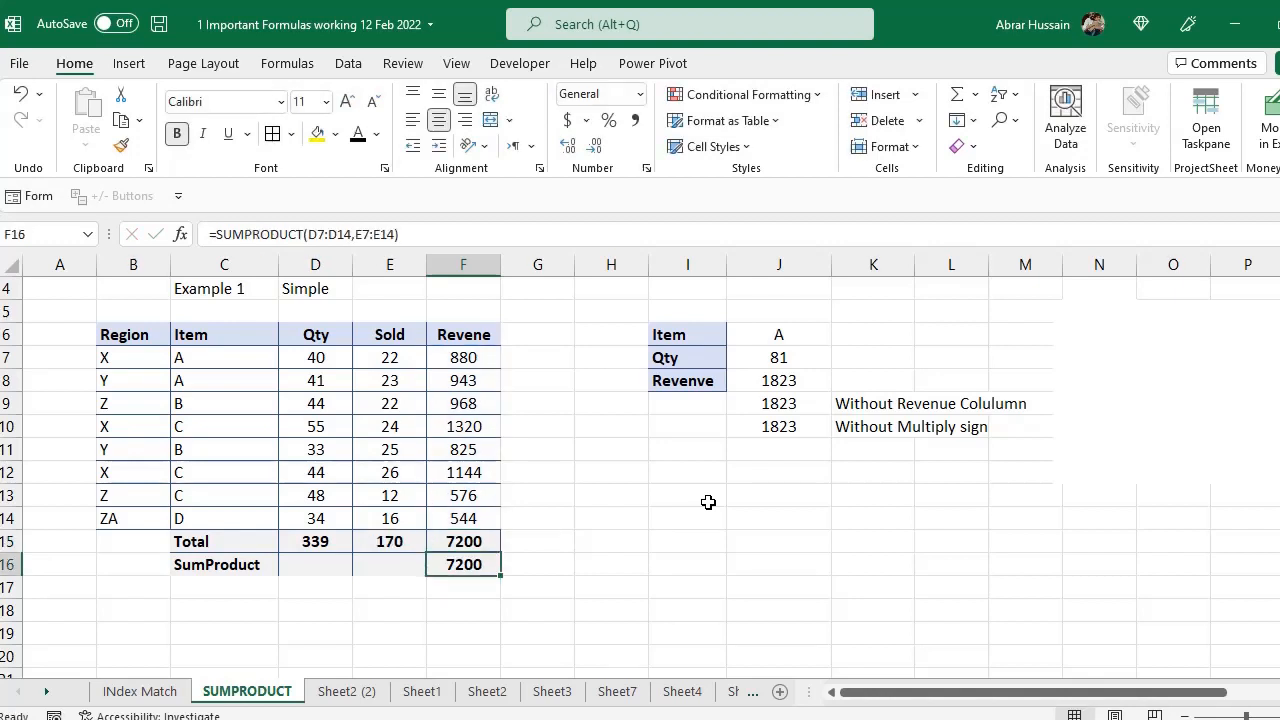
- Trace how Qty and Sold in row 7 produce its revenue, and compare the revenue column with the SumProduct cell F16
left_click_drag(469, 347, 463, 541)
left_click(343, 357)
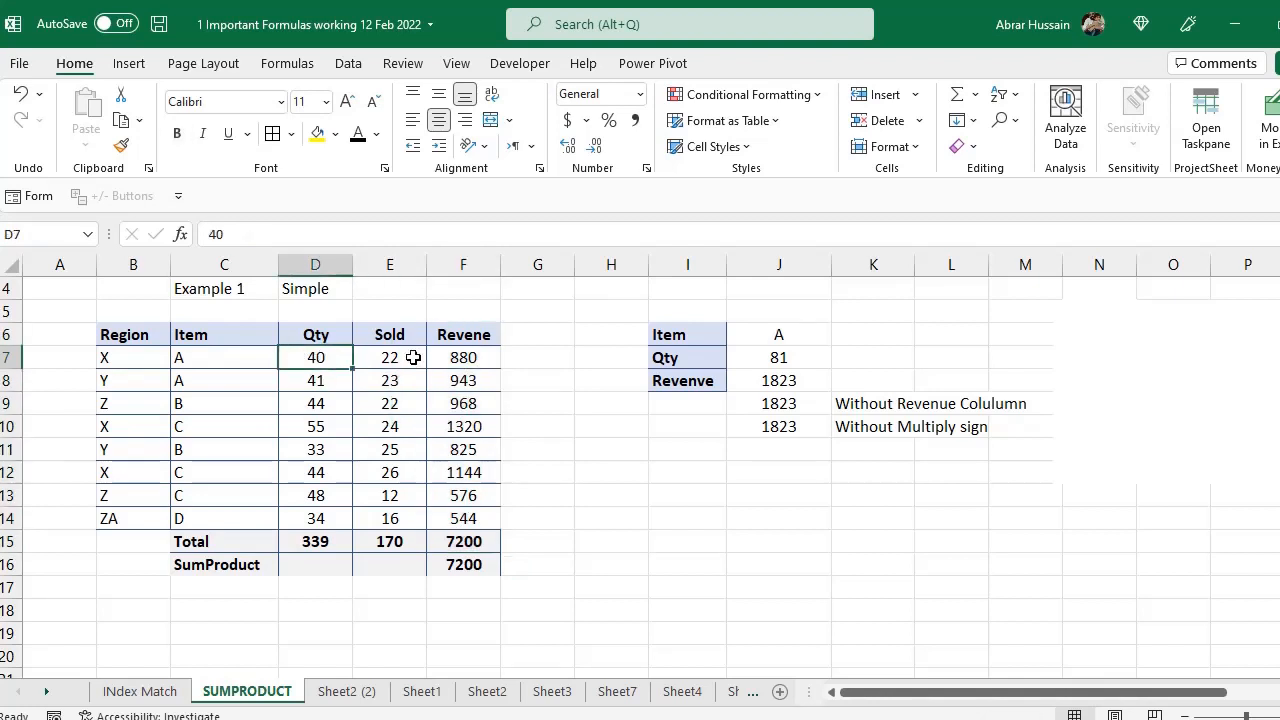
left_click(465, 358)
left_click(314, 366)
left_click(400, 354)
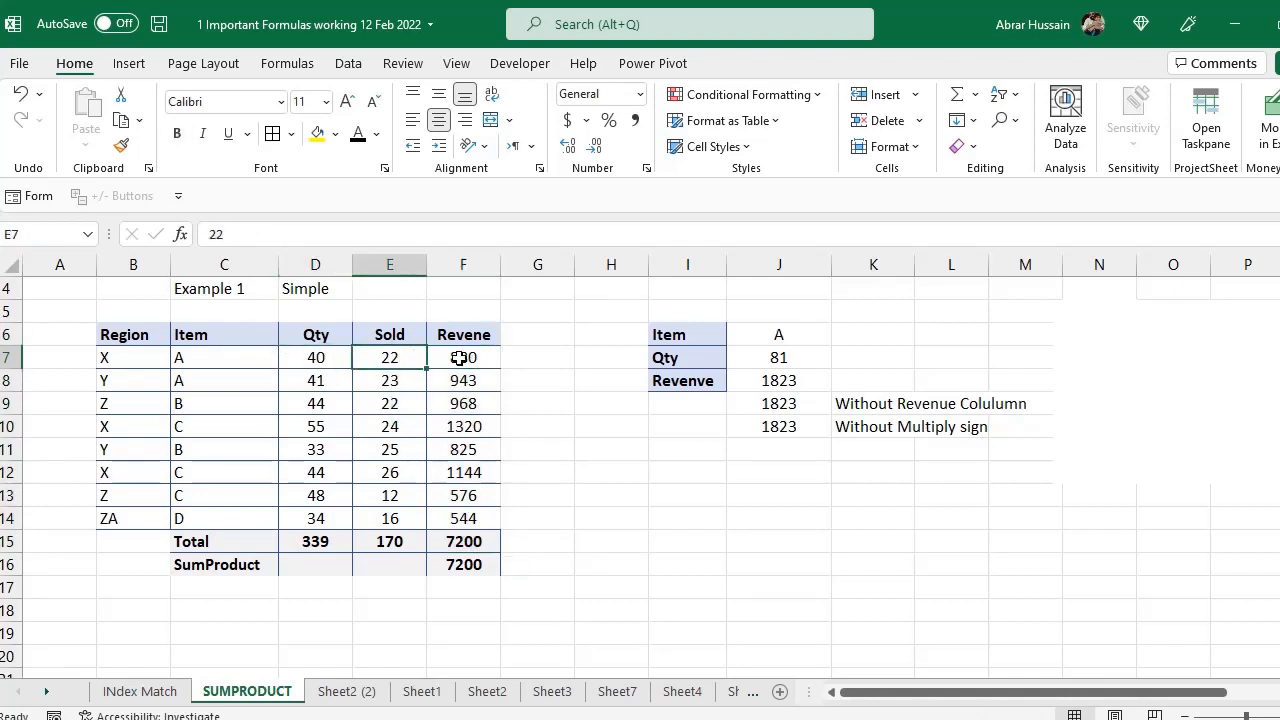
left_click(459, 358)
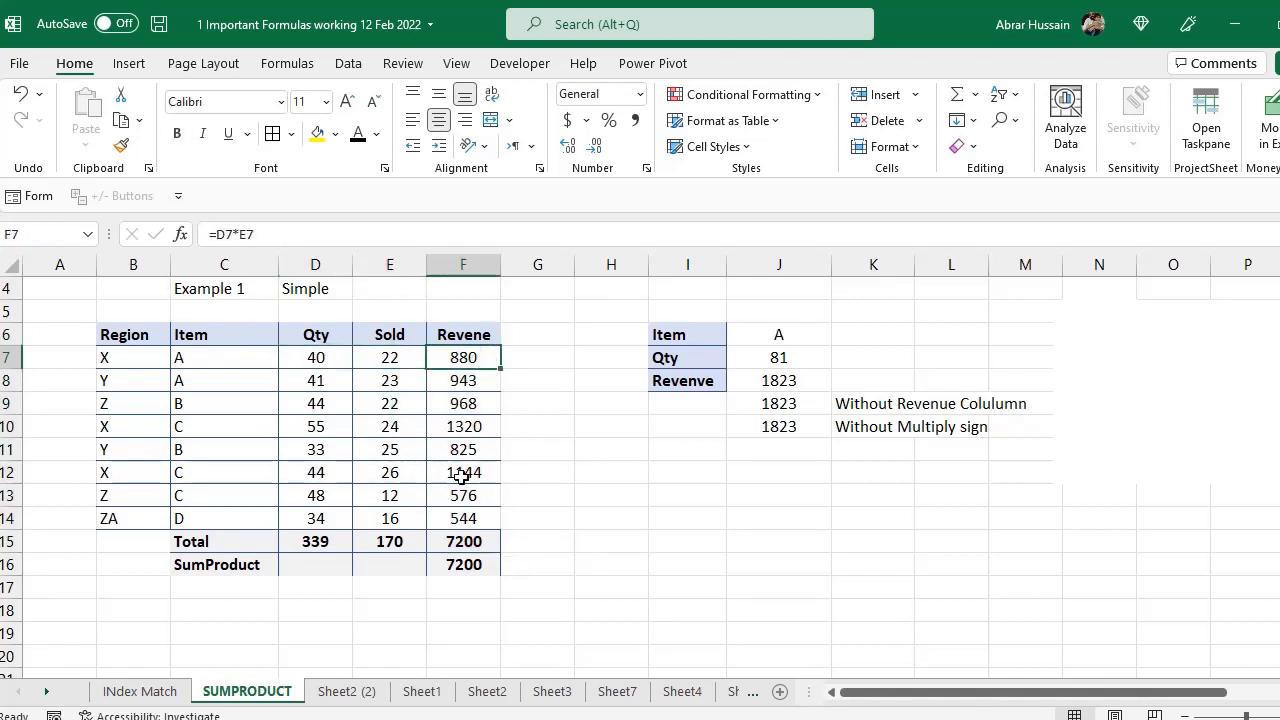
left_click(468, 564)
left_click_drag(466, 358, 472, 518)
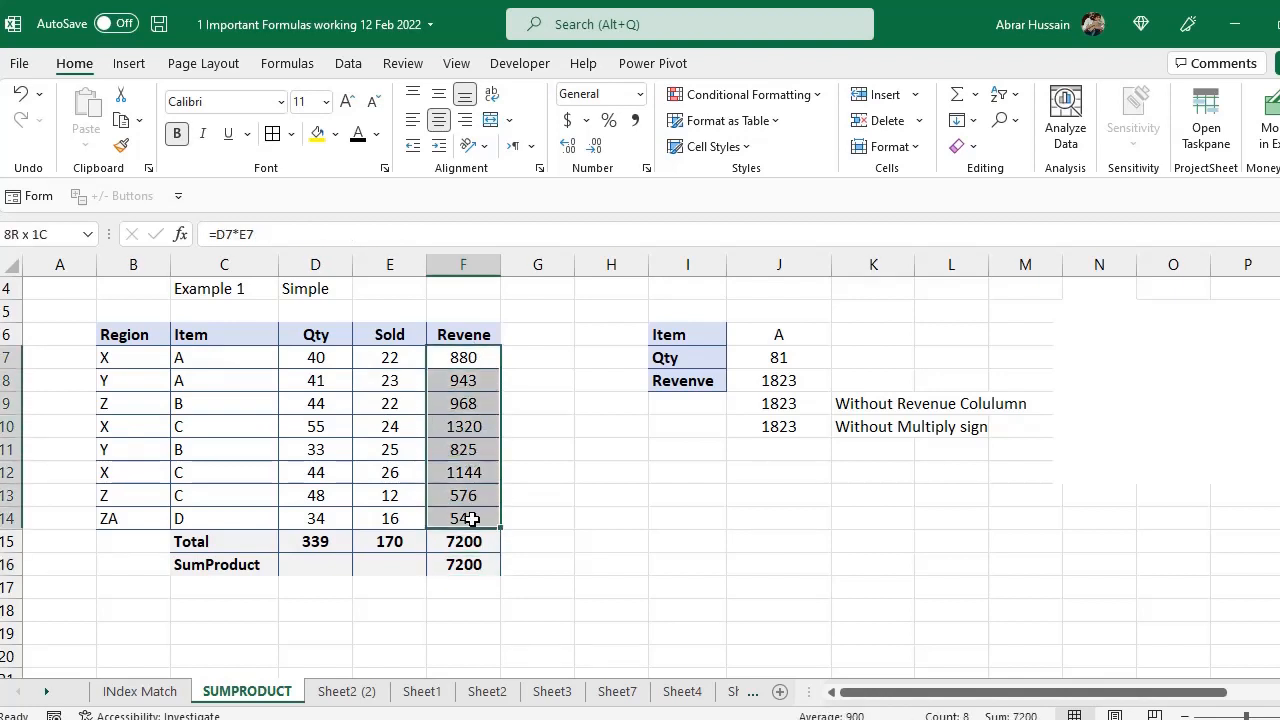
left_click(465, 564)
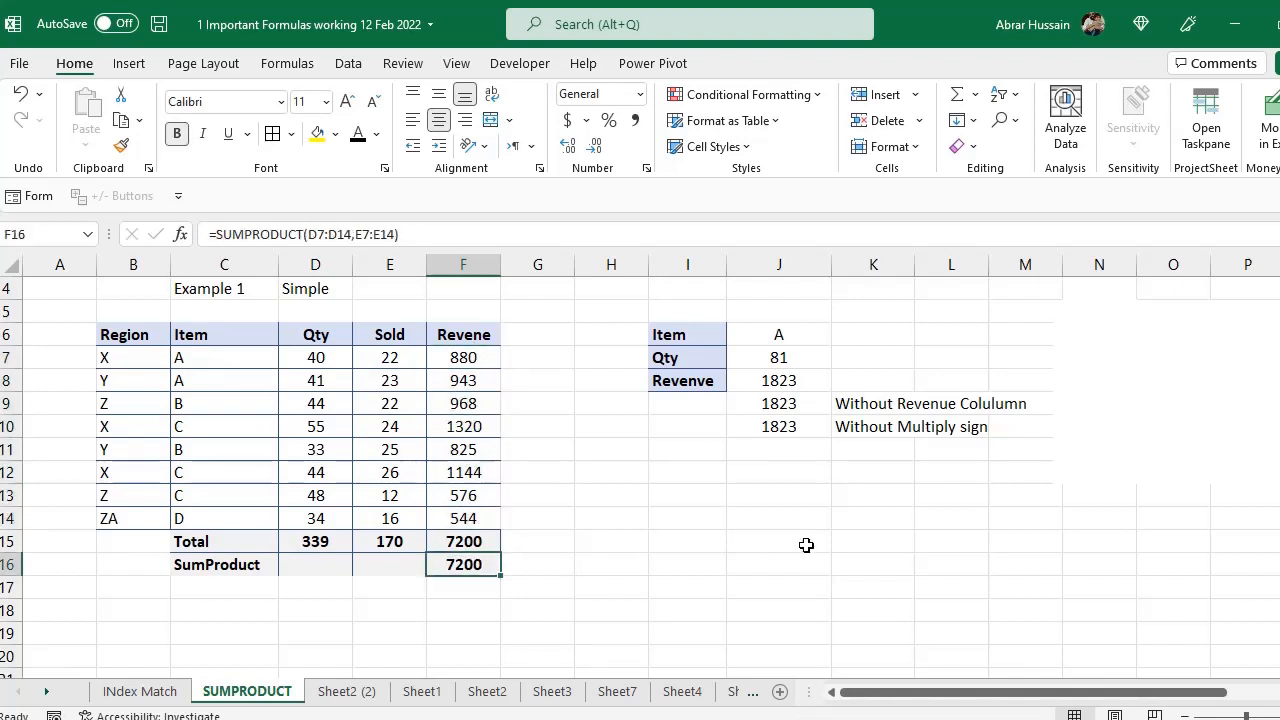
- Examine the F15 total formula and the Qty and Sold cells referenced by the F7 revenue formula
key("Up")
key("F2")
key("Escape")
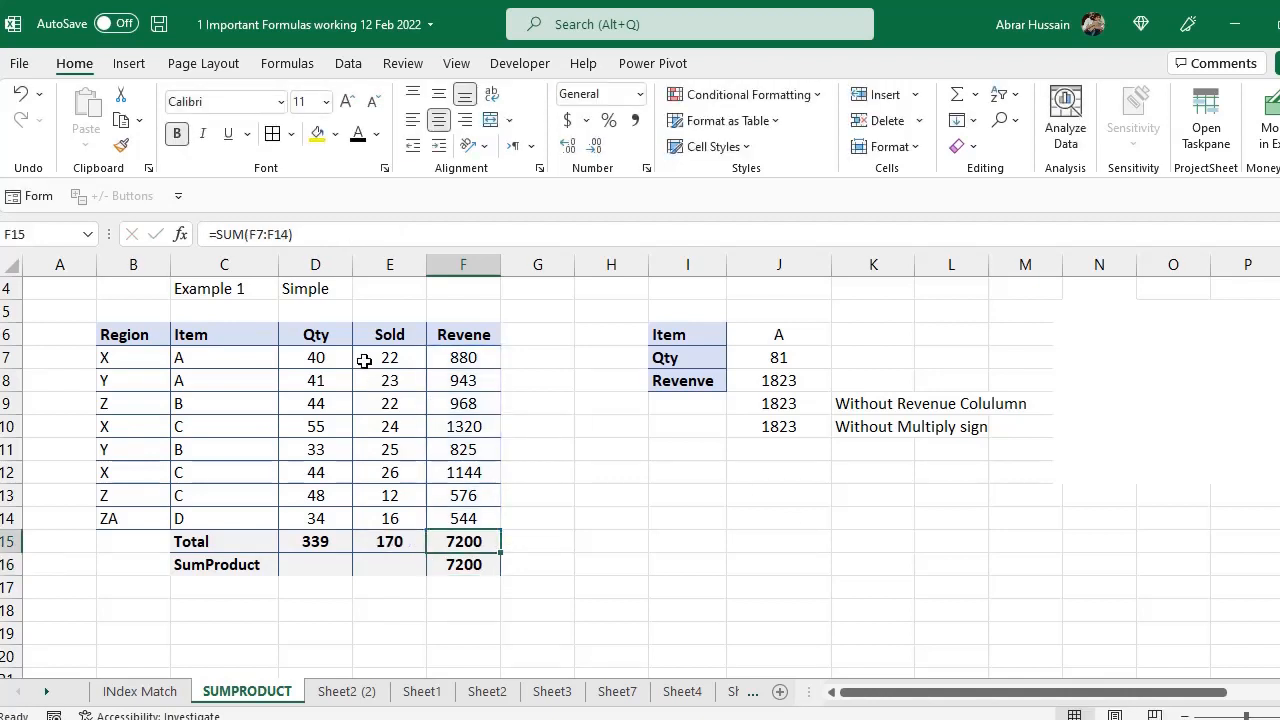
left_click(472, 357)
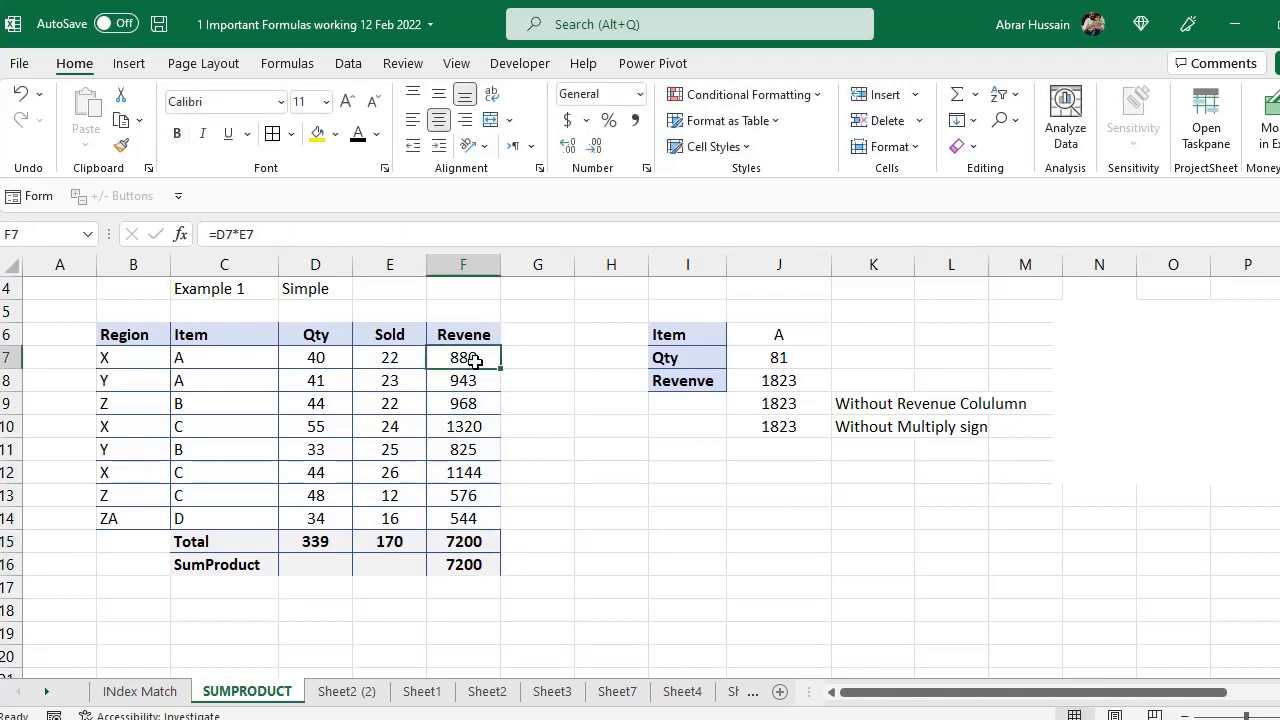
left_click(306, 359)
left_click(418, 363)
left_click(463, 358)
double_click(478, 350)
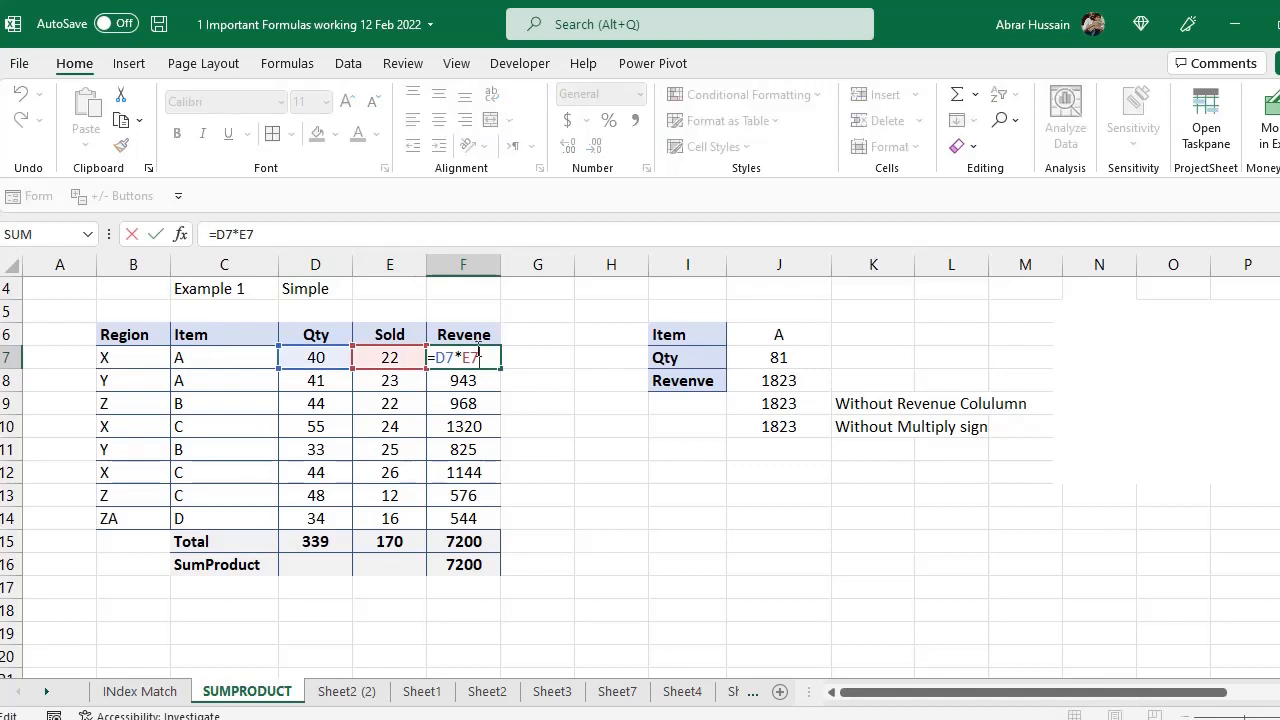
key("Escape")
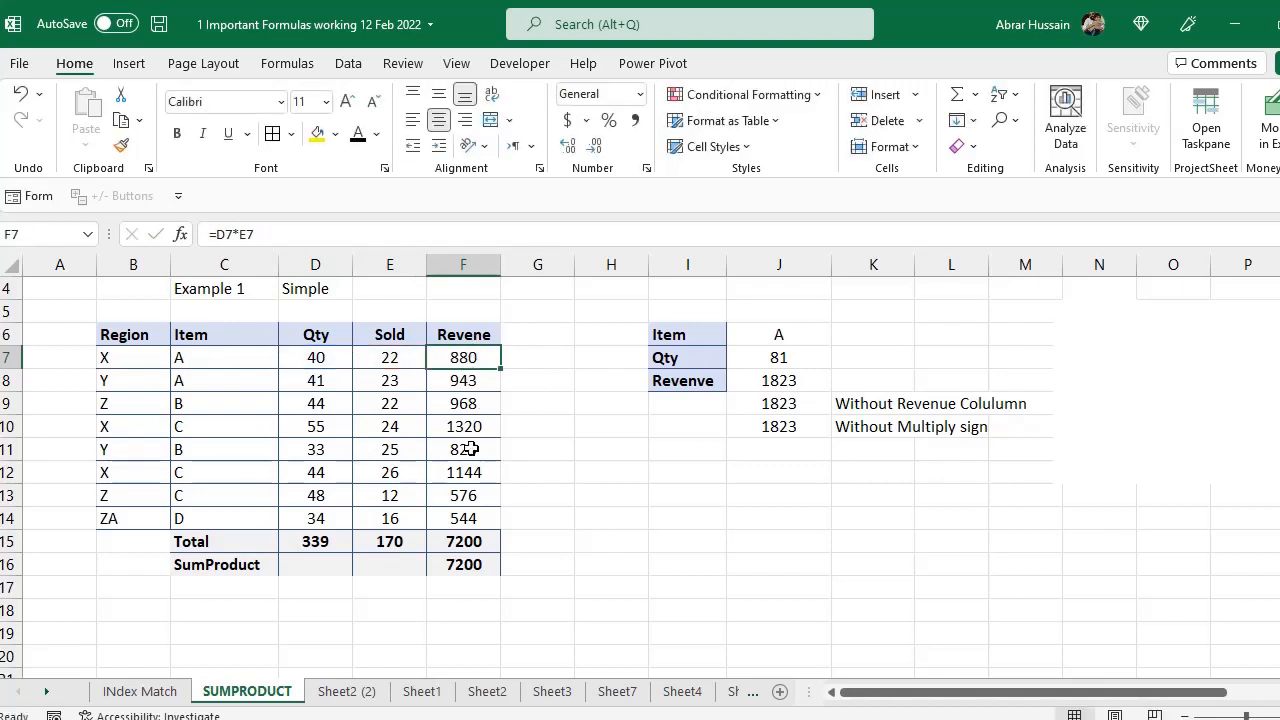
- Recheck the range summed in F15 and highlight the Qty, Sold and revenue data behind it
left_click(478, 543)
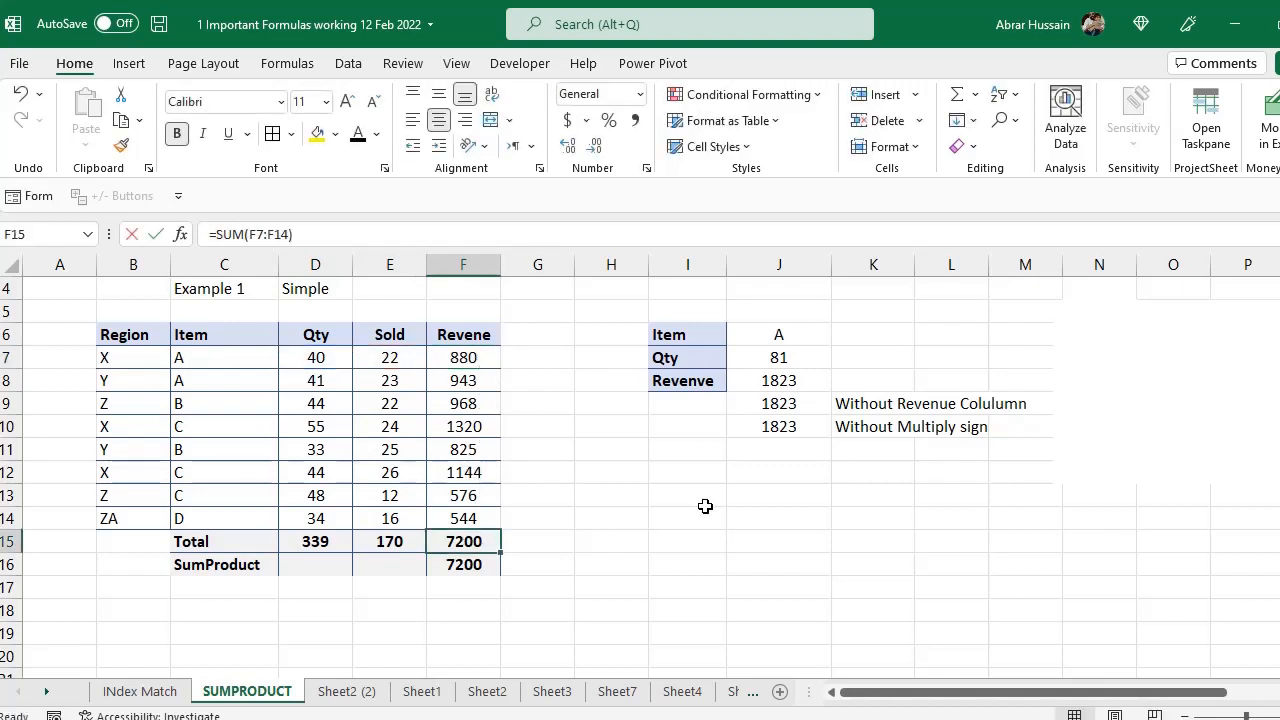
key("F2")
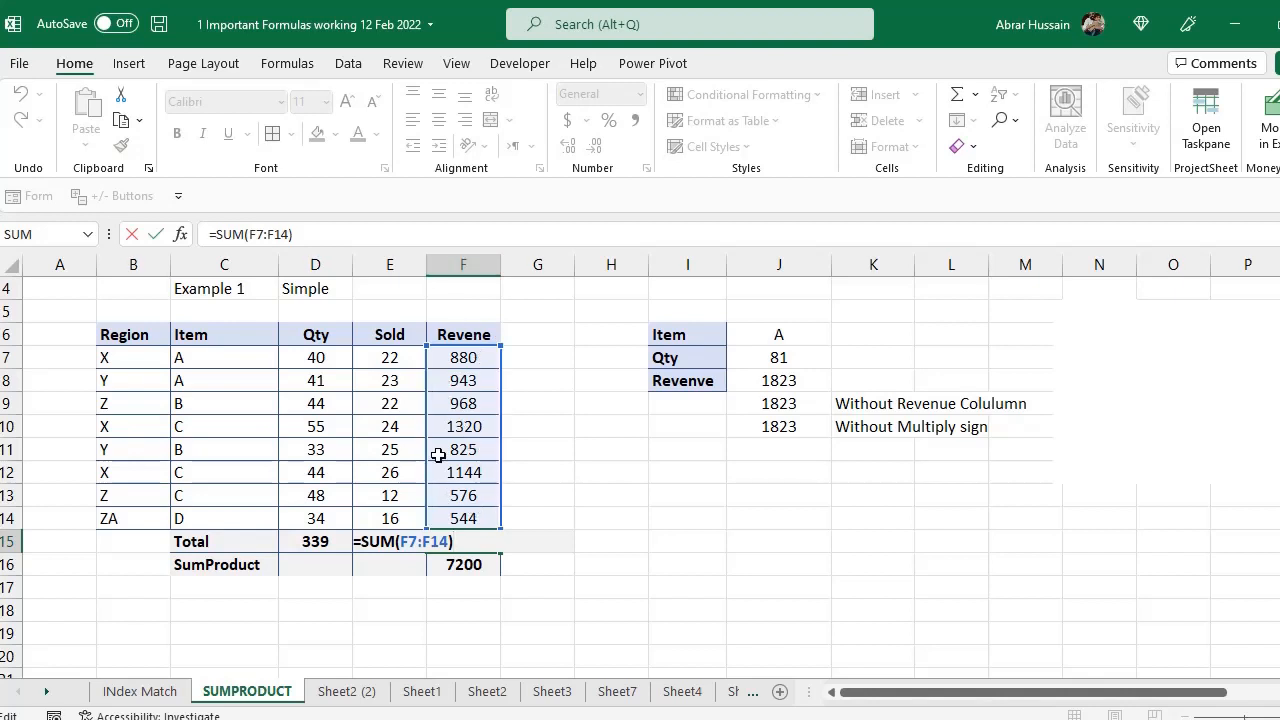
key("Escape")
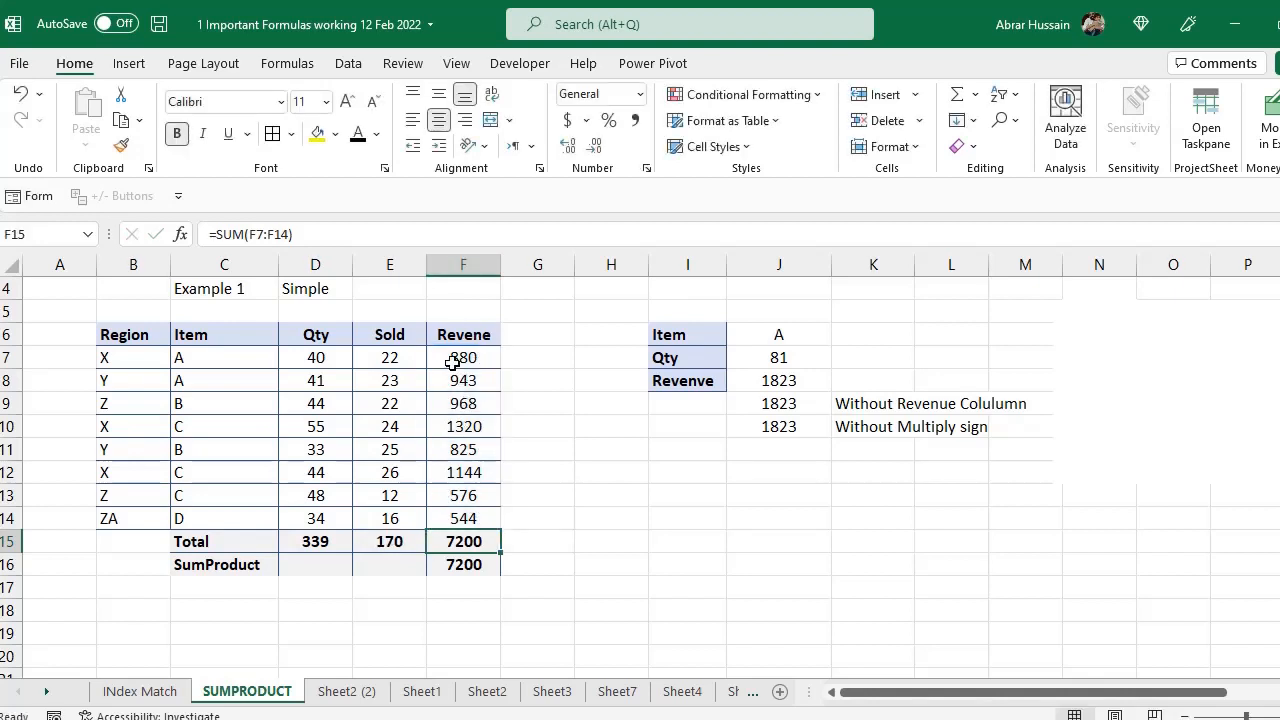
double_click(452, 537)
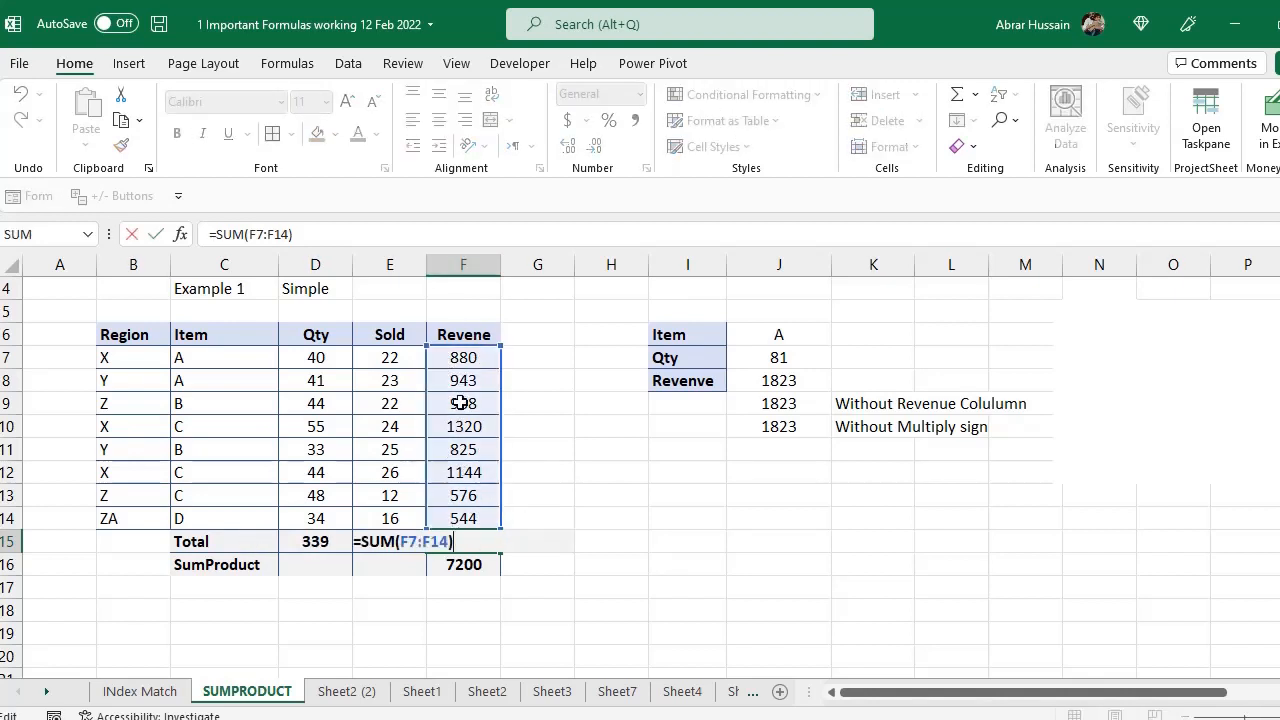
key("Escape")
left_click_drag(318, 356, 388, 522)
left_click_drag(460, 334, 463, 518)
- Replace the SumProduct formula in F16 with =SUMPRODUCT(D7:D14)*(E7:E14), using the Qty and Sold ranges
left_click(465, 565)
type("=")
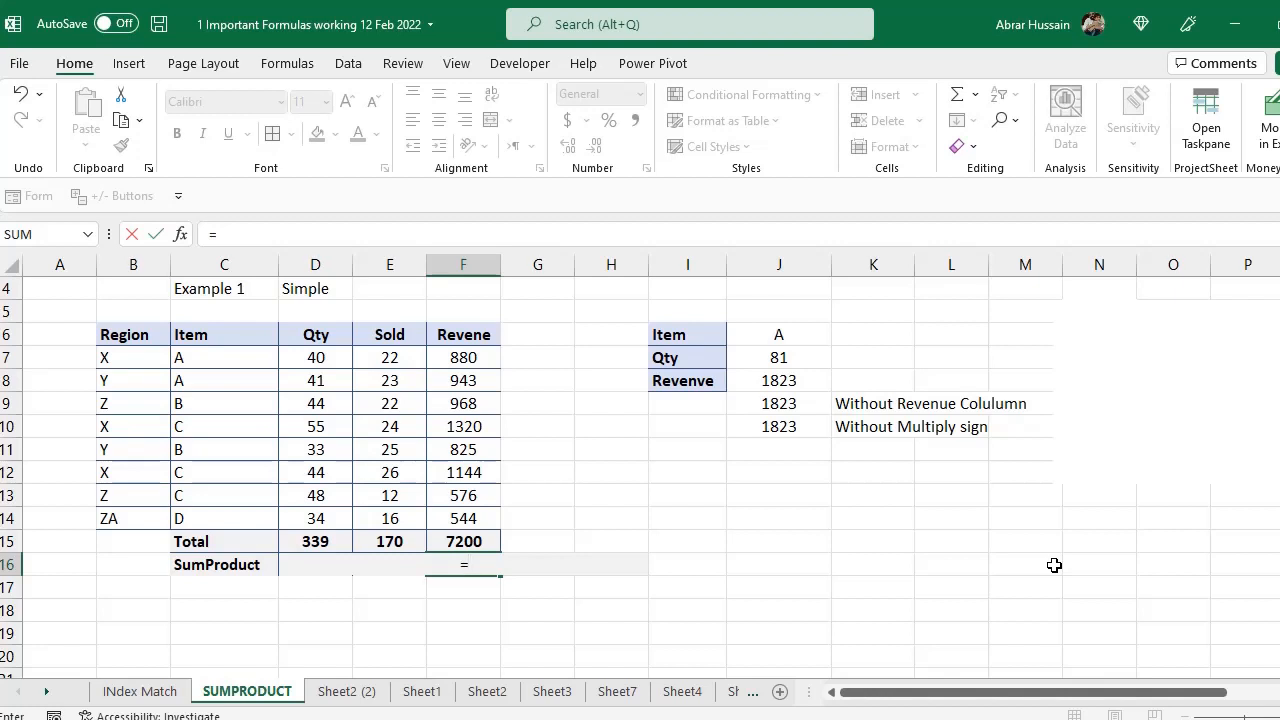
type("SUMPRODUCT")
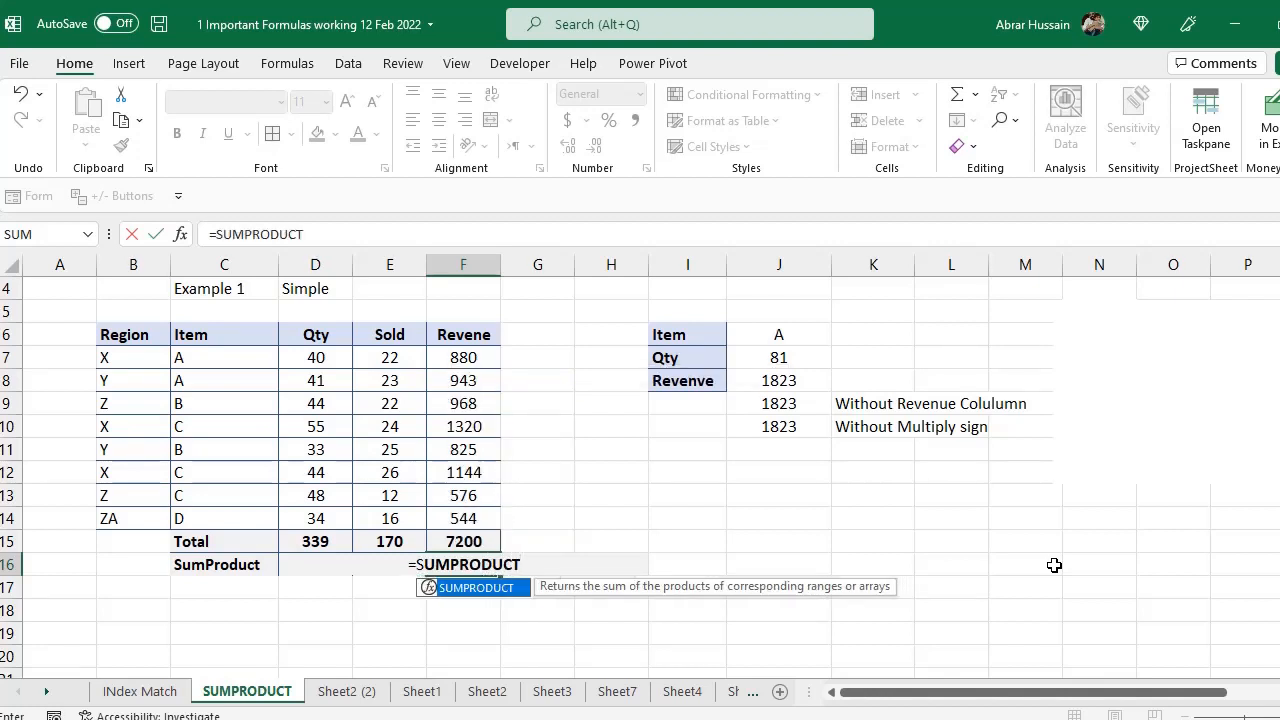
type("(")
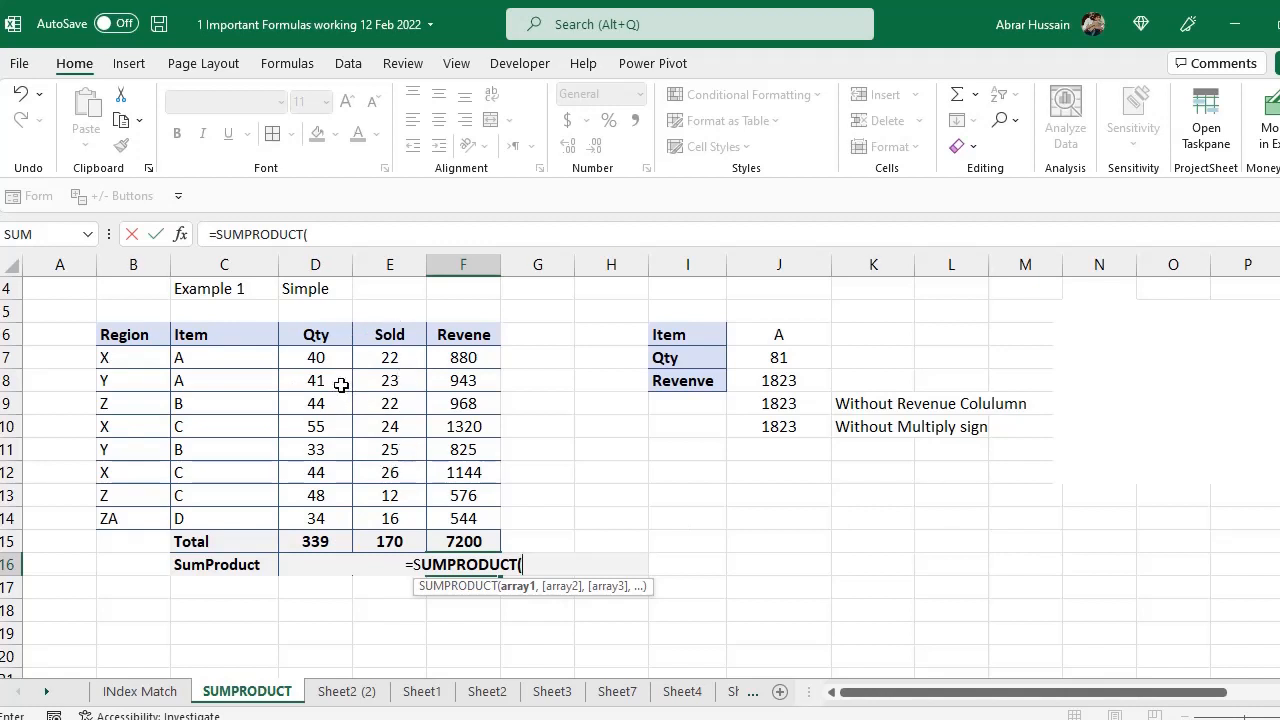
left_click_drag(318, 360, 316, 520)
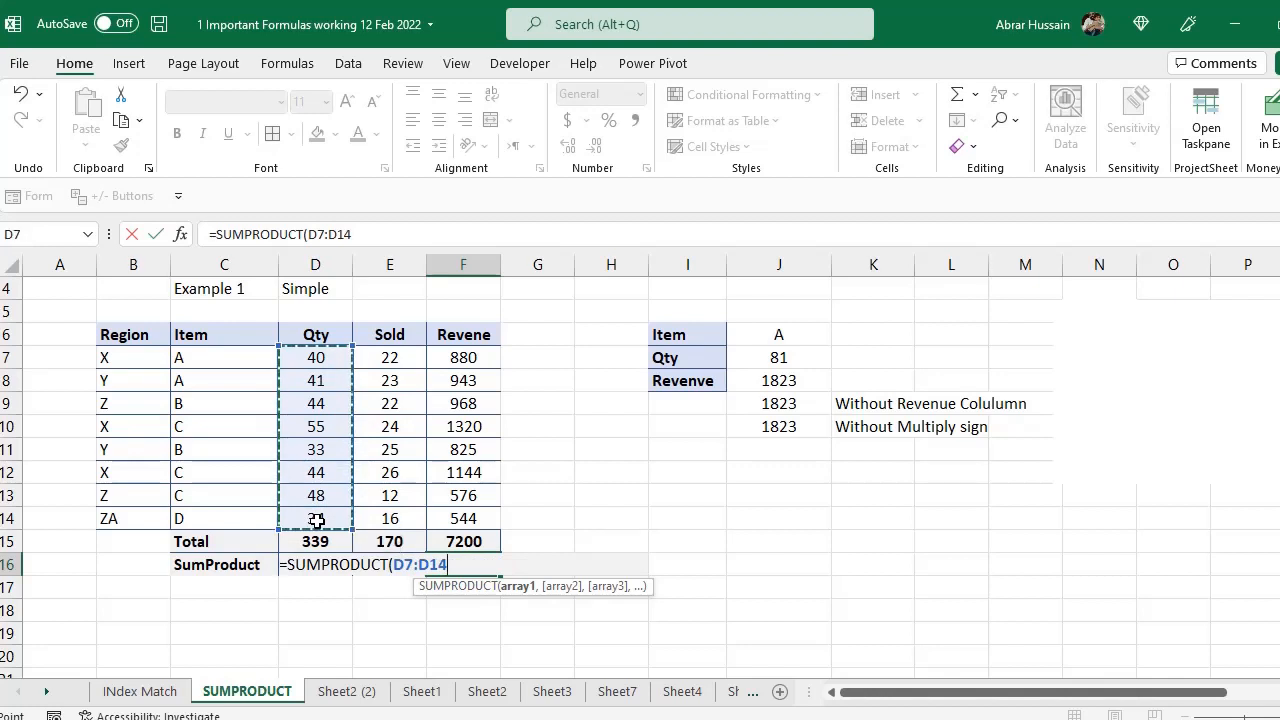
type(")")
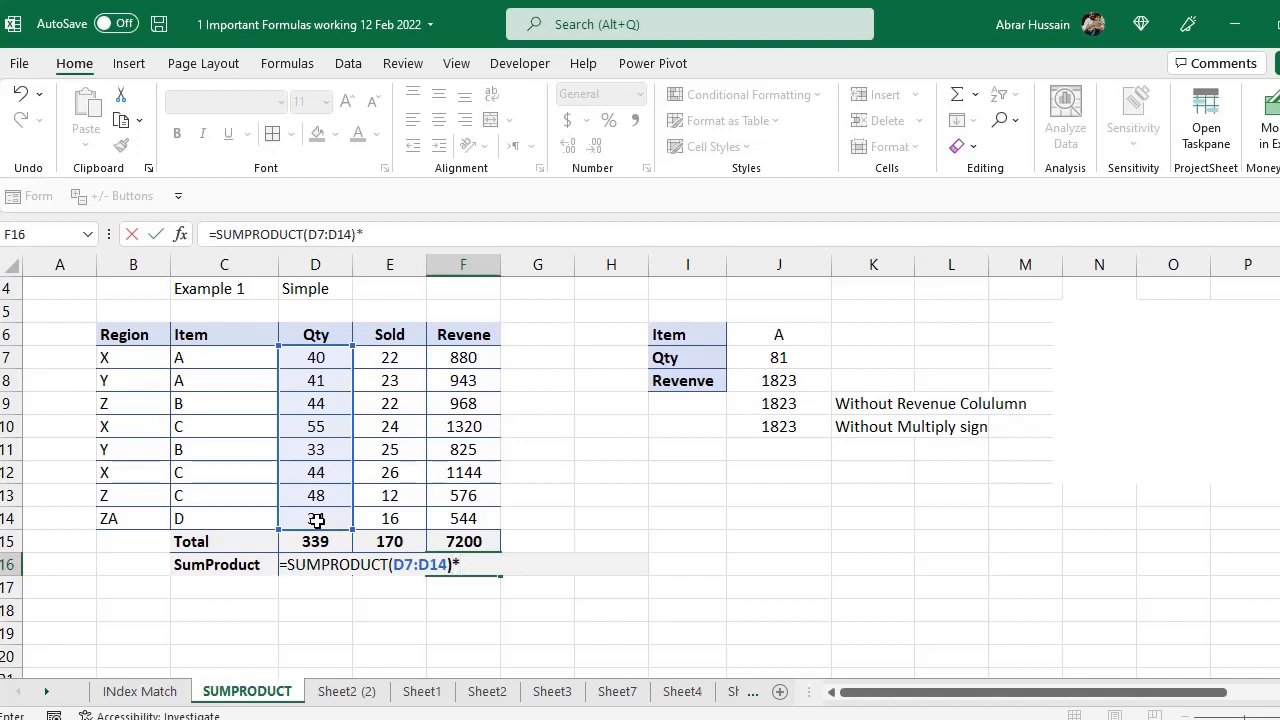
type("*(")
left_click_drag(390, 358, 390, 518)
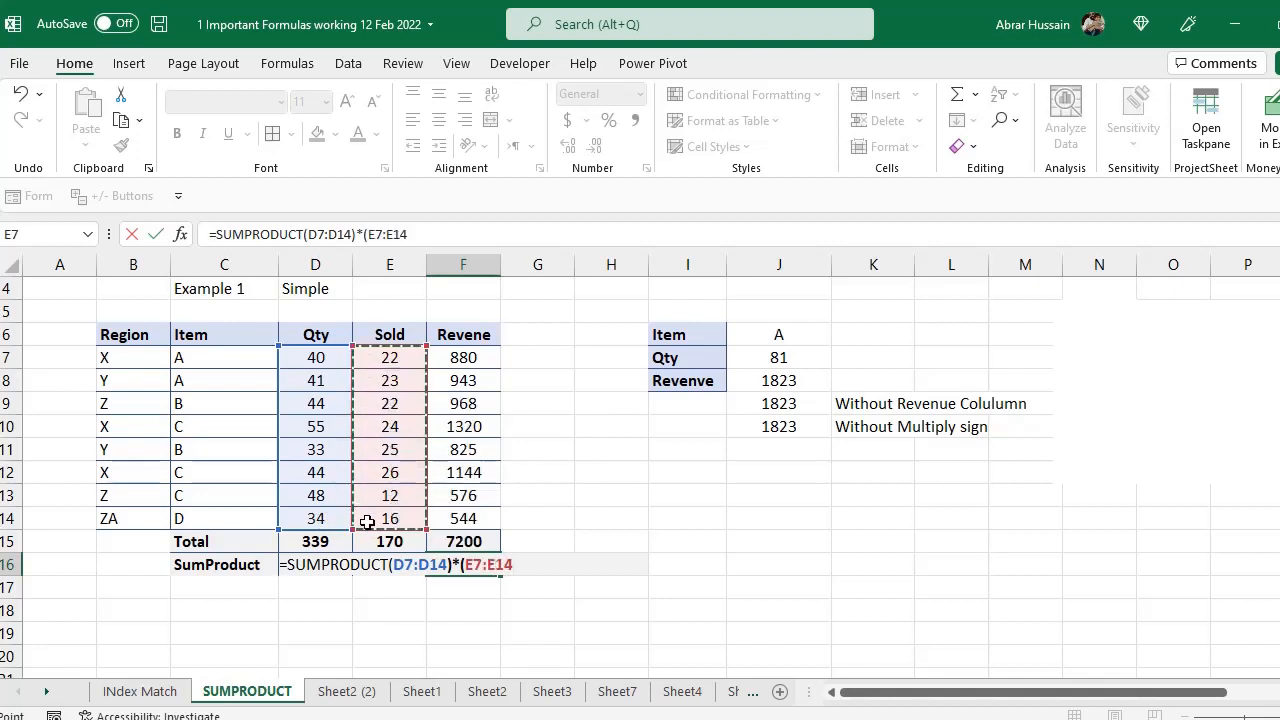
type(")")
key("Return")
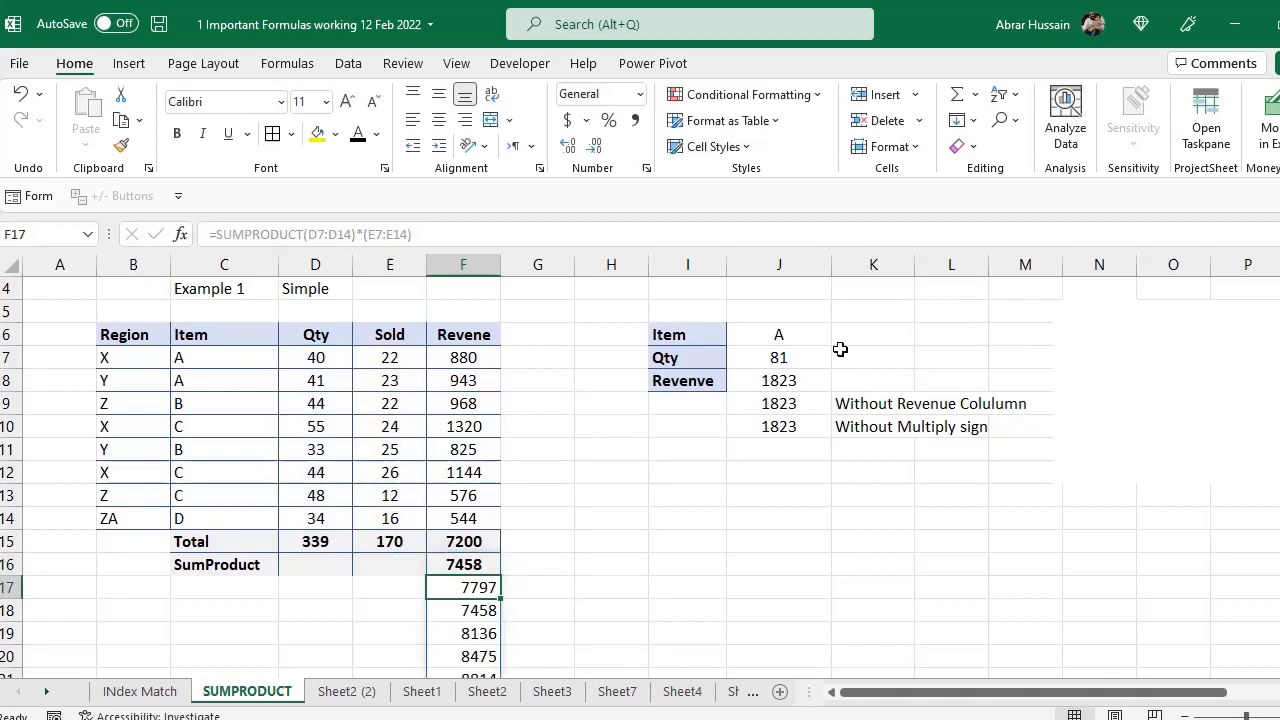
- Enclose both multiplied ranges of the F16 formula in an outer pair of brackets, giving =SUMPRODUCT((D7:D14)*(E7:E14))
scroll(572, 533, "down", 1)
scroll(565, 540, "down", 1)
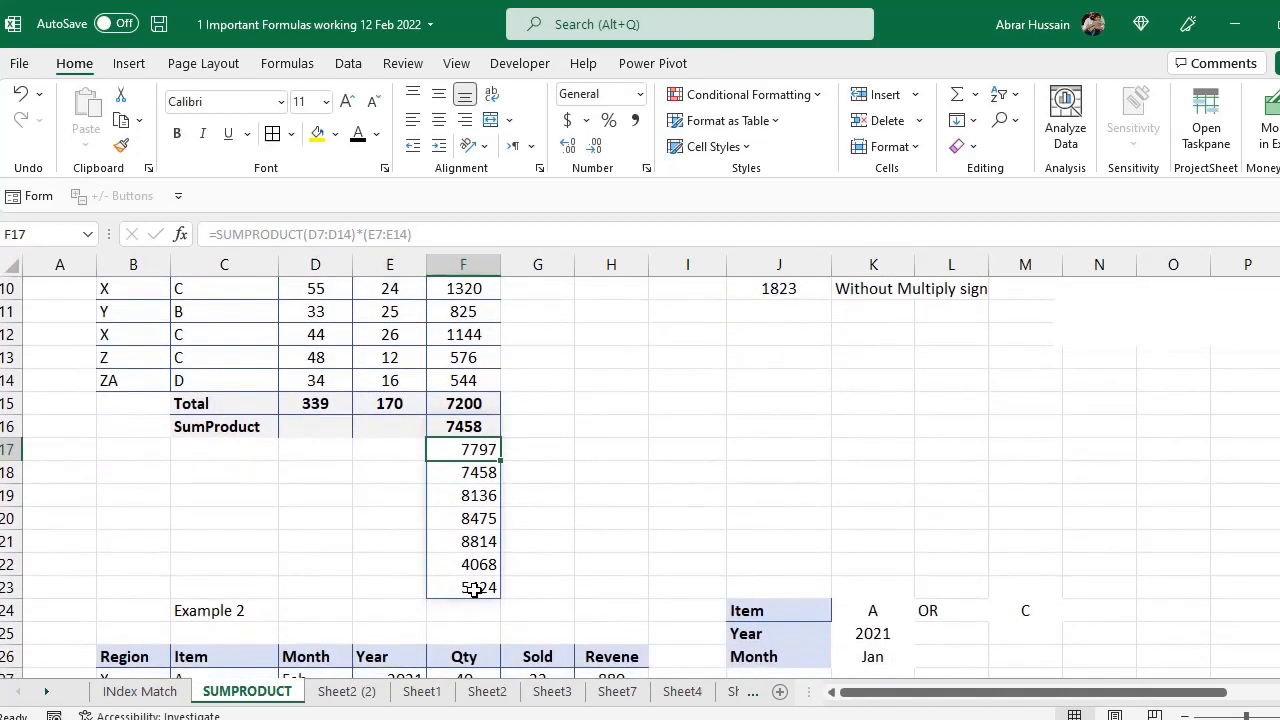
scroll(486, 466, "down", 1)
scroll(484, 468, "up", 1)
left_click(485, 492)
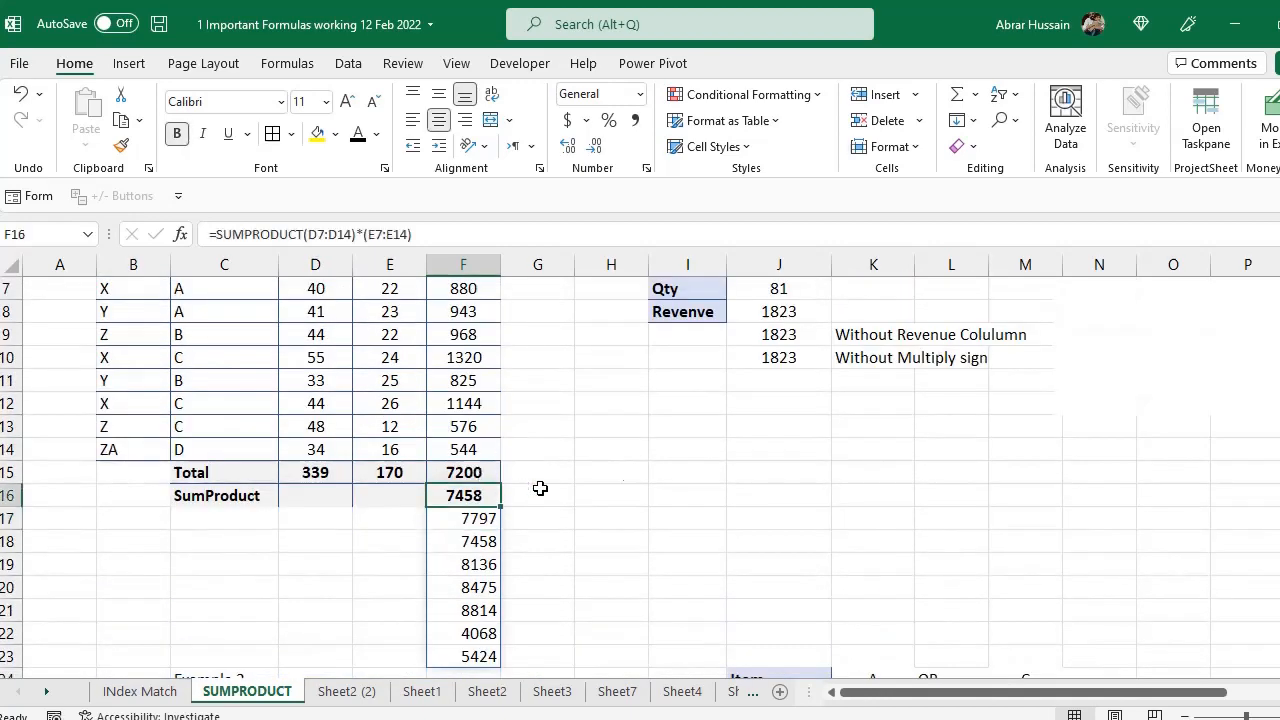
scroll(703, 455, "up", 1)
key("F2")
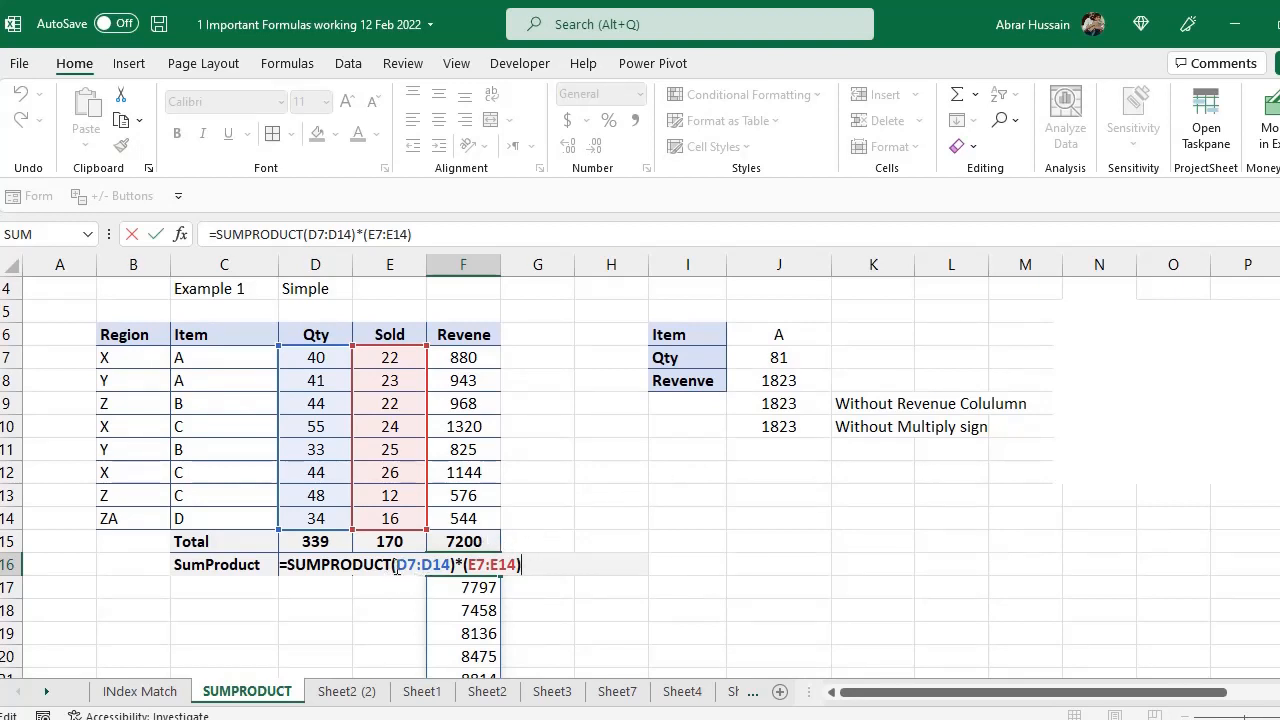
left_click(397, 566)
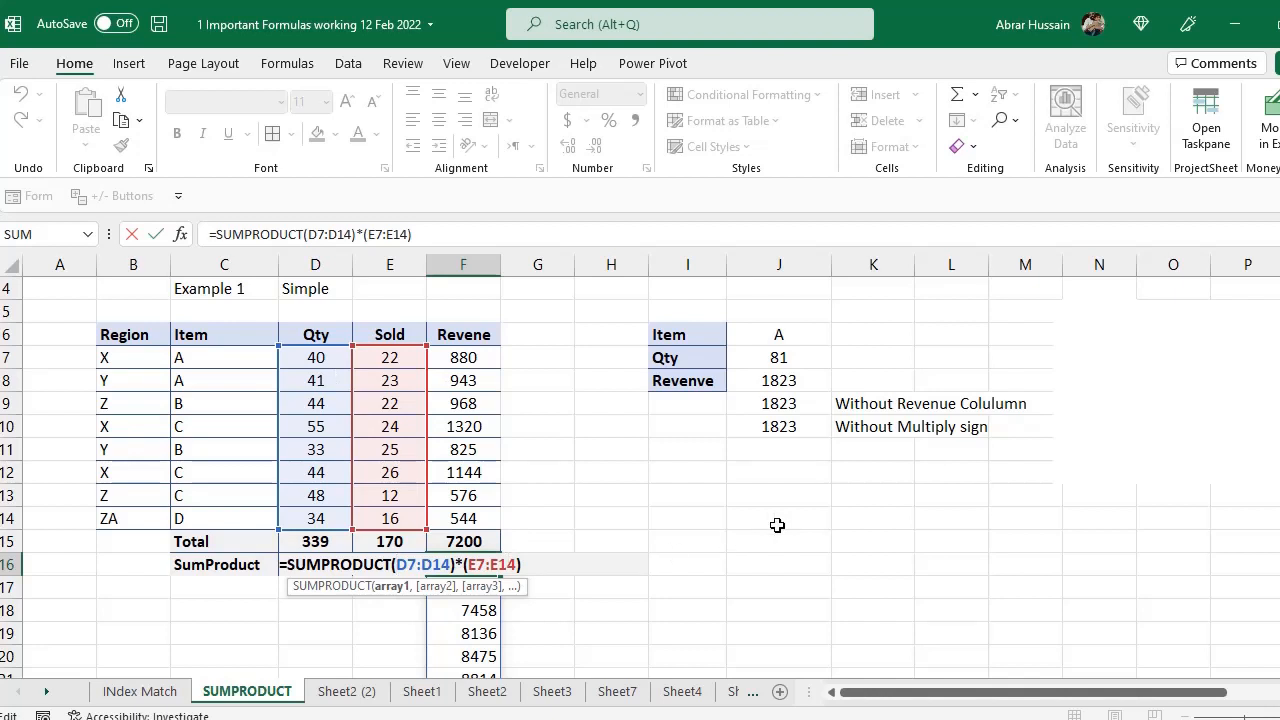
type("(")
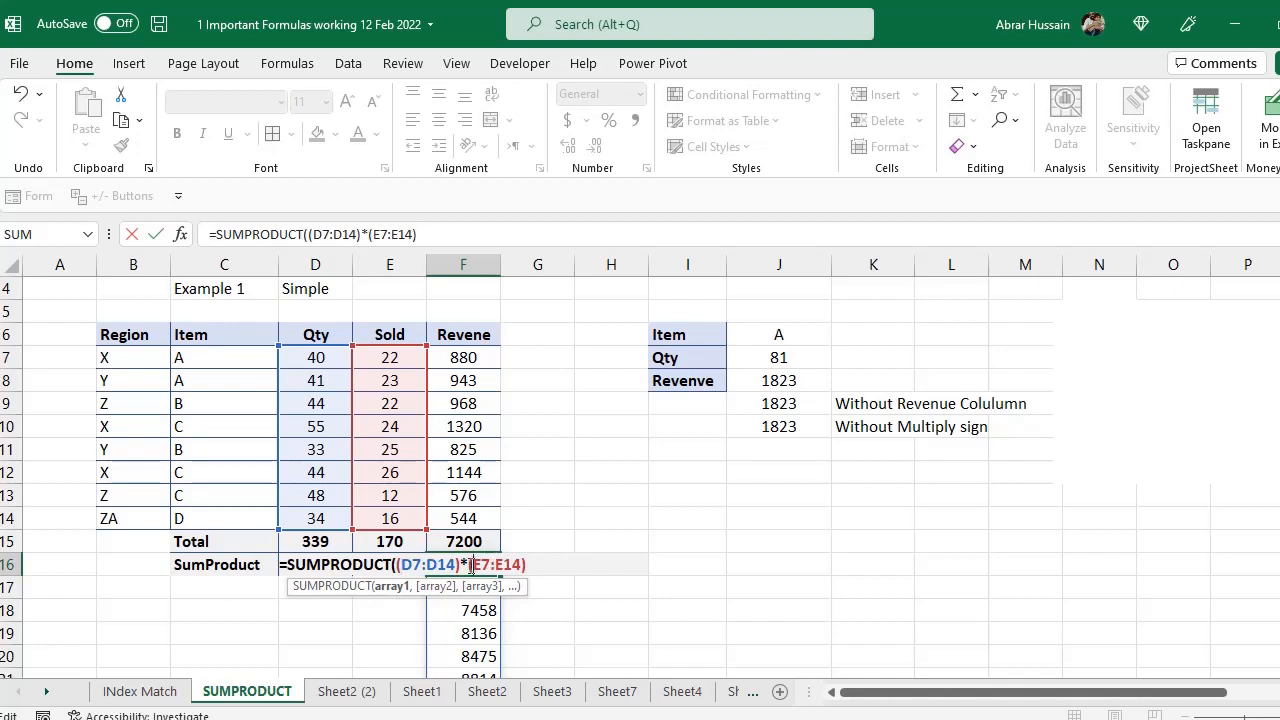
left_click_drag(471, 565, 521, 569)
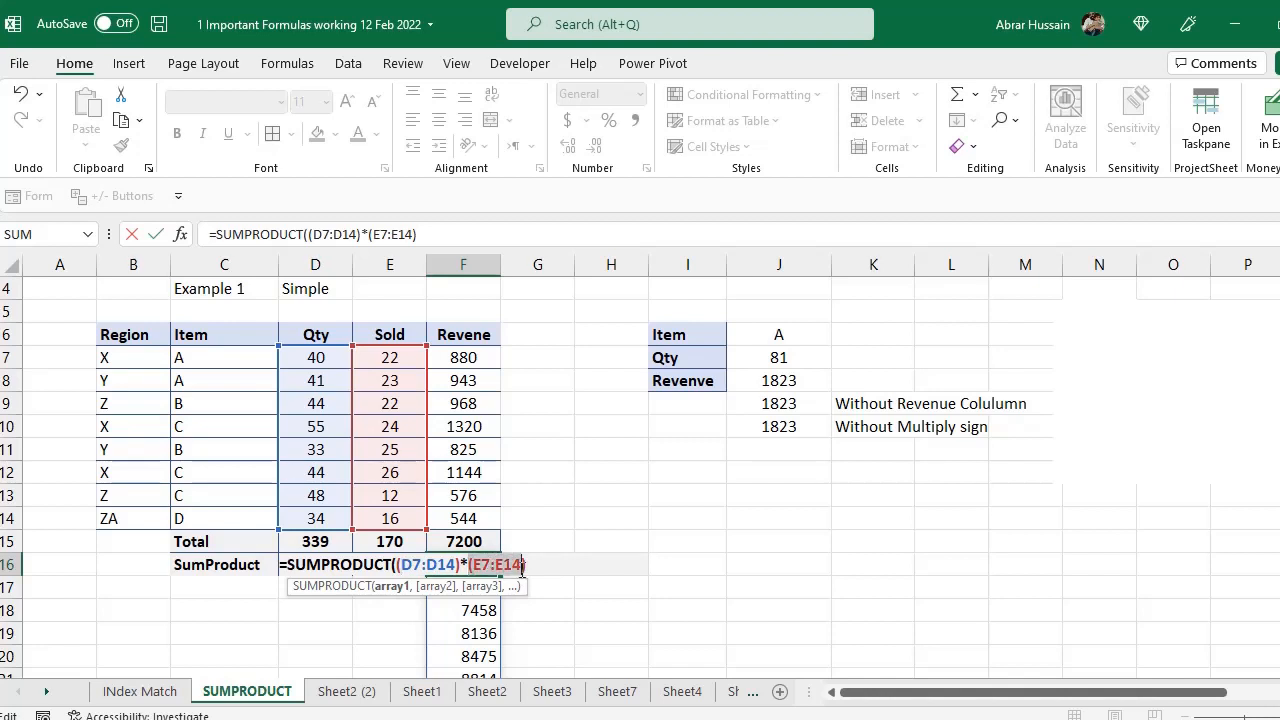
left_click(396, 564)
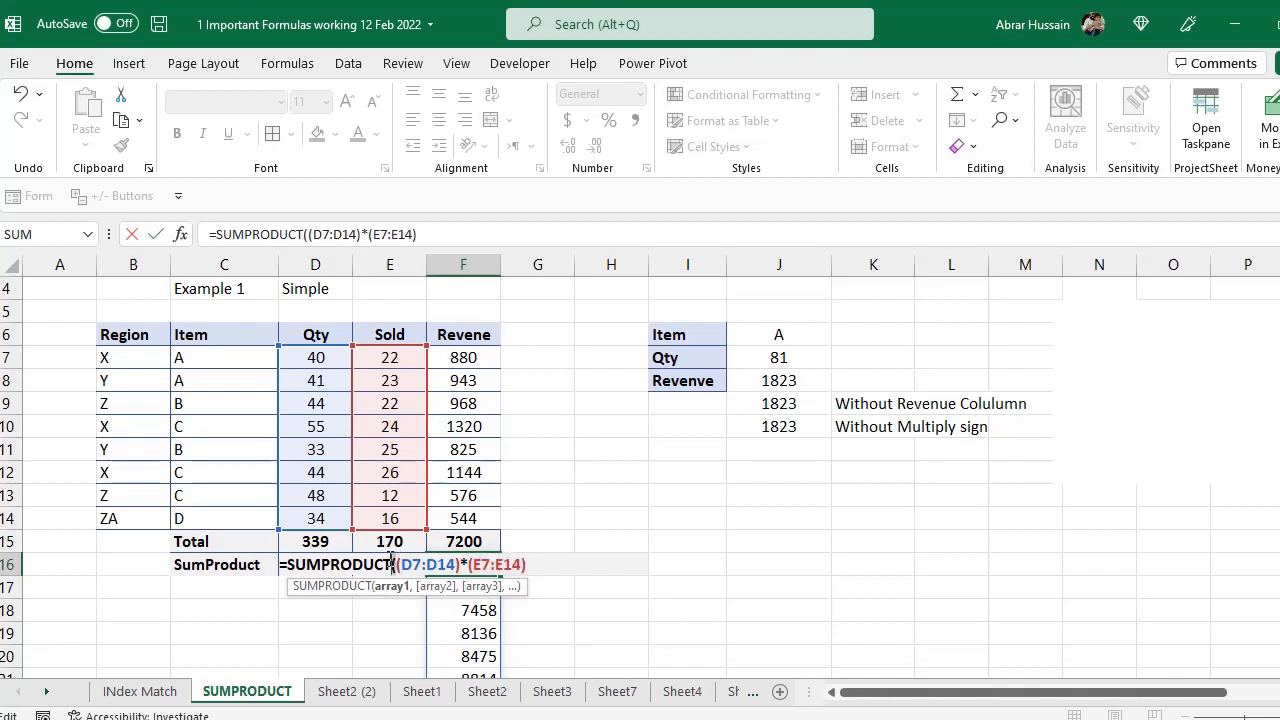
left_click(546, 563)
type(")")
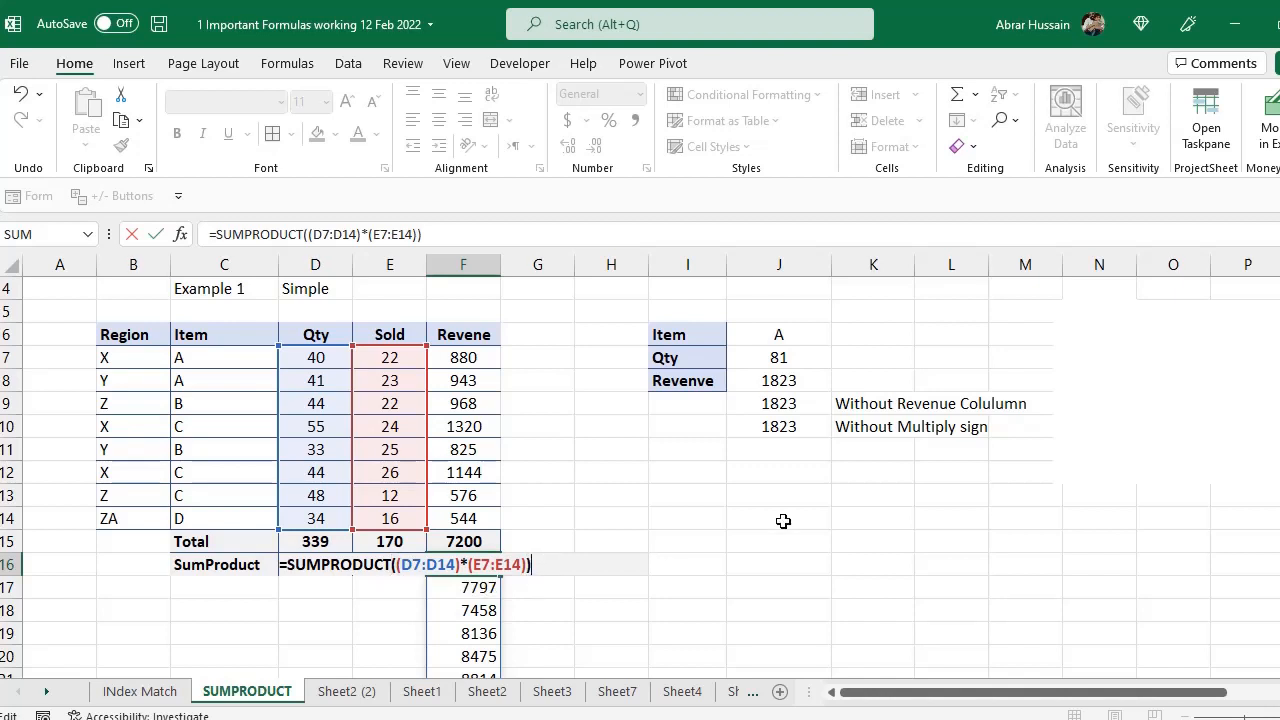
key("Return")
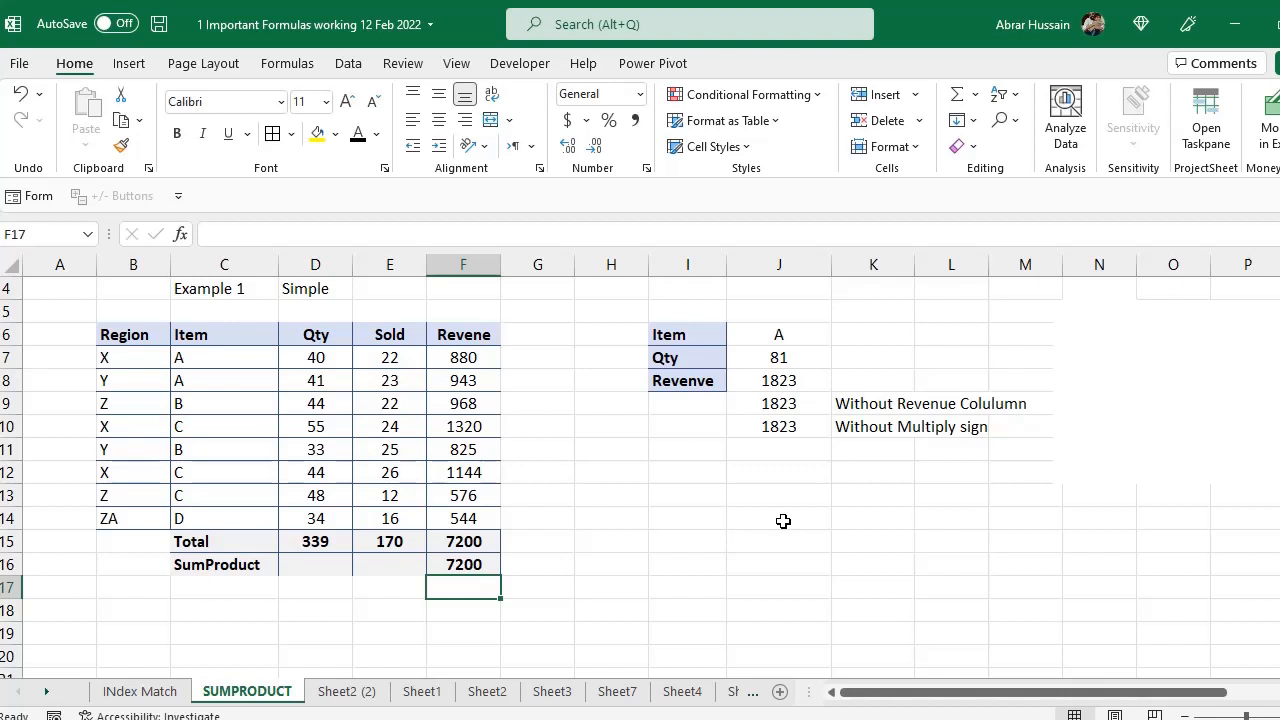
- Review the F16 SUMPRODUCT formula, checking its outer brackets and the Qty and Sold ranges multiplied inside them
key("Up")
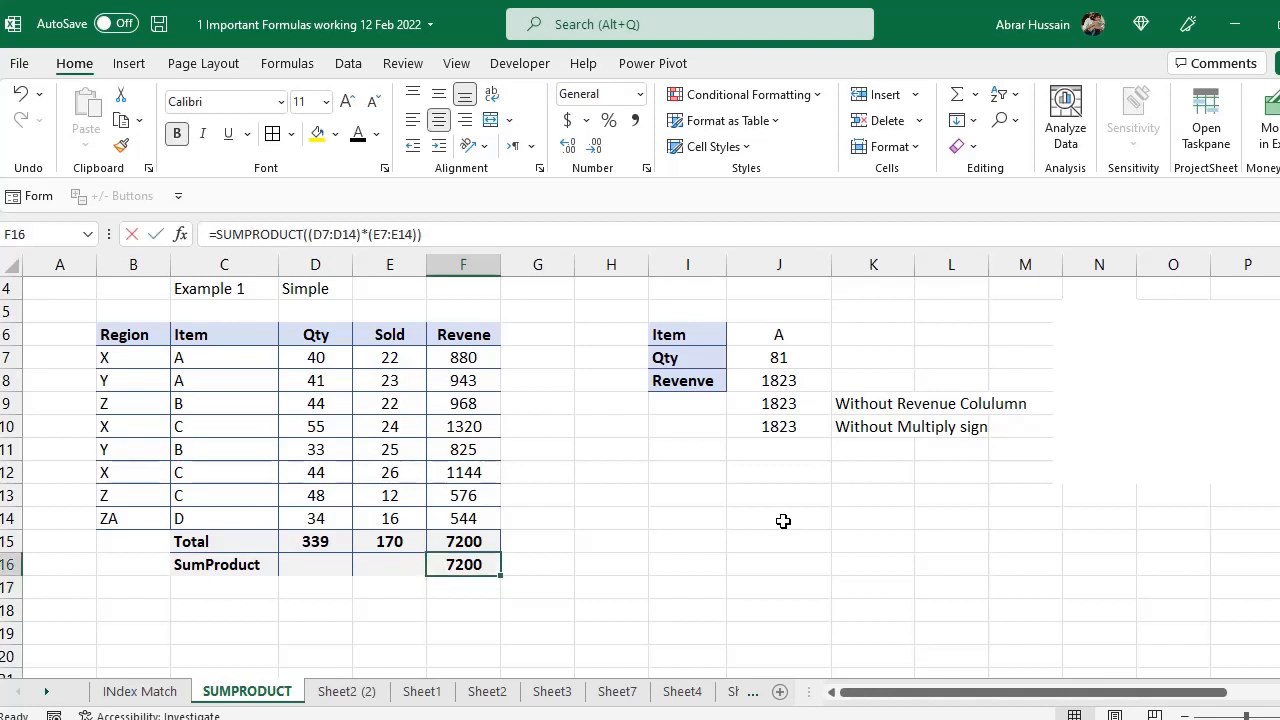
key("F2")
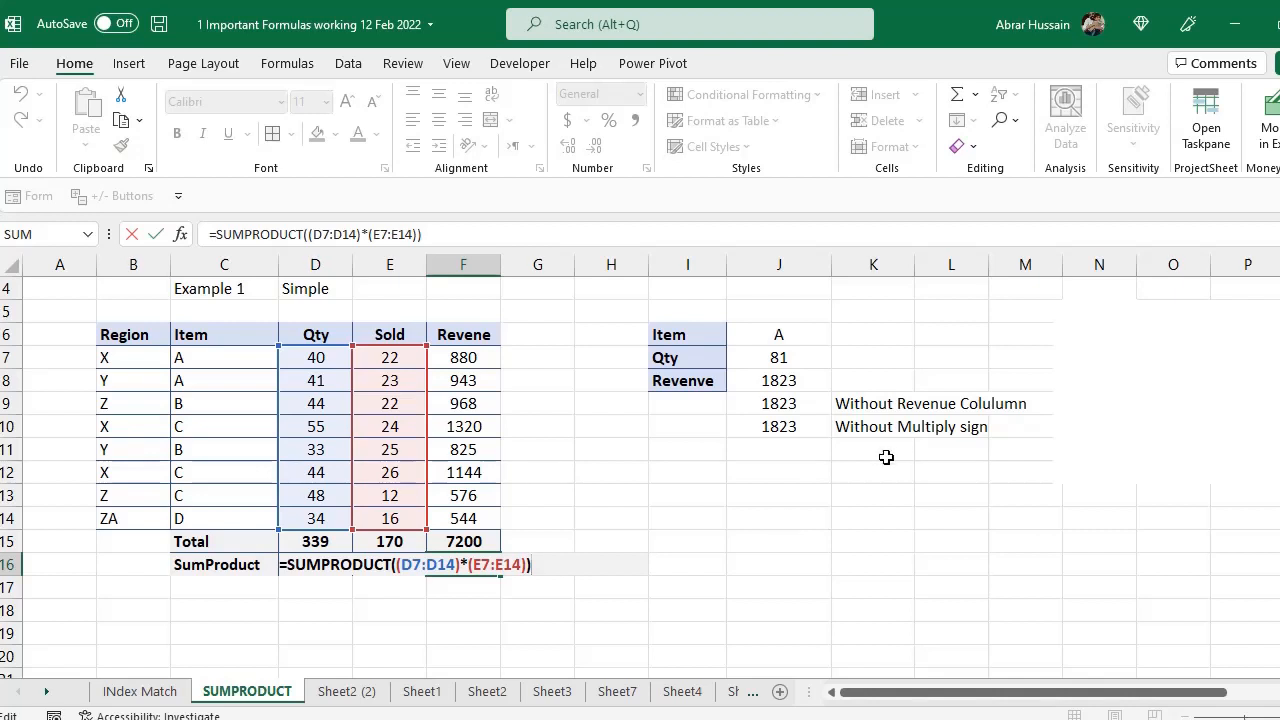
left_click(393, 564)
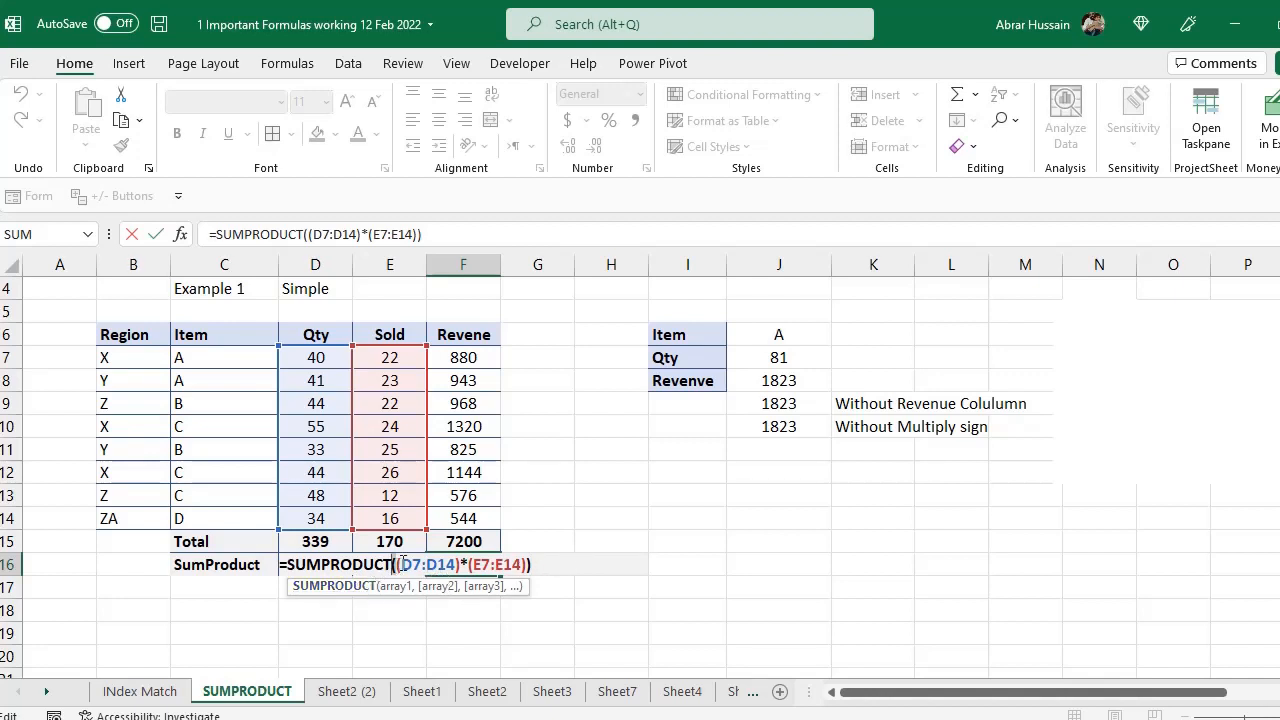
left_click_drag(400, 565, 522, 565)
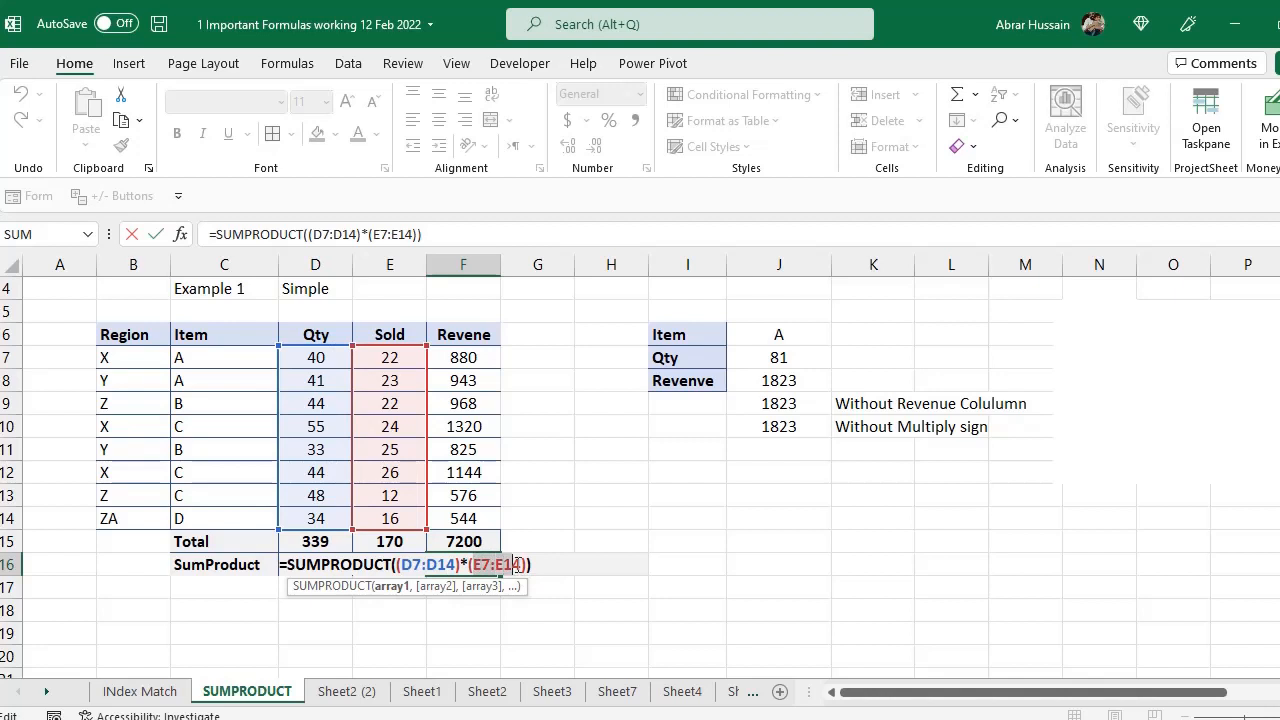
left_click(541, 565)
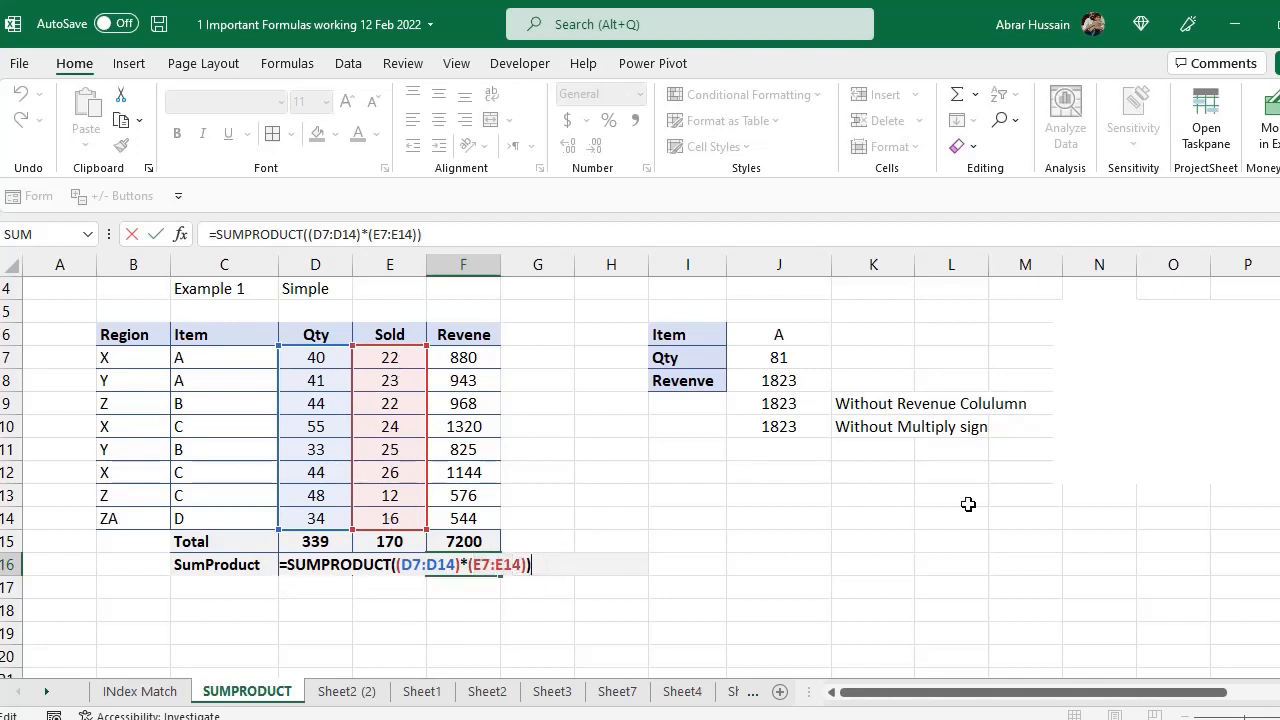
key("Return")
key("Up")
key("F2")
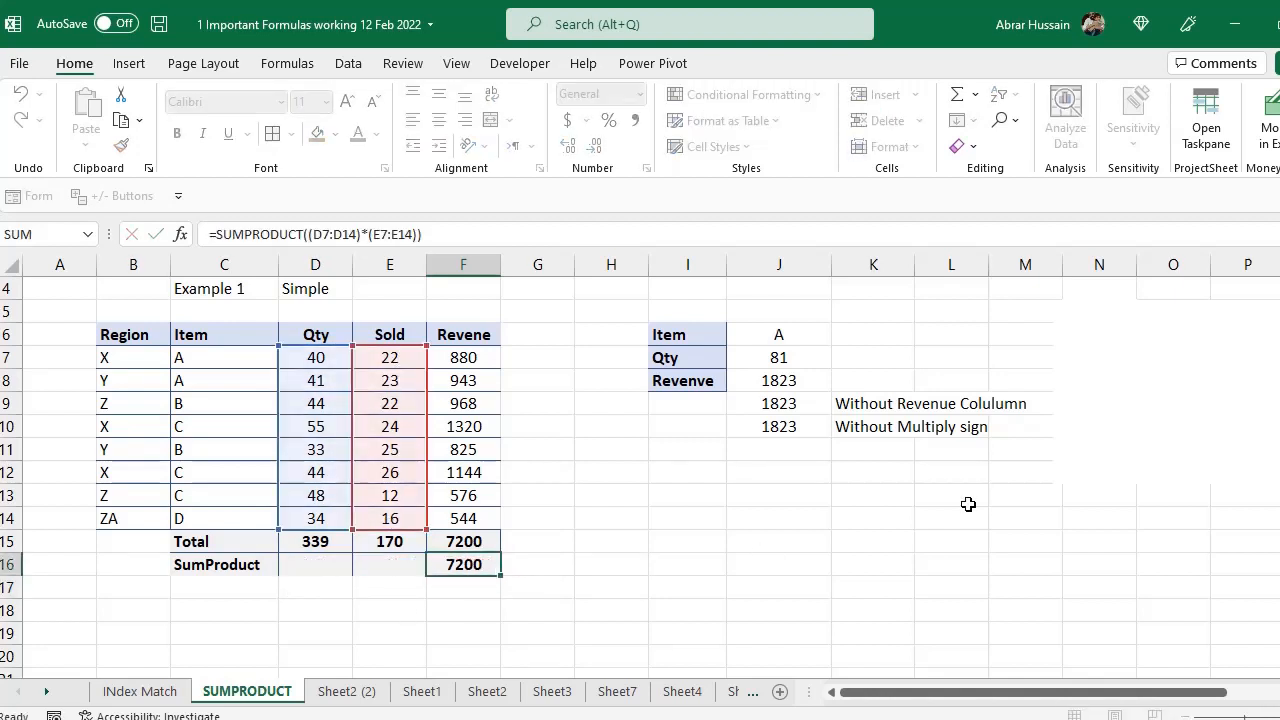
key("Return")
key("Up")
key("F2")
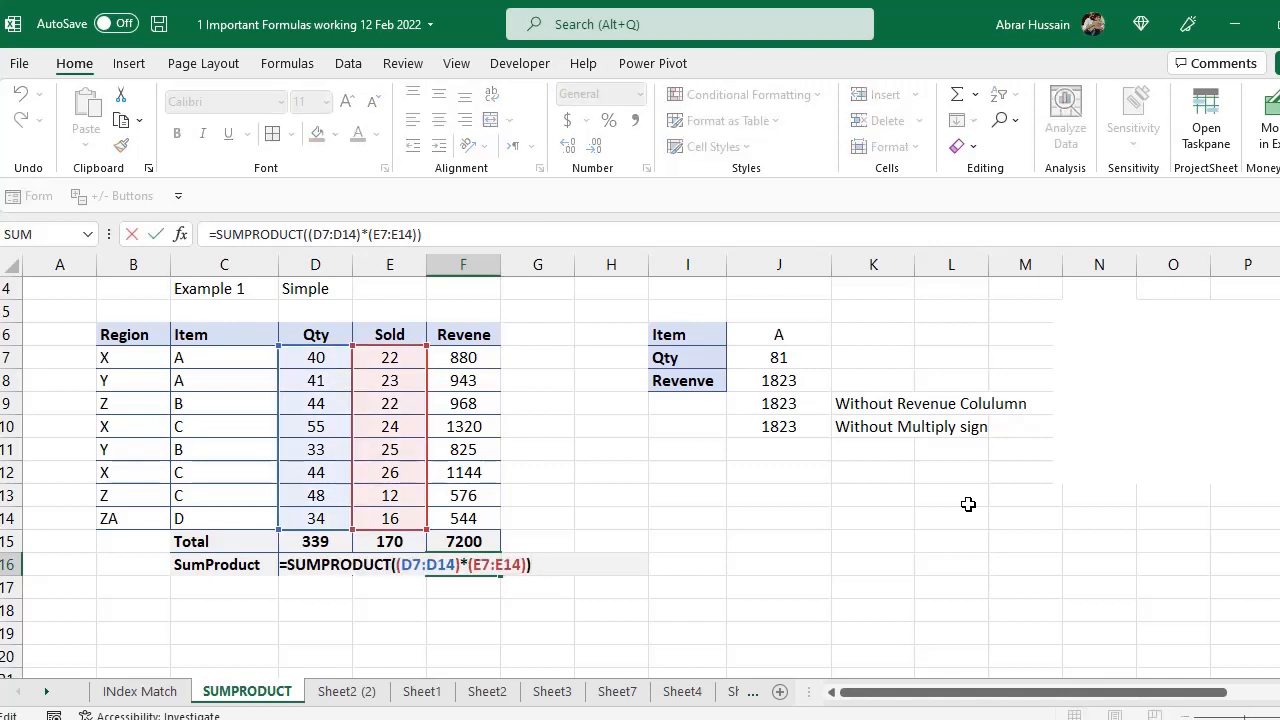
key("Return")
key("Up")
key("F2")
key("Escape")
- Clear everything, contents and formatting, from the revenue column F6:F15, including its header and total
key("Up")
key("shift+Up")
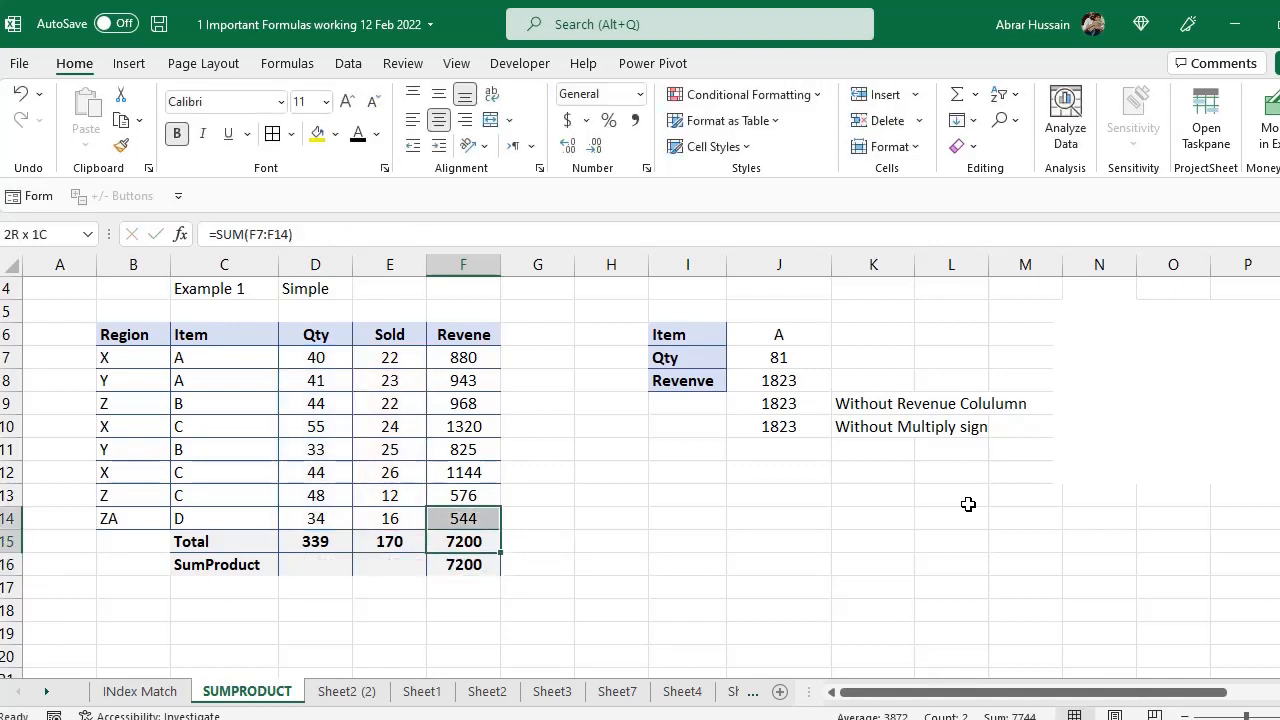
key("ctrl+shift+Up")
key("alt+e")
key("a")
key("a")
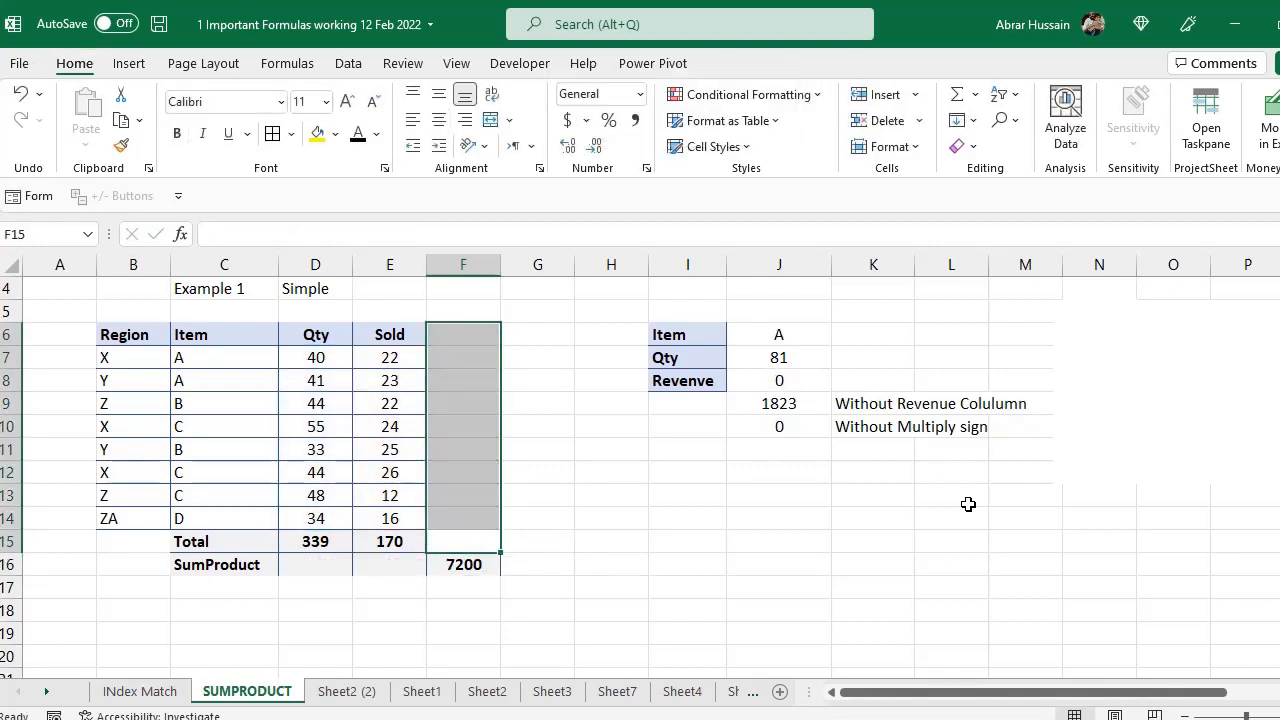
- Recheck the F16 formula without the revenue column, focusing on the multiplication sign between the Qty and Sold ranges
left_click(452, 560)
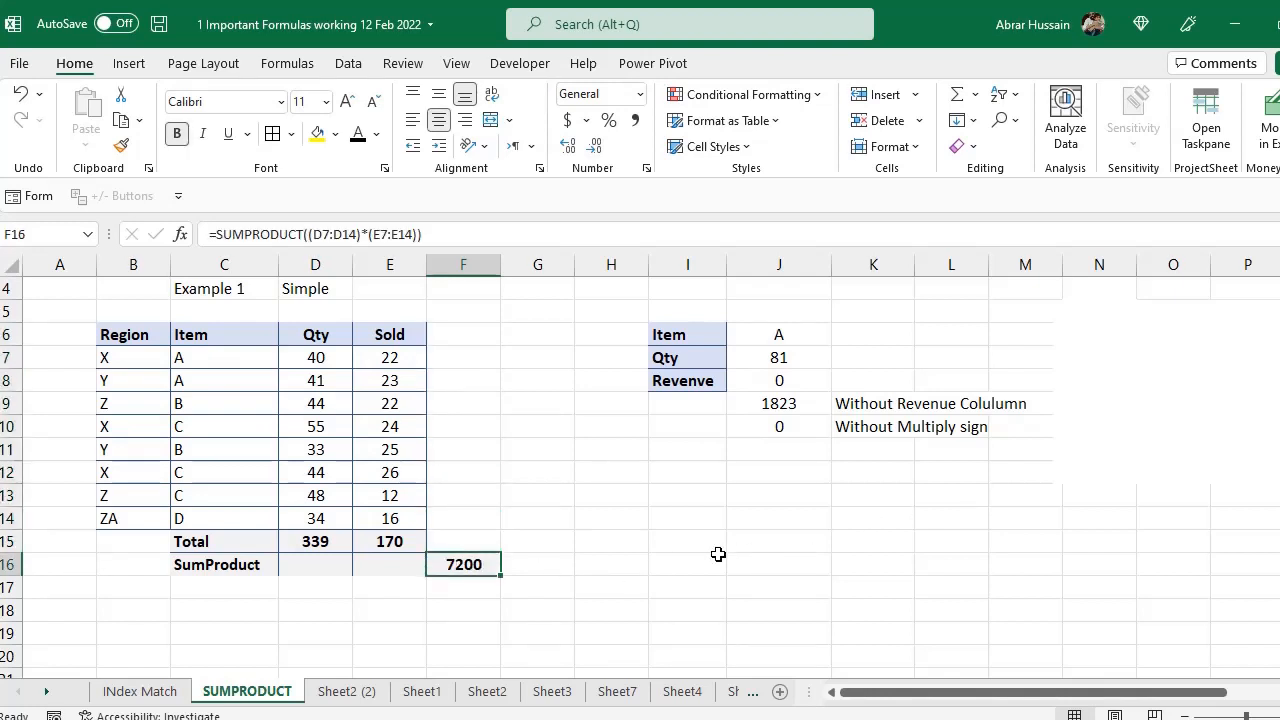
key("F2")
key("Escape")
key("F2")
key("Escape")
key("F2")
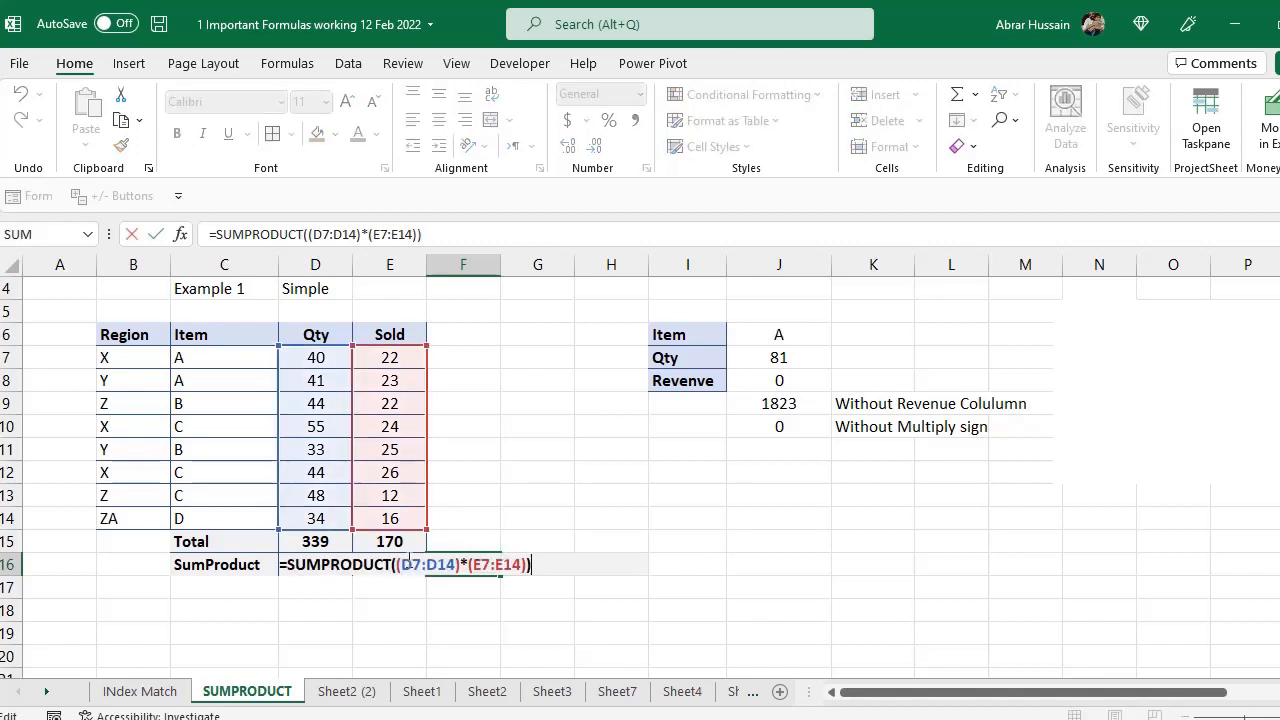
left_click(408, 561)
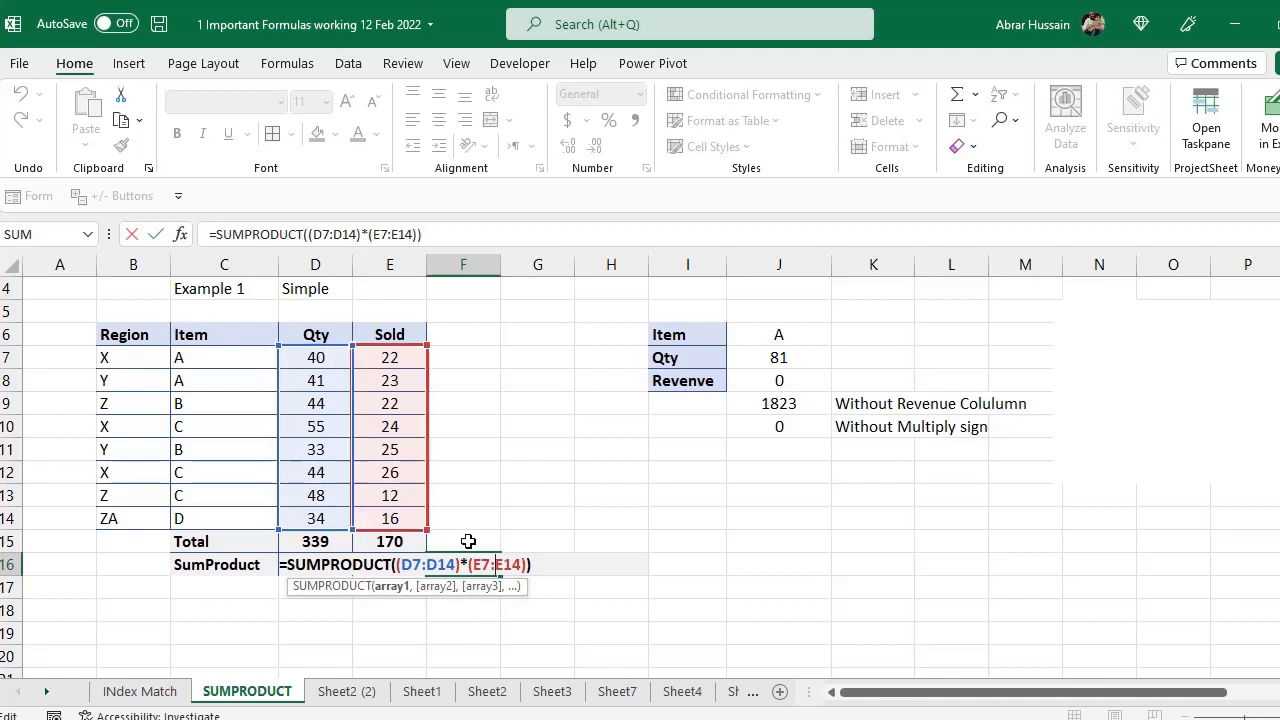
left_click_drag(468, 565, 461, 565)
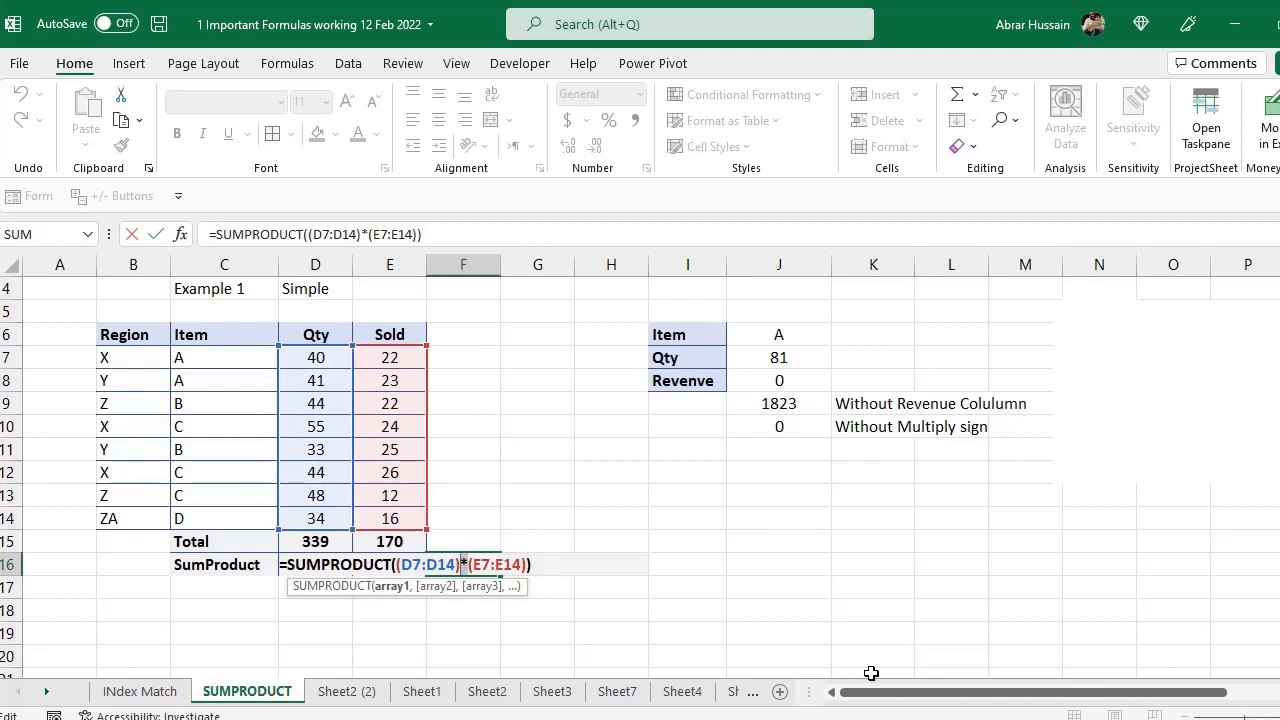
key("Return")
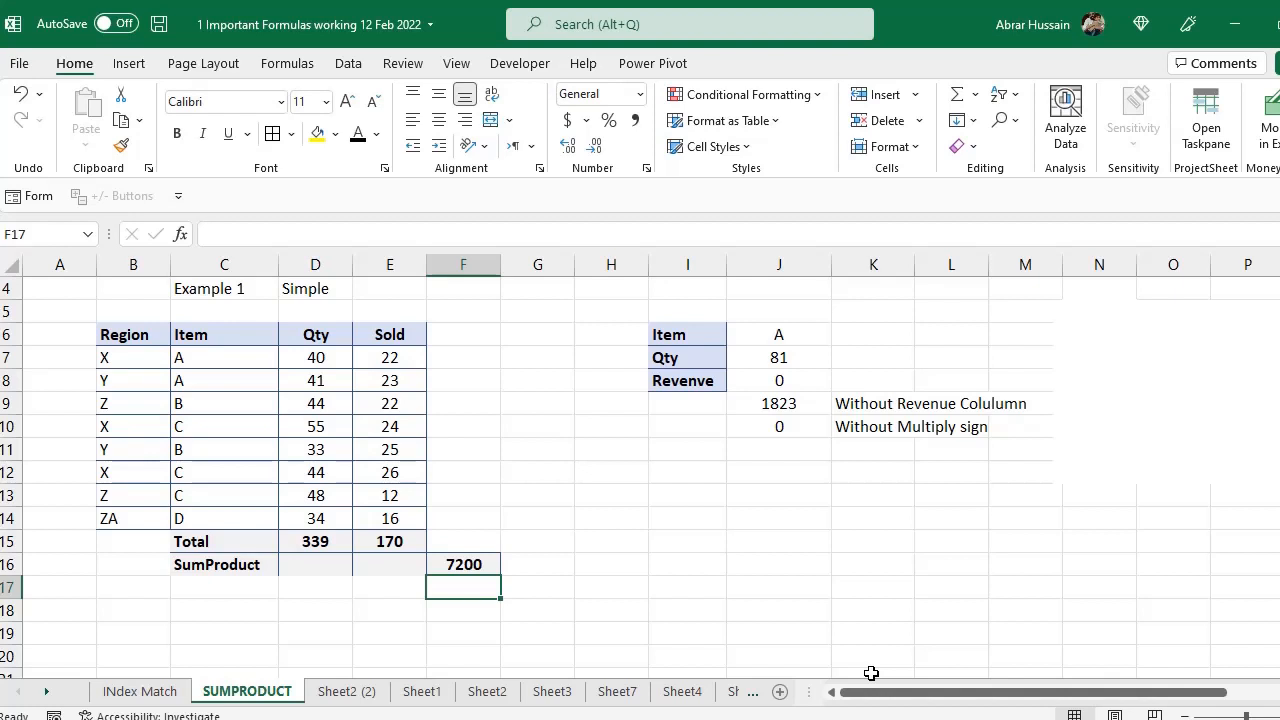
- Undo the clearing of the revenue column F6:F15
key("ctrl+z")
key("ctrl+z")
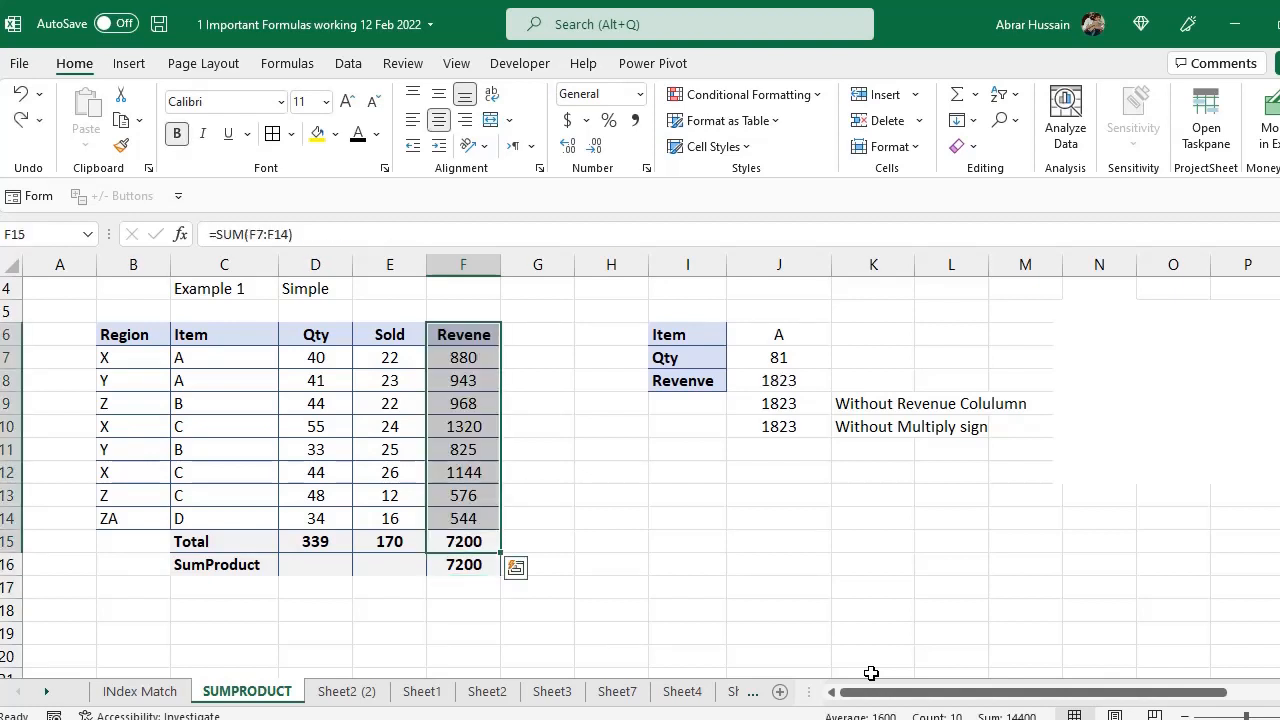
- Set the Item criterion in J6 of the summary table to B, and select the Qty label beneath it
scroll(677, 412, "up", 1)
left_click(677, 412)
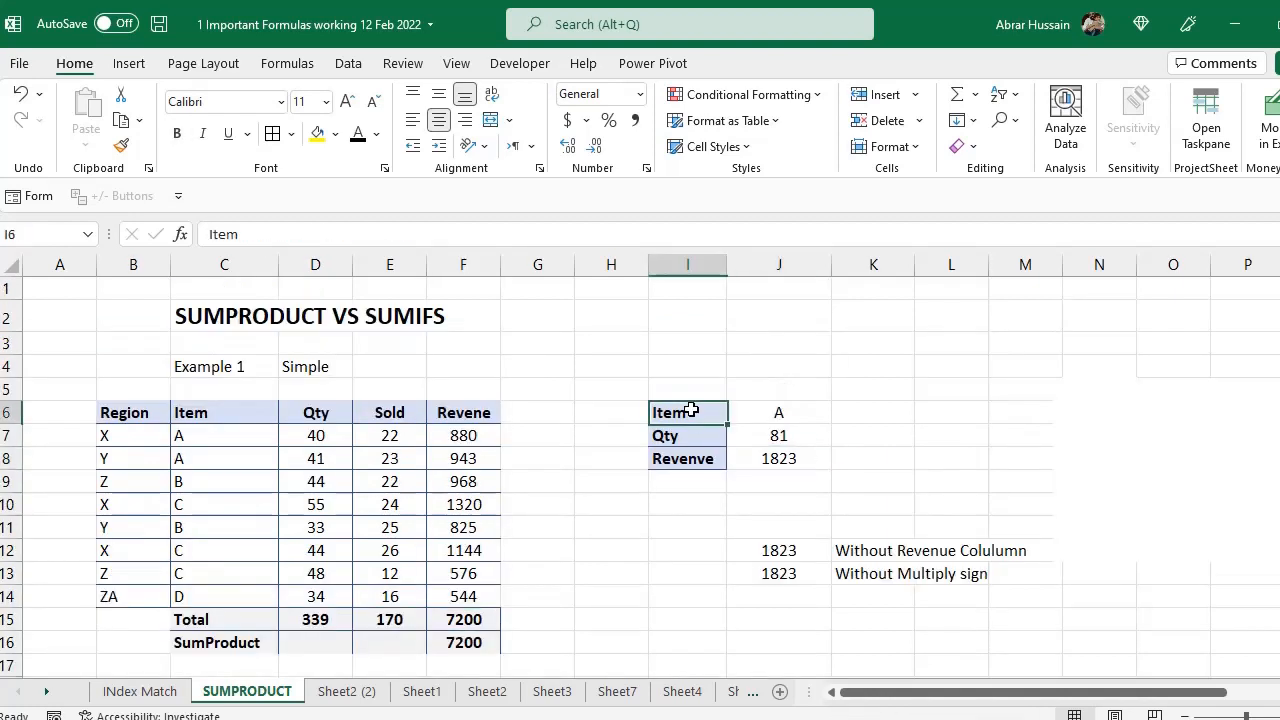
left_click(810, 412)
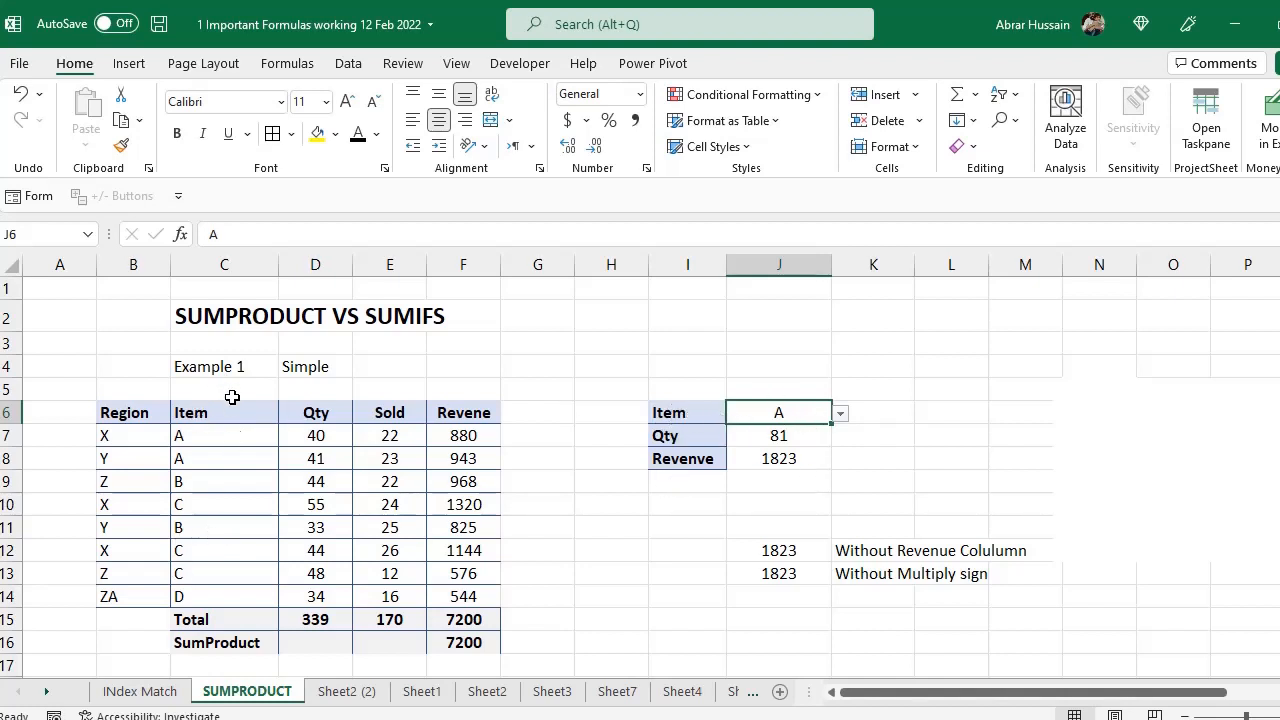
left_click(838, 414)
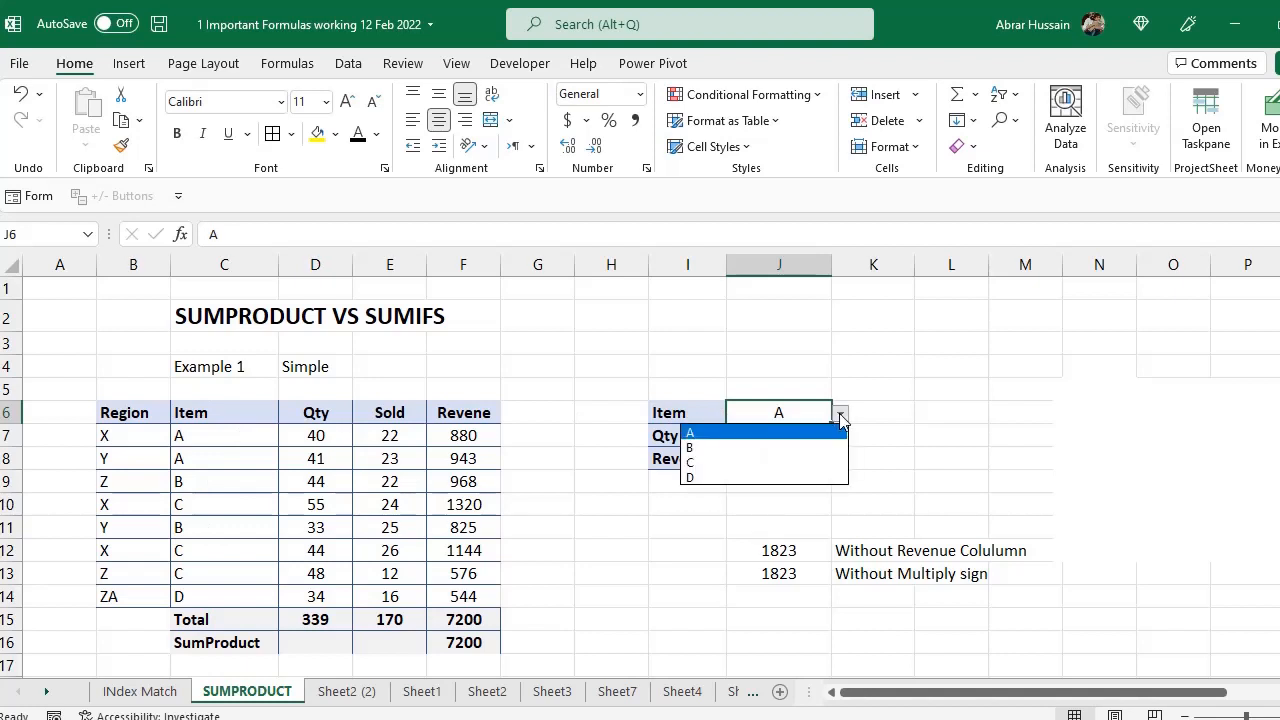
left_click(800, 447)
left_click(675, 437)
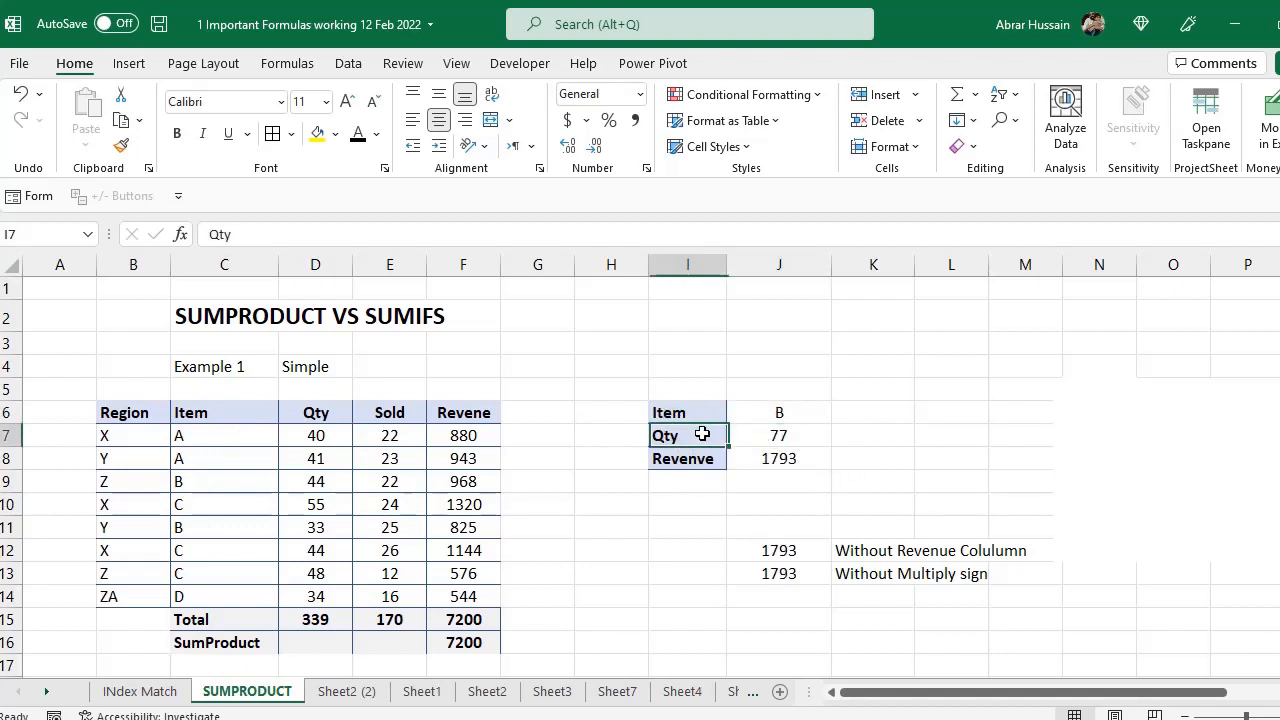
- Review the Item, Qty and Revenue entries of the summary table in I6:J8, including the formulas in J7 and J8
left_click(794, 436)
left_click(803, 460)
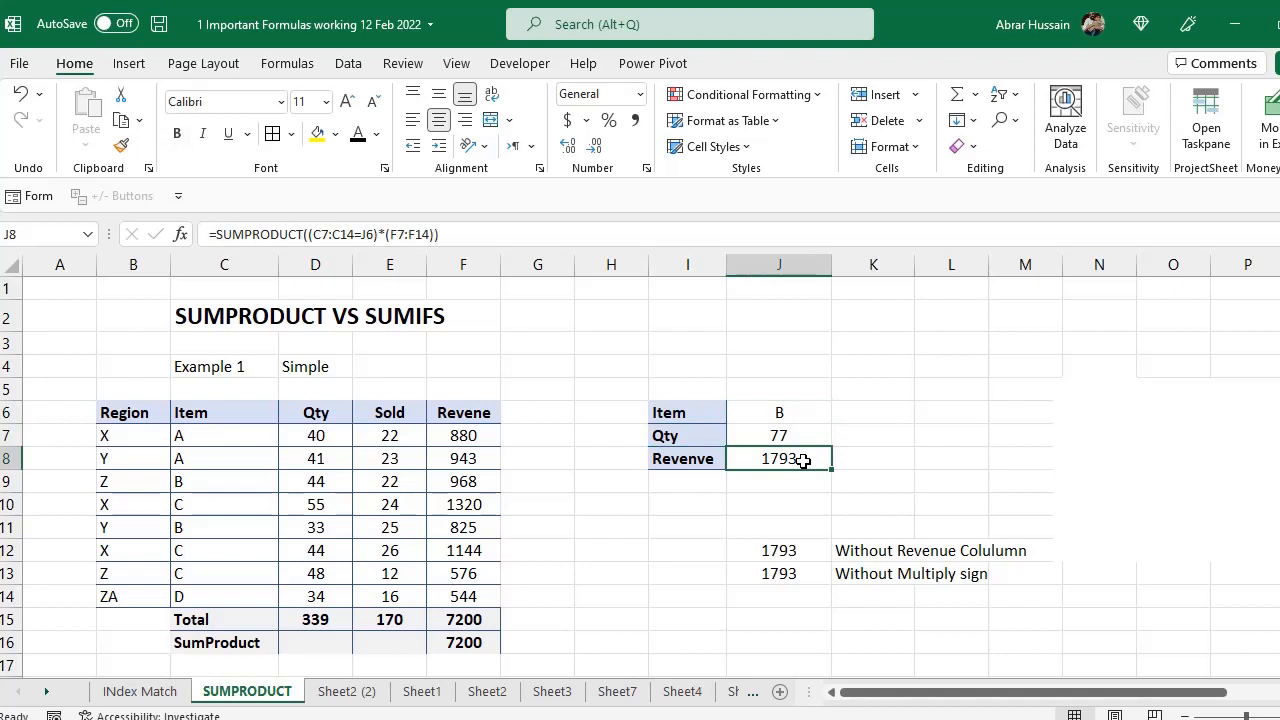
left_click(789, 412)
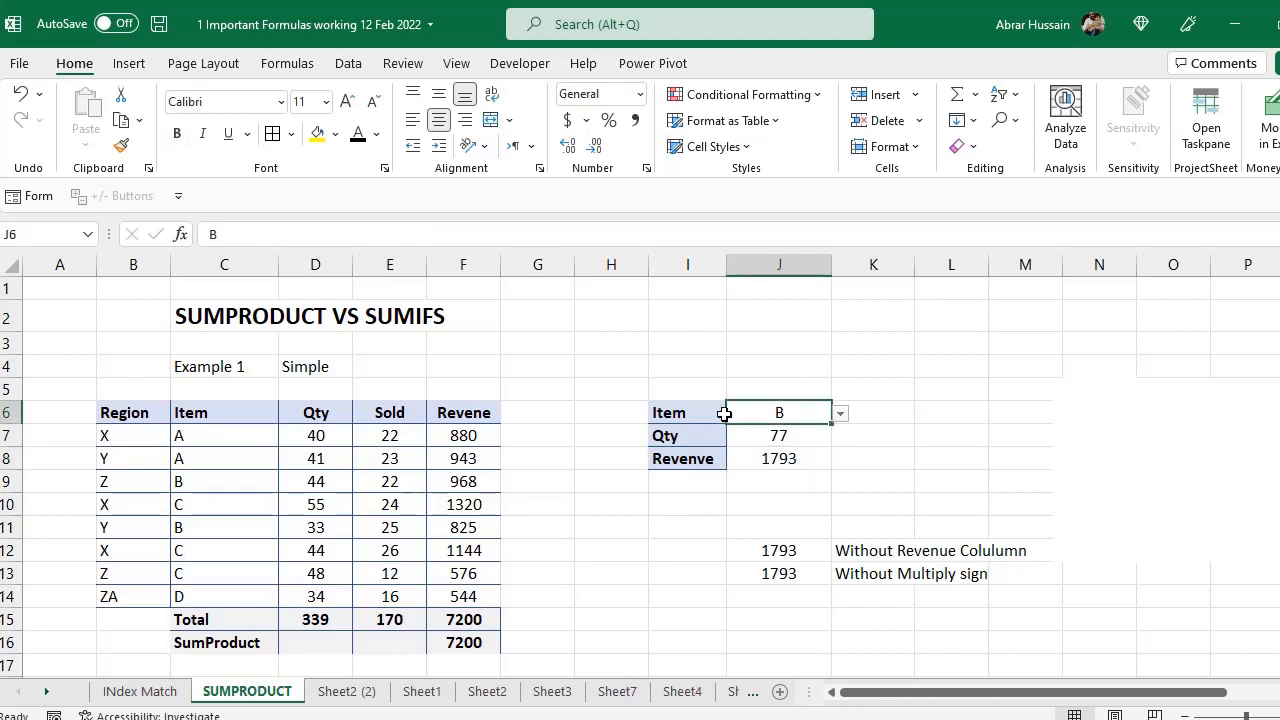
left_click_drag(691, 412, 690, 458)
left_click(691, 432)
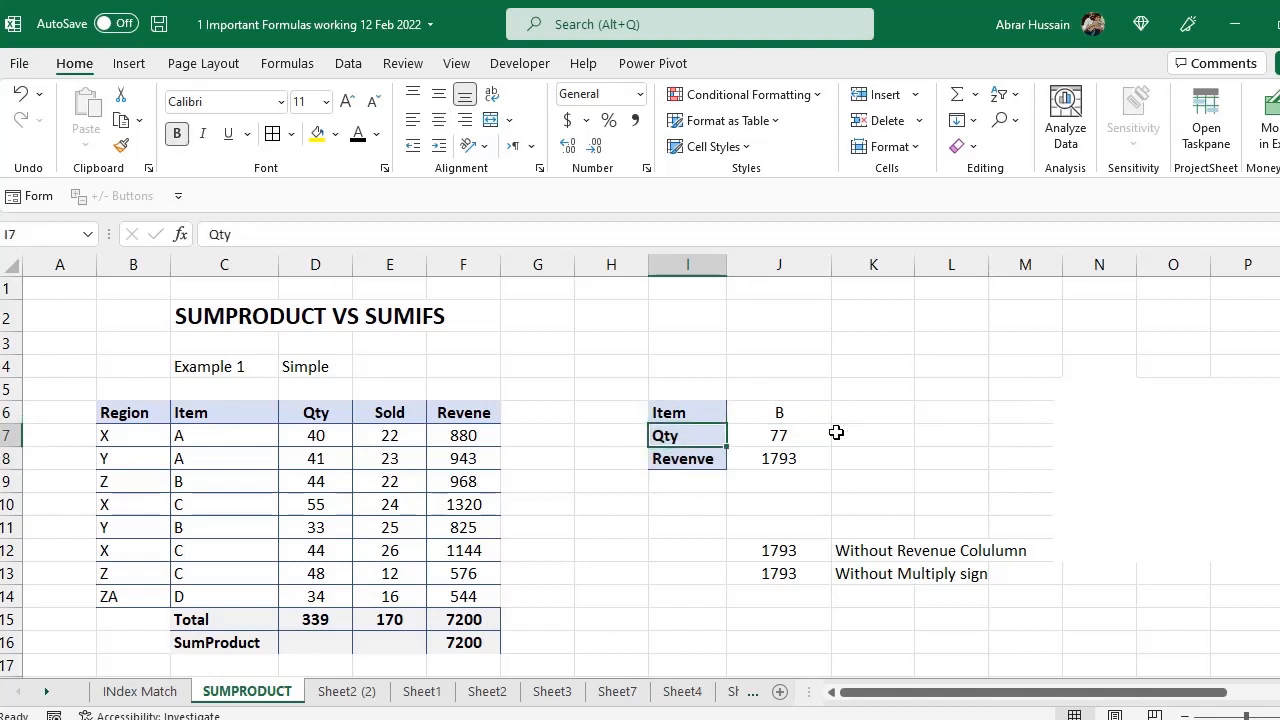
left_click(785, 412)
left_click(790, 436)
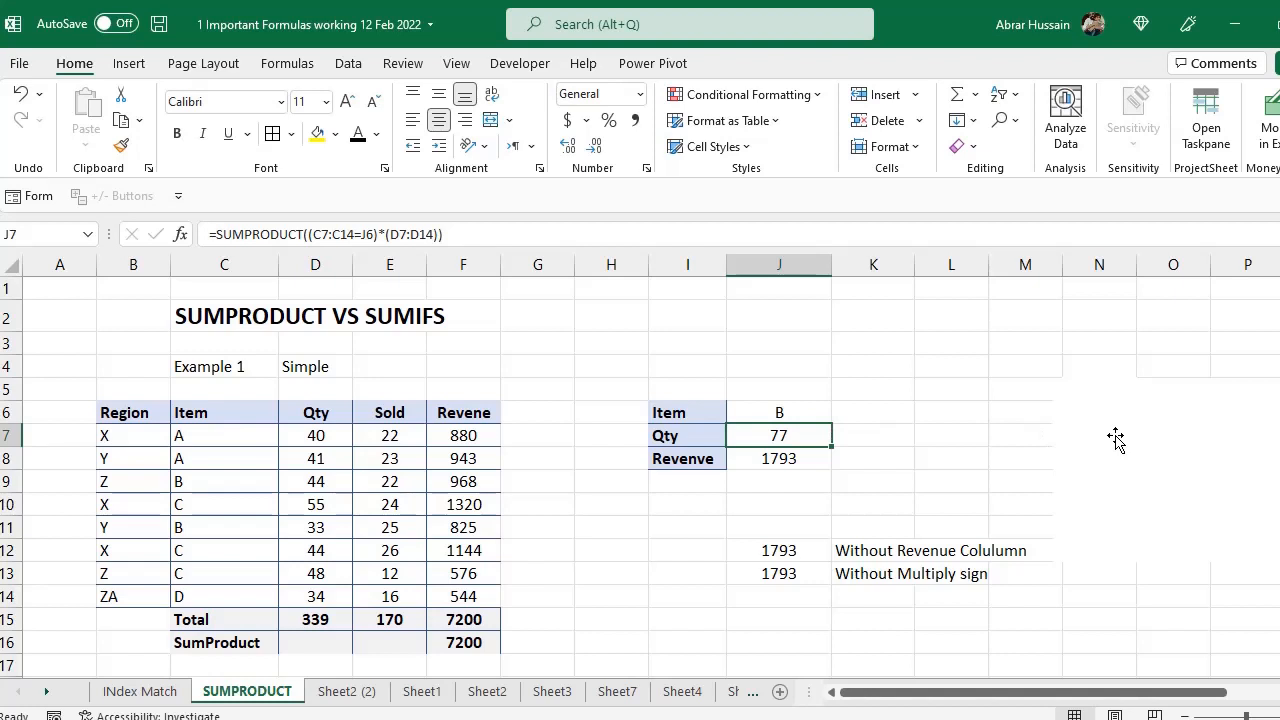
left_click(772, 416)
left_click(749, 443)
left_click(806, 455)
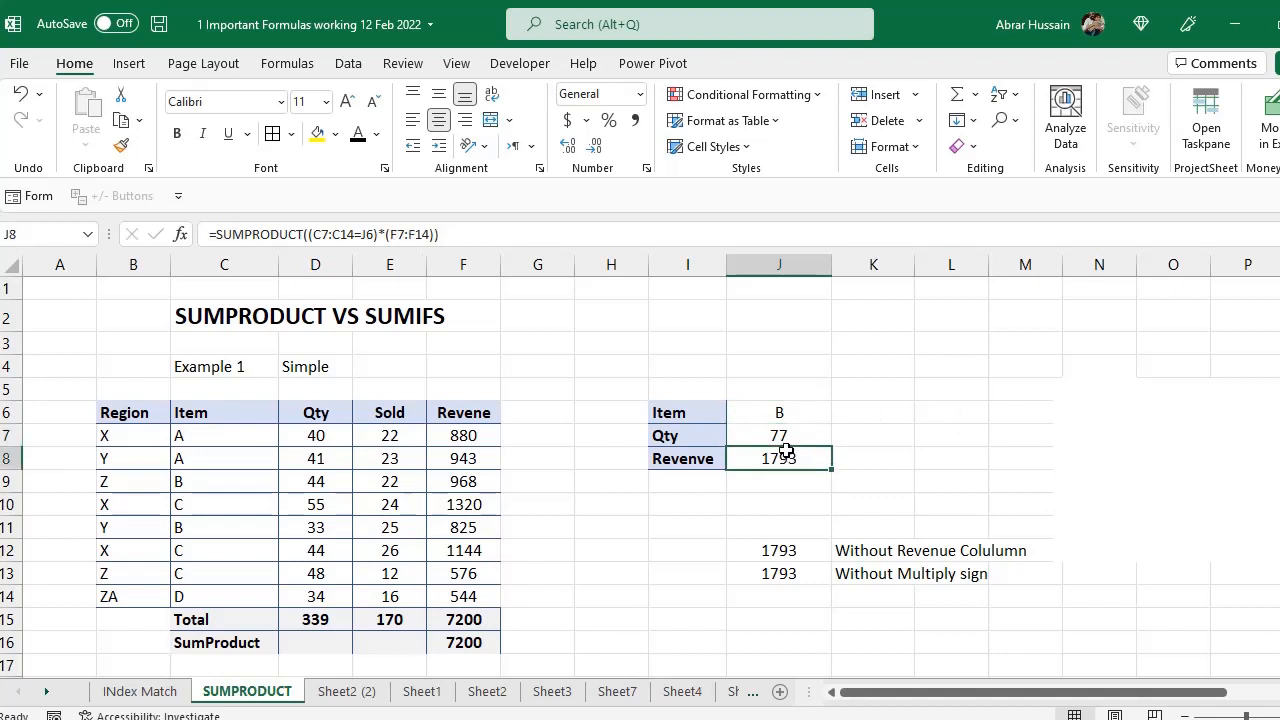
left_click(780, 440)
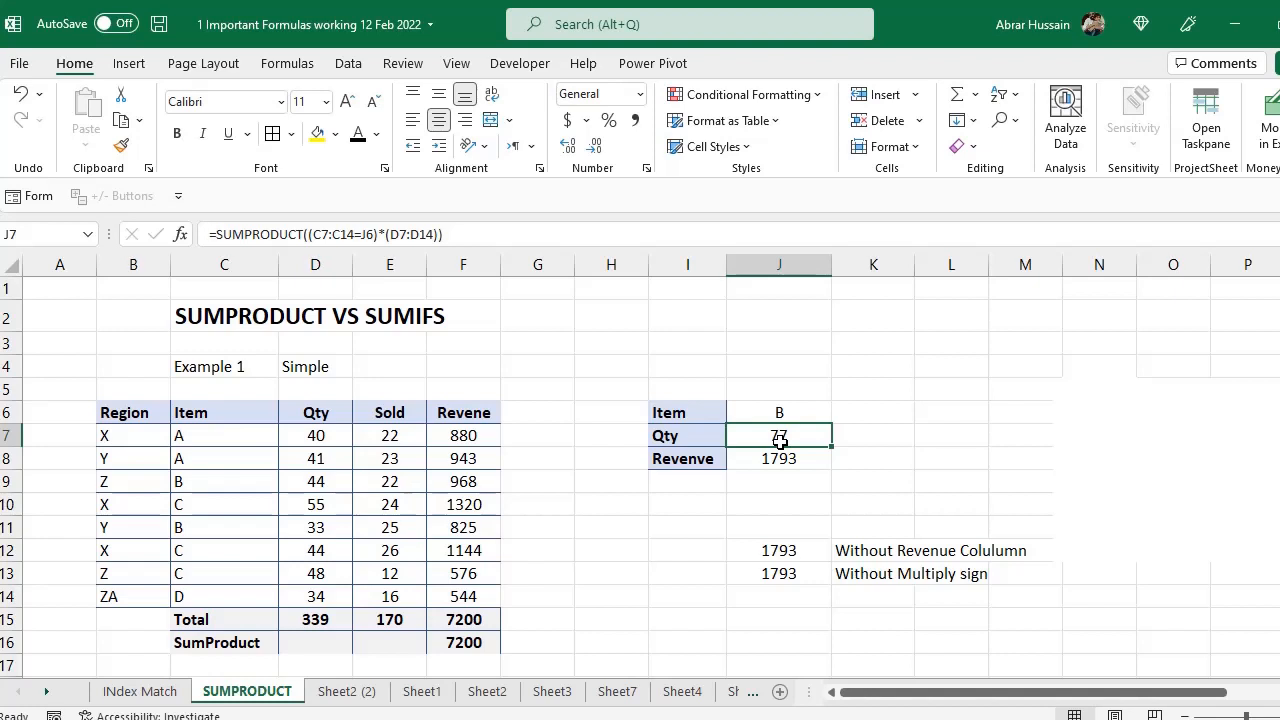
- Examine the existing SUMPRODUCT formula in J7 and the ranges it refers to, leaving the cell without editing it
scroll(780, 440, "down", 1)
key("Up")
key("Down")
key("F2")
key("Escape")
key("F2")
key("Escape")
key("F2")
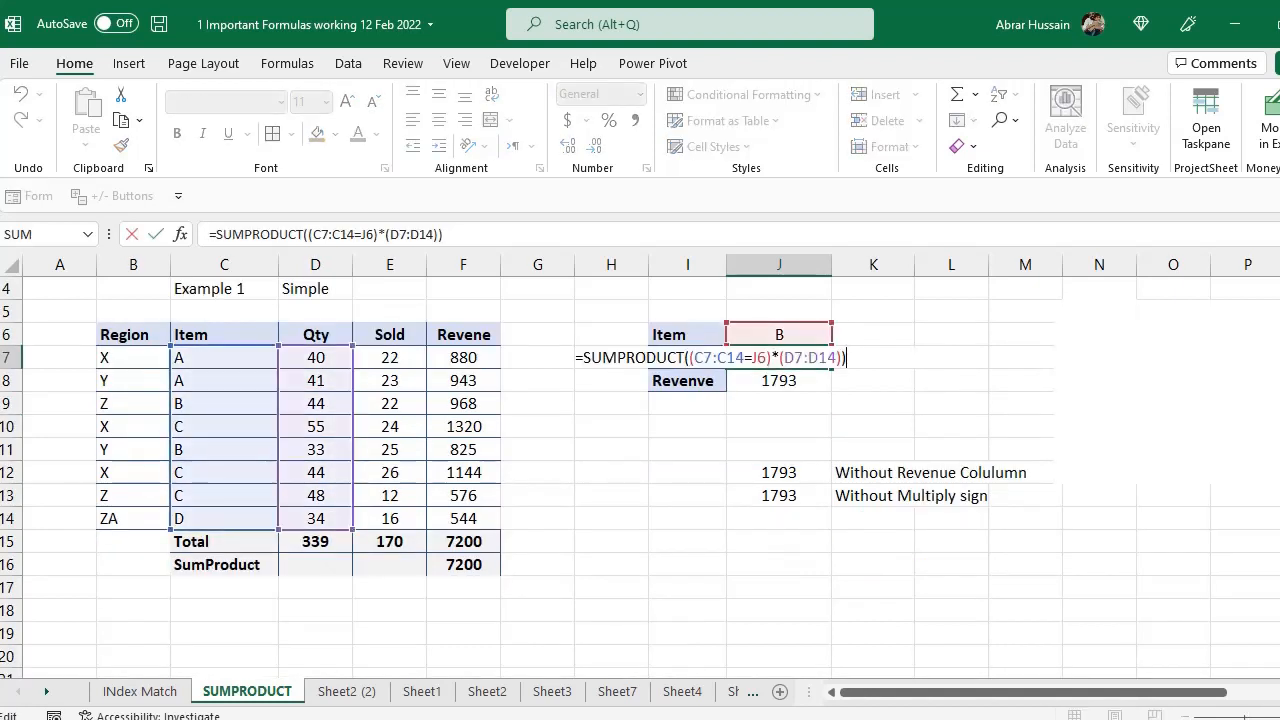
key("Escape")
- Clear the Qty formula in J7 and start a new one there with =SUMPRODUCT((
key("Delete")
type("=")
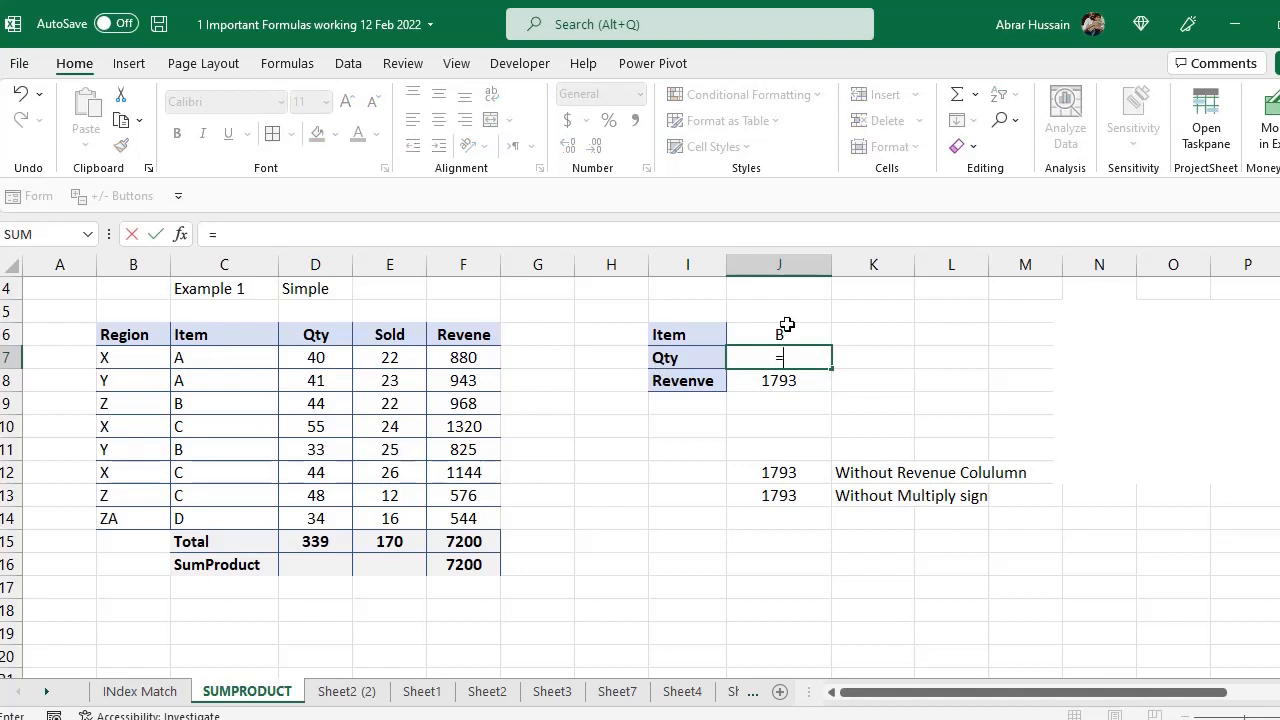
type("SUMPR")
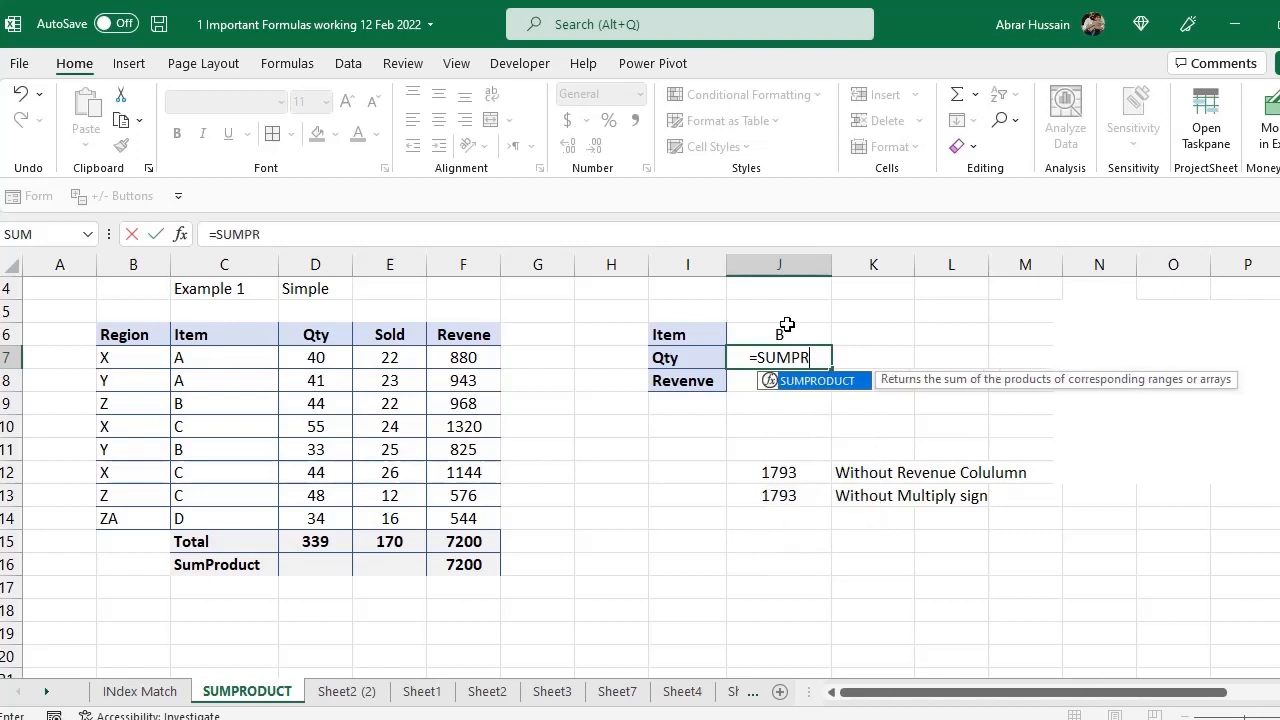
type("ODUCT(")
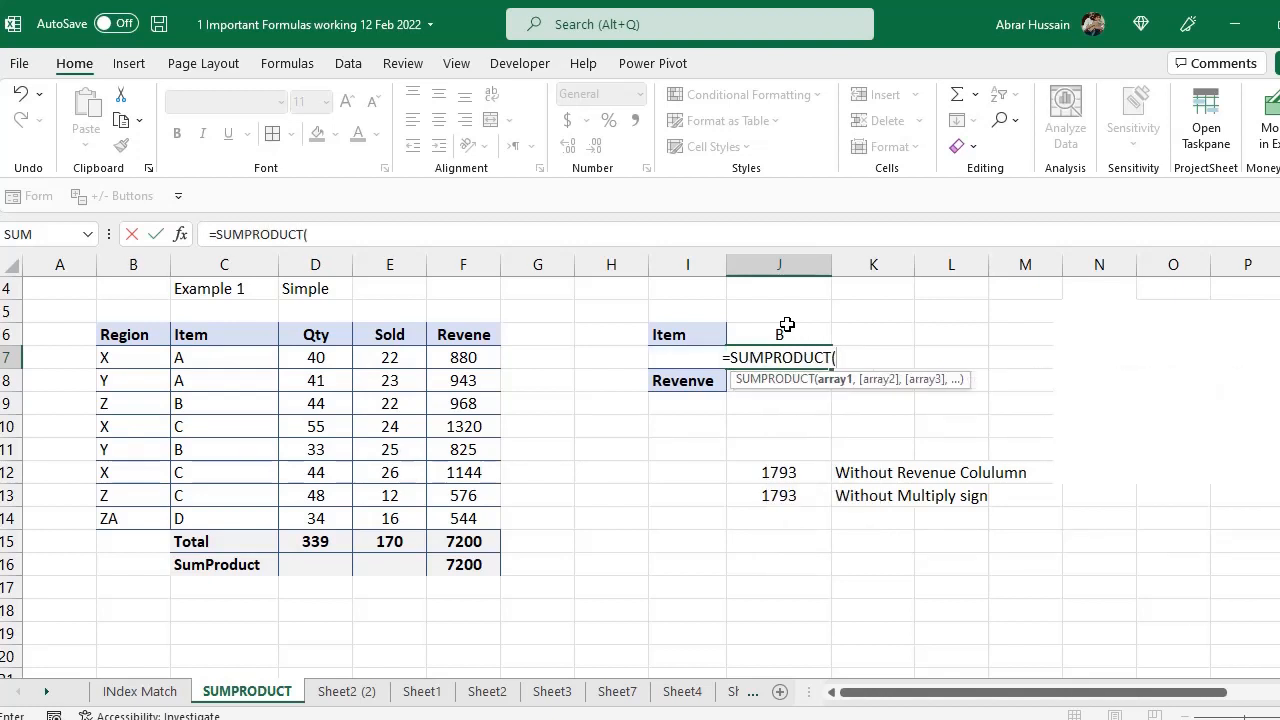
type("(")
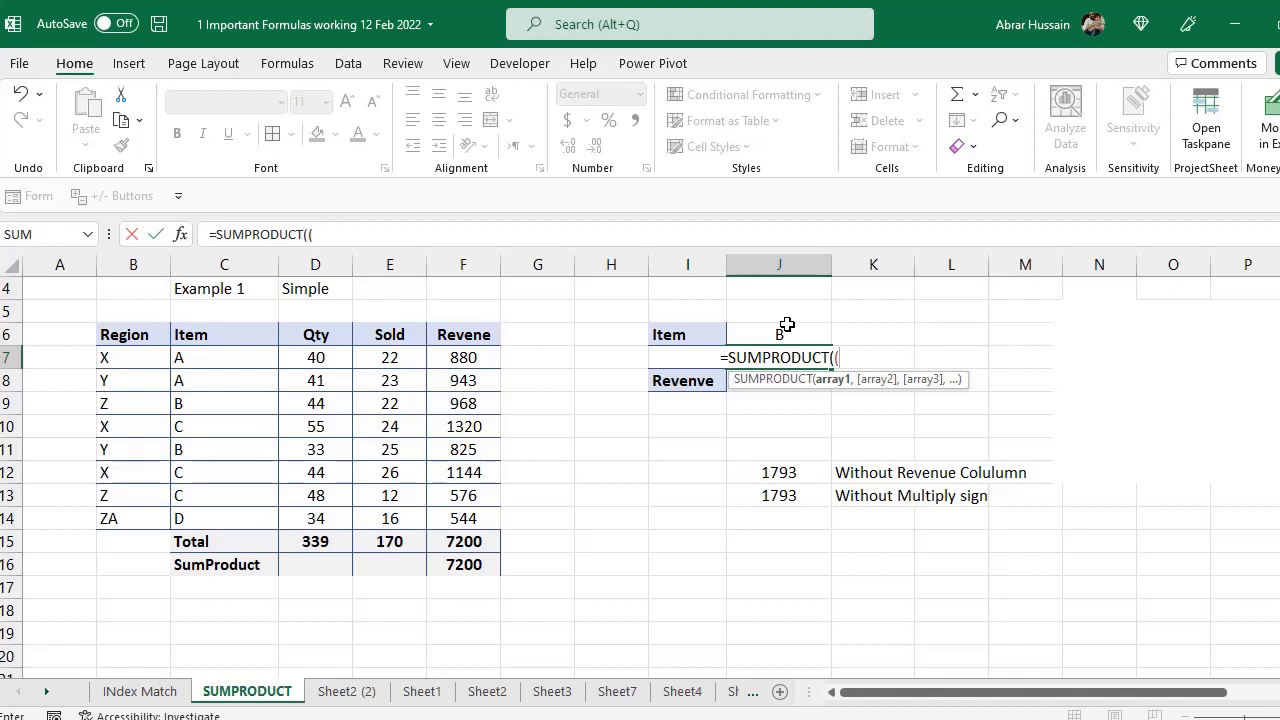
left_click(826, 357)
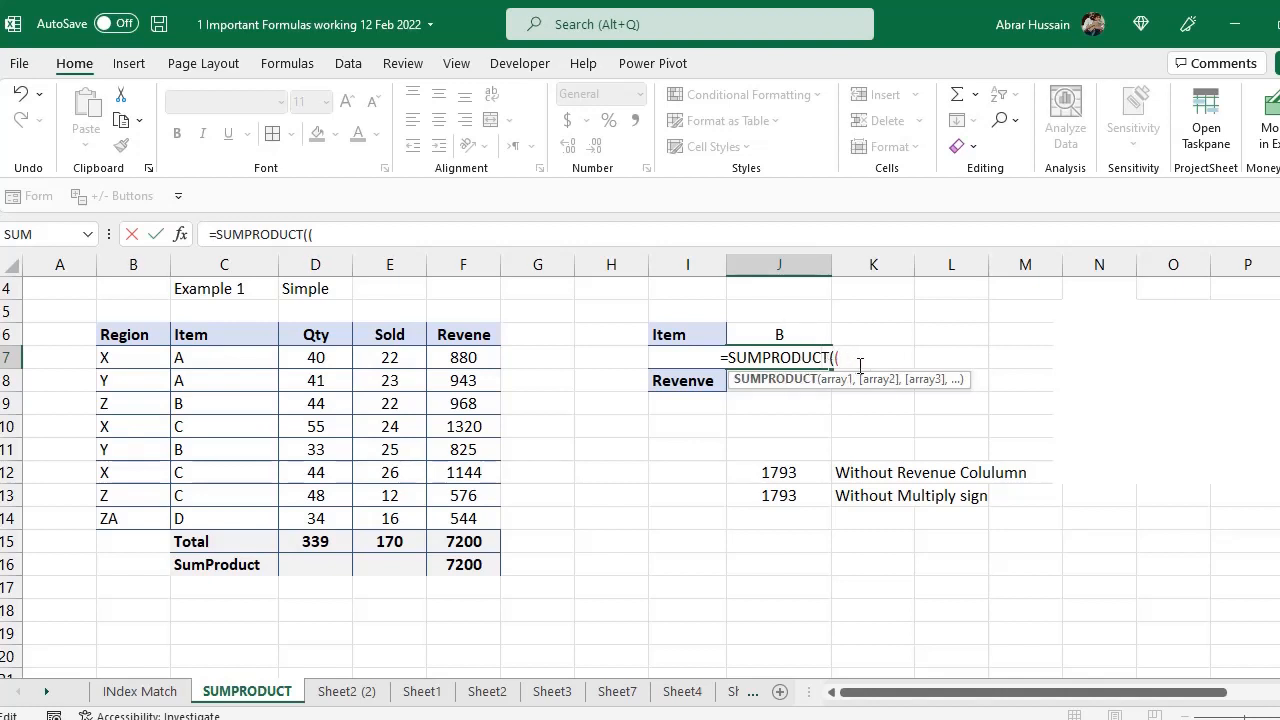
left_click(843, 352)
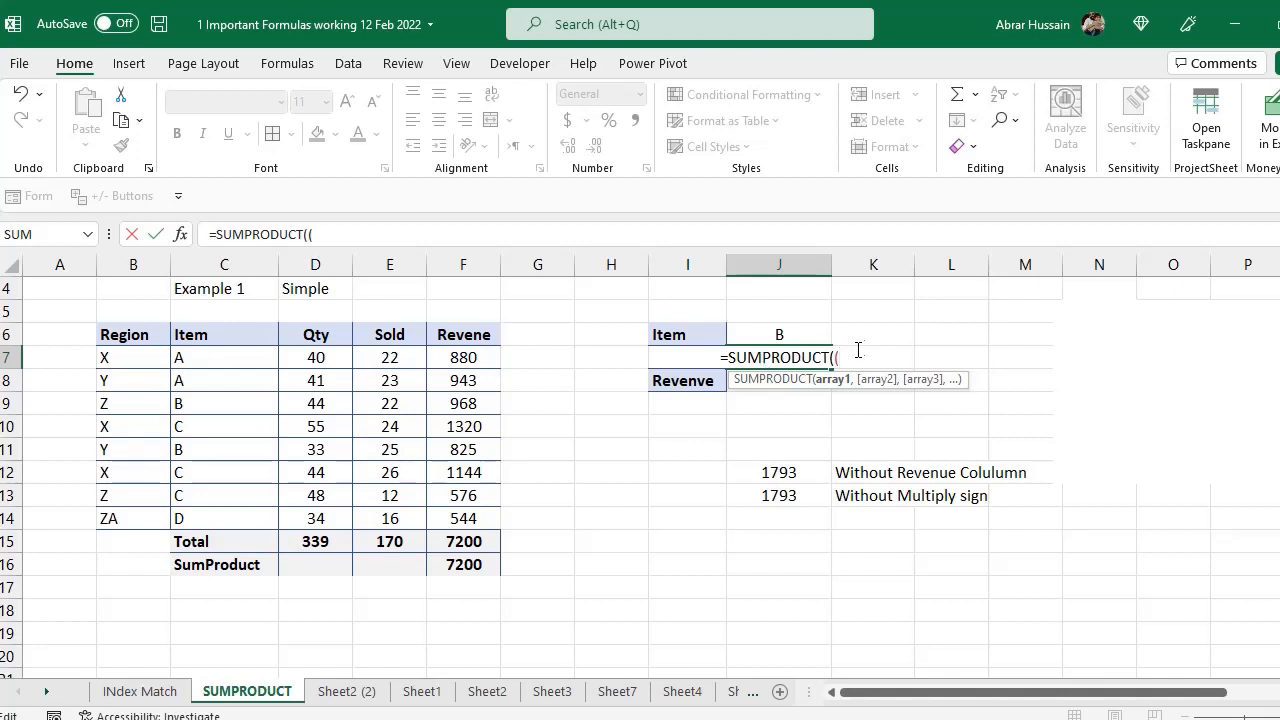
- Add the condition C7:C14=J6 to the J7 formula, close its parenthesis, and open a second factor with *(
left_click(193, 358)
left_click_drag(193, 358, 193, 518)
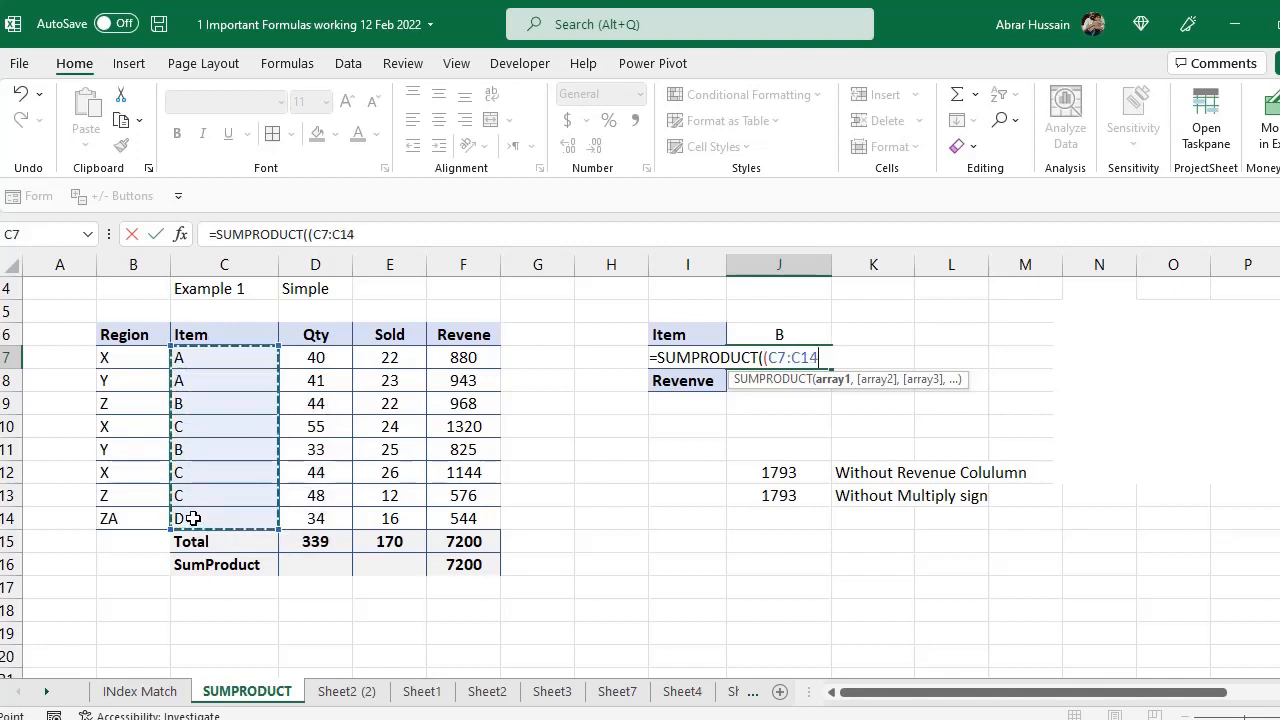
type("=")
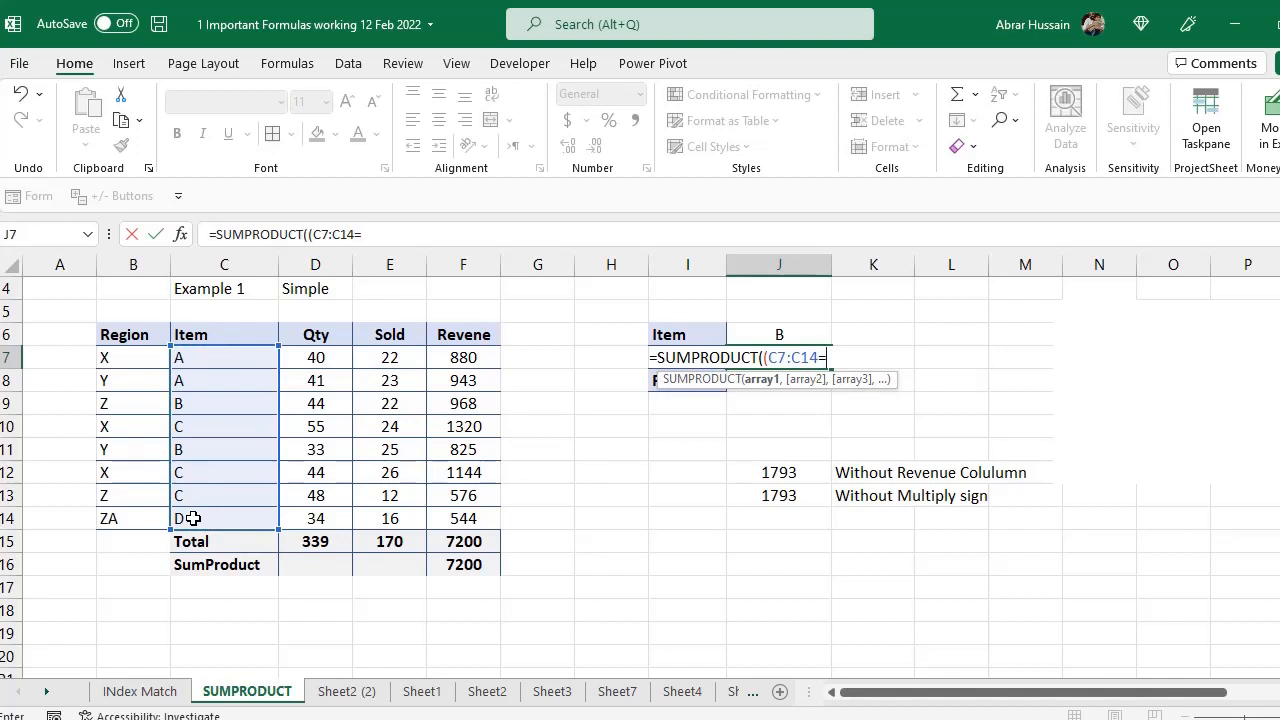
left_click(792, 330)
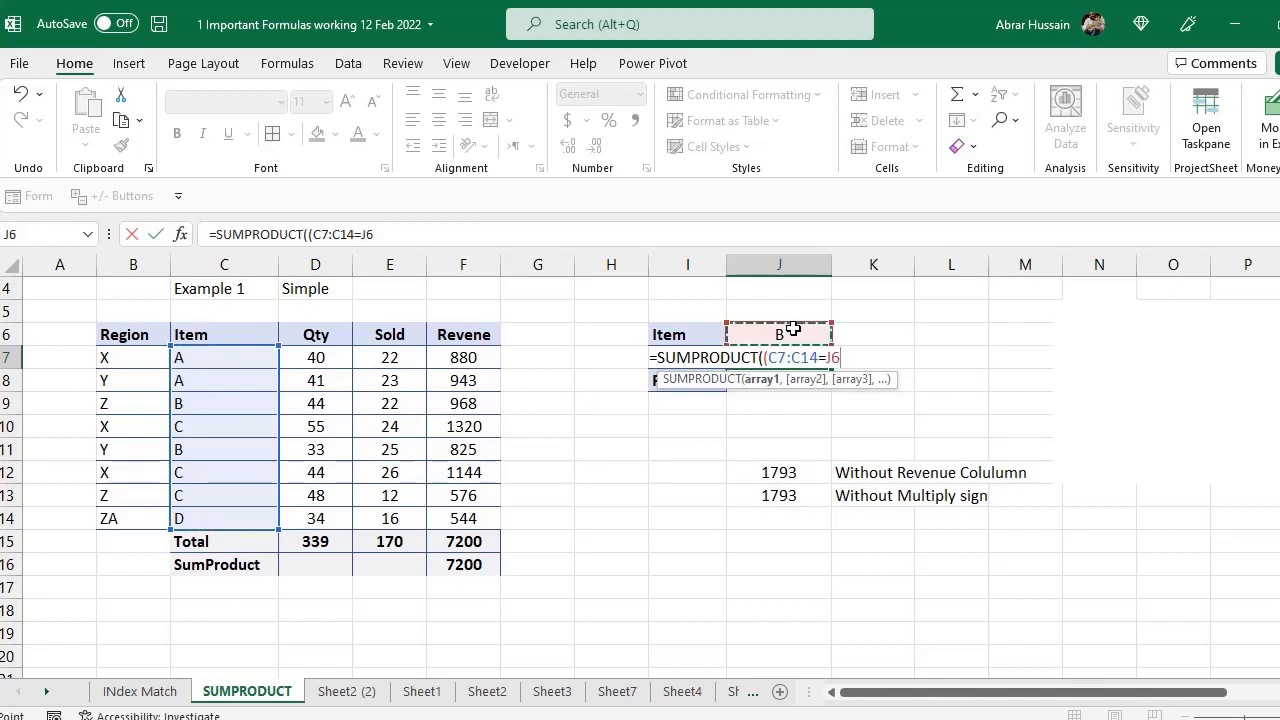
type(")*(")
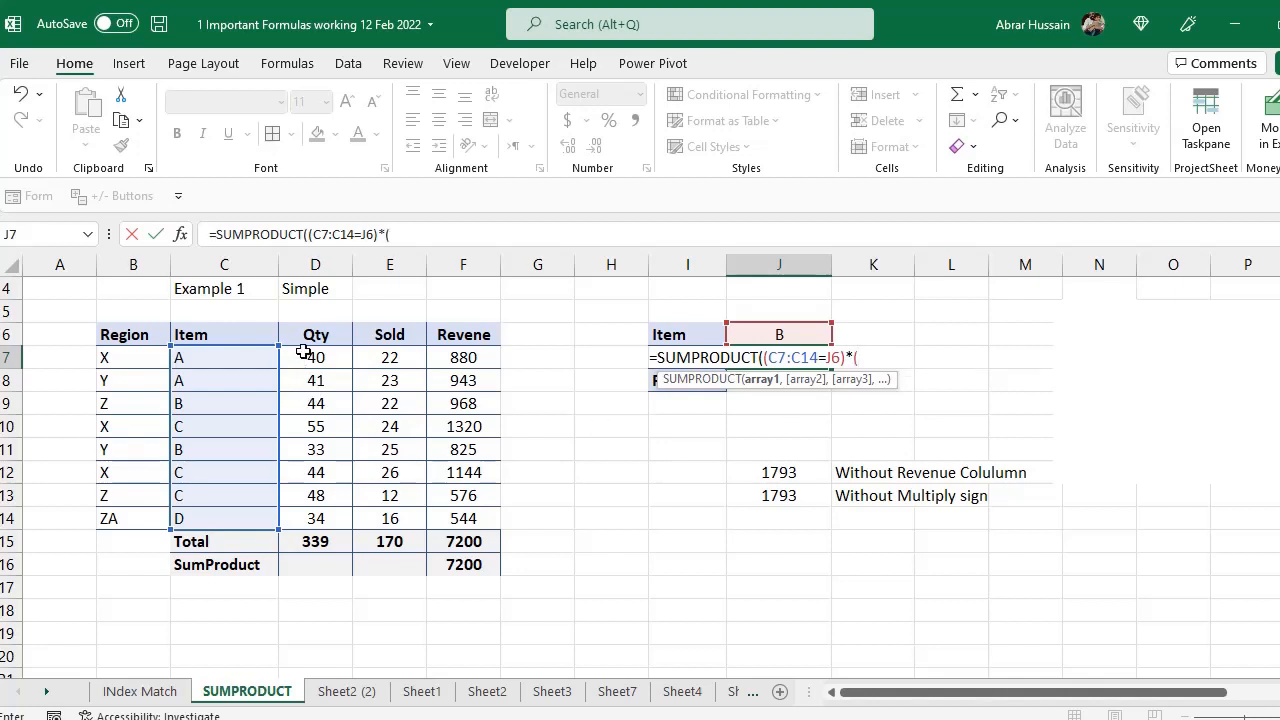
- Complete the J7 formula with the Qty range as =SUMPRODUCT((C7:C14=J6)*(D7:D14))
left_click_drag(300, 352, 312, 515)
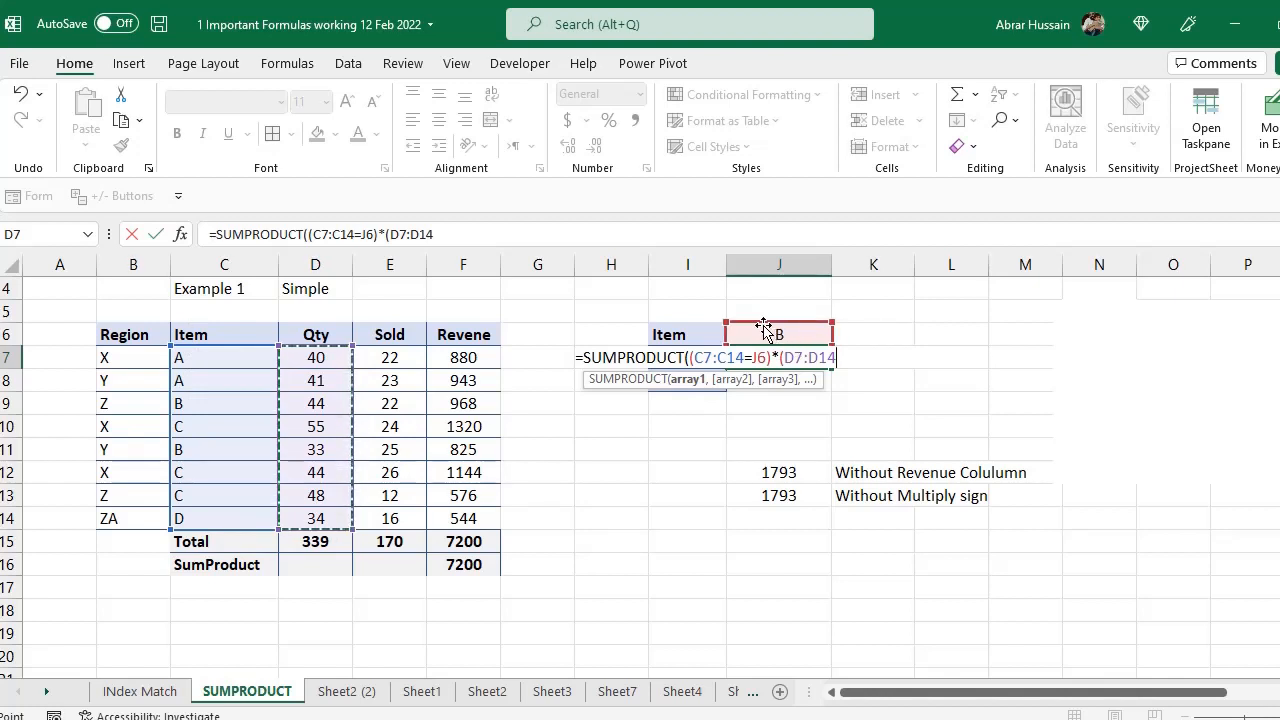
left_click_drag(747, 359, 807, 358)
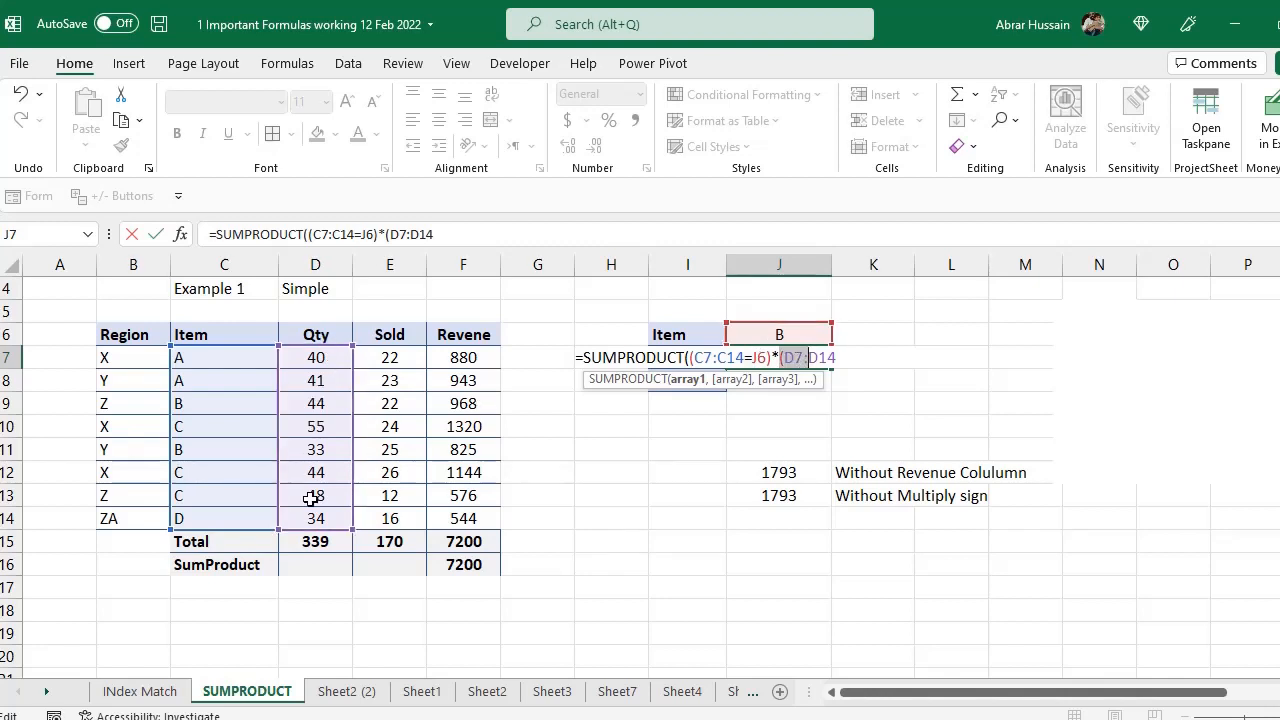
left_click(837, 357)
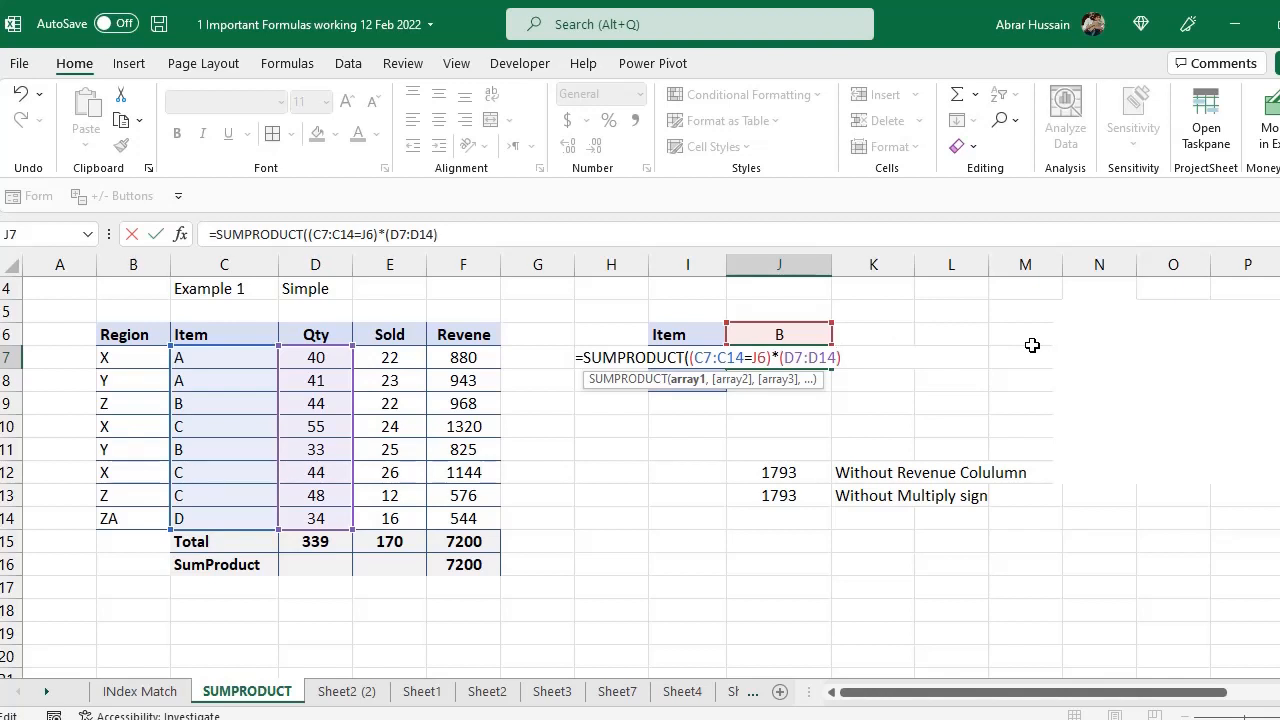
type(")")
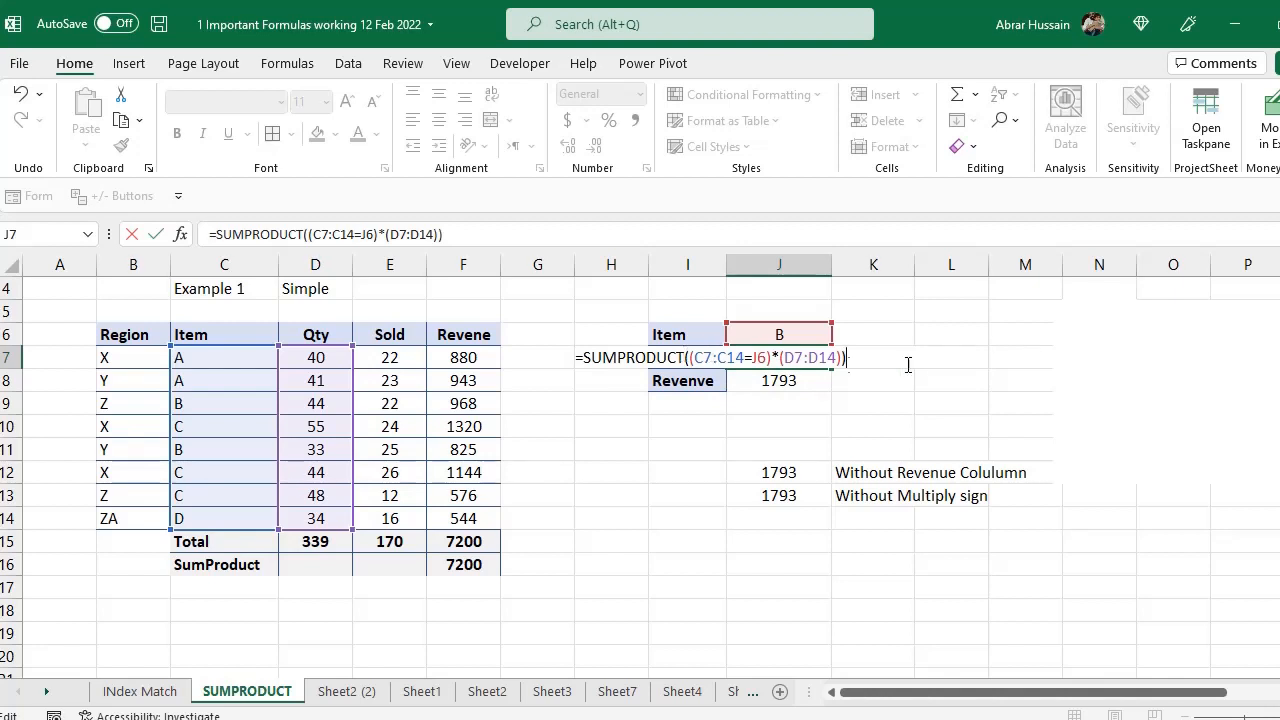
key("Return")
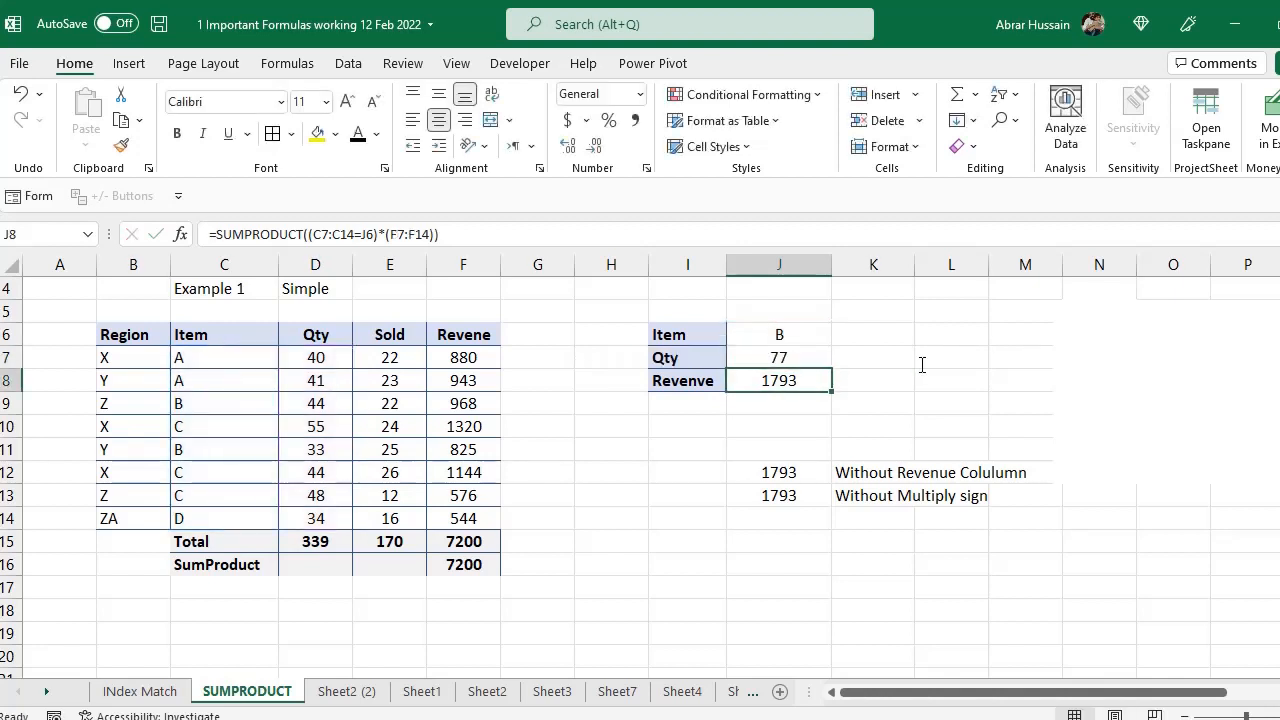
- Clear the formula from the Revenue result cell J8 and return to the Qty result in J7
key("Up")
key("Down")
key("Delete")
key("Up")
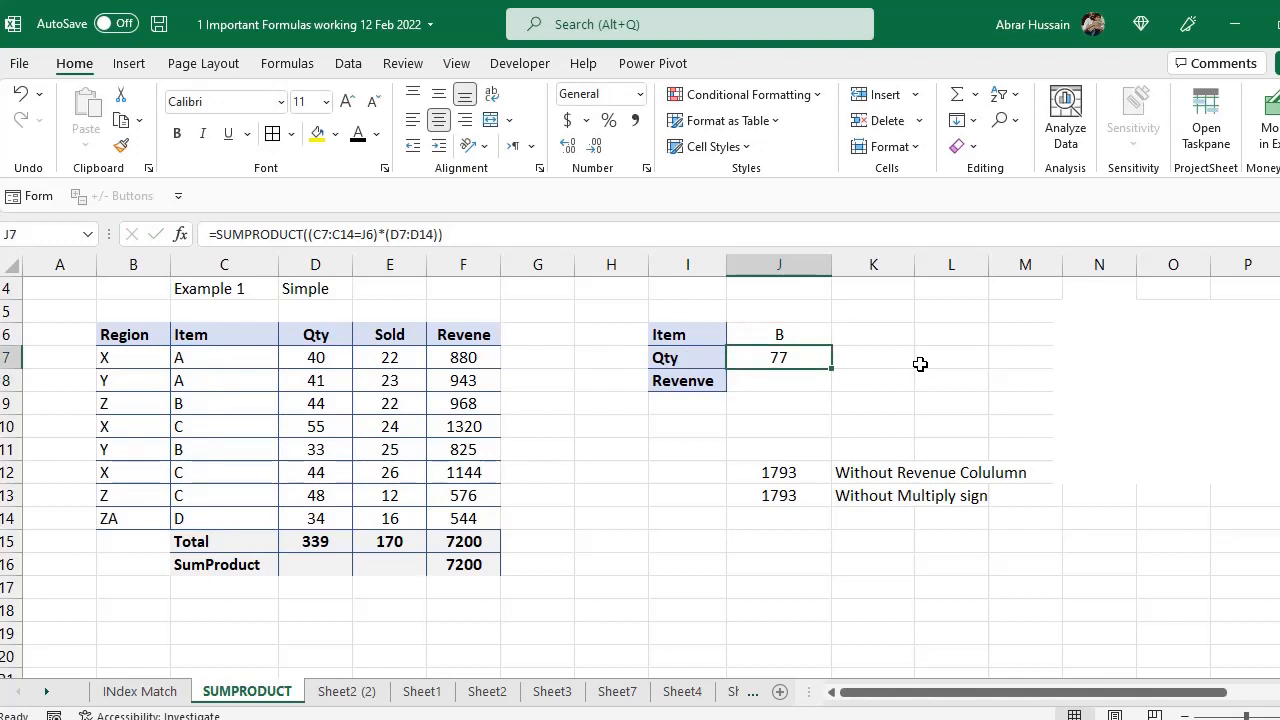
- Check the Qty result by selecting both item B entries with their quantities, D9 and D11, and reading their sum
left_click(795, 335)
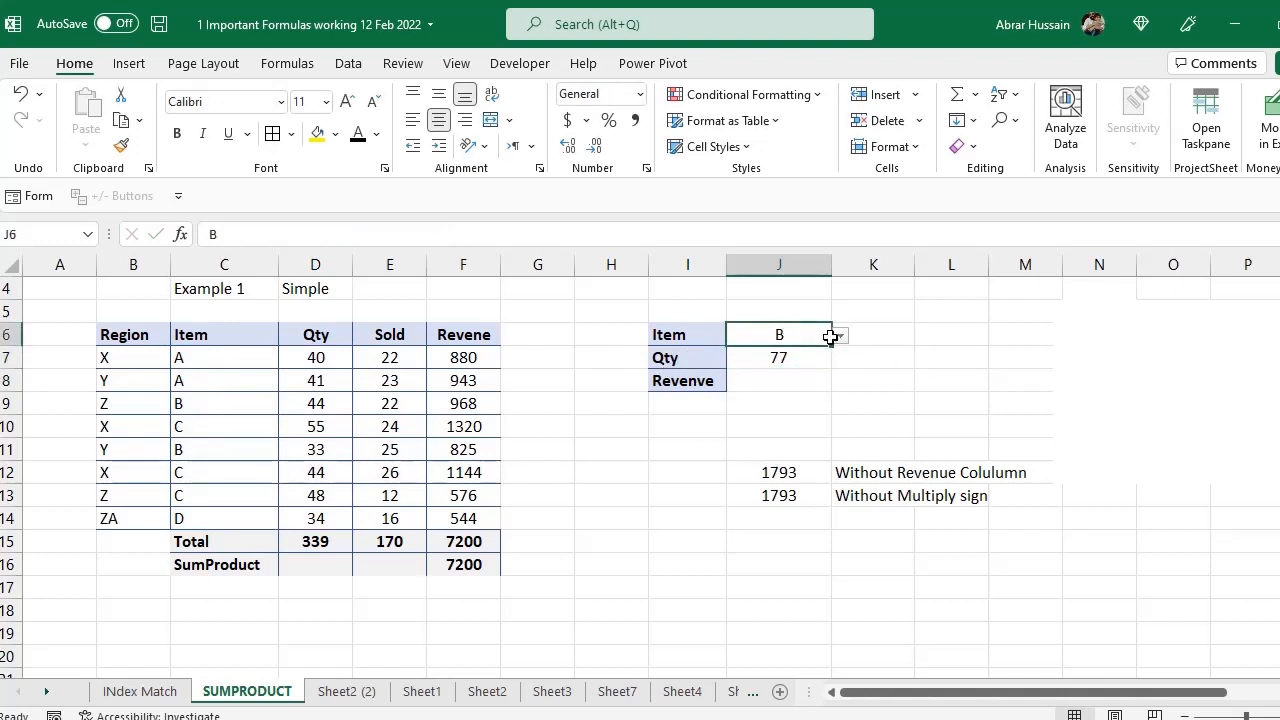
left_click(194, 401)
left_click(187, 449, "ctrl")
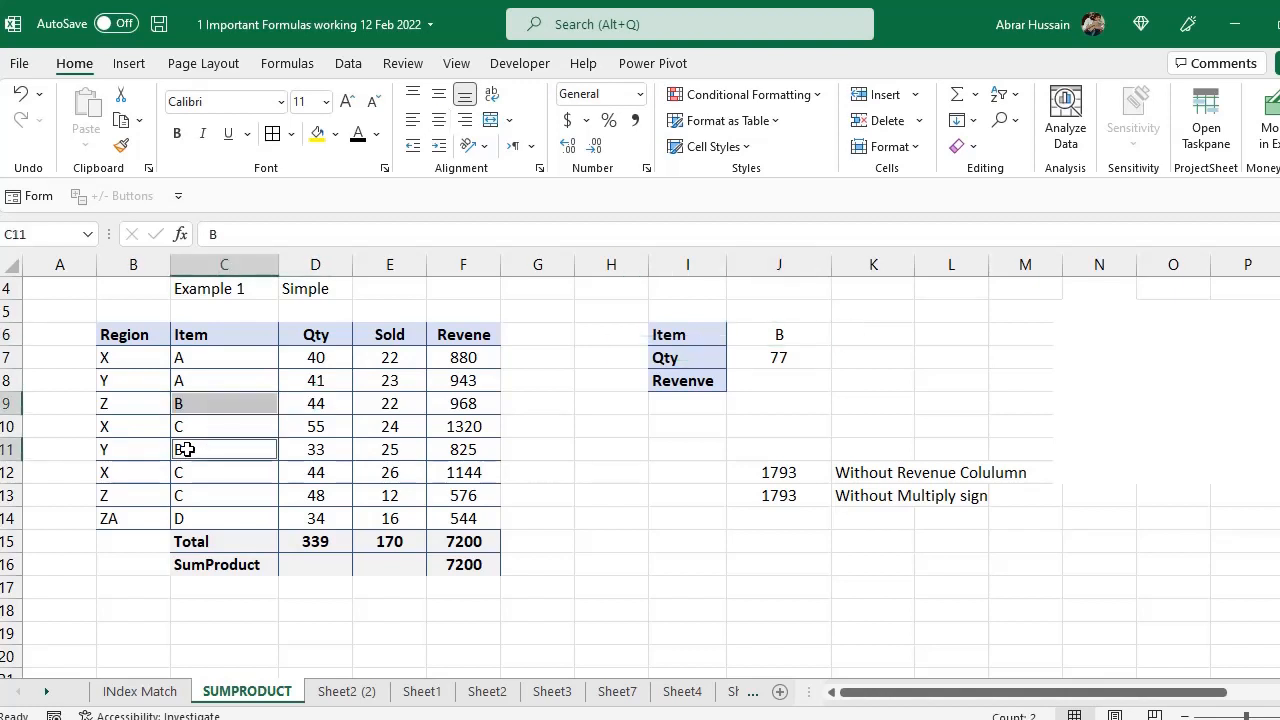
left_click(329, 403, "ctrl")
left_click(312, 451, "ctrl")
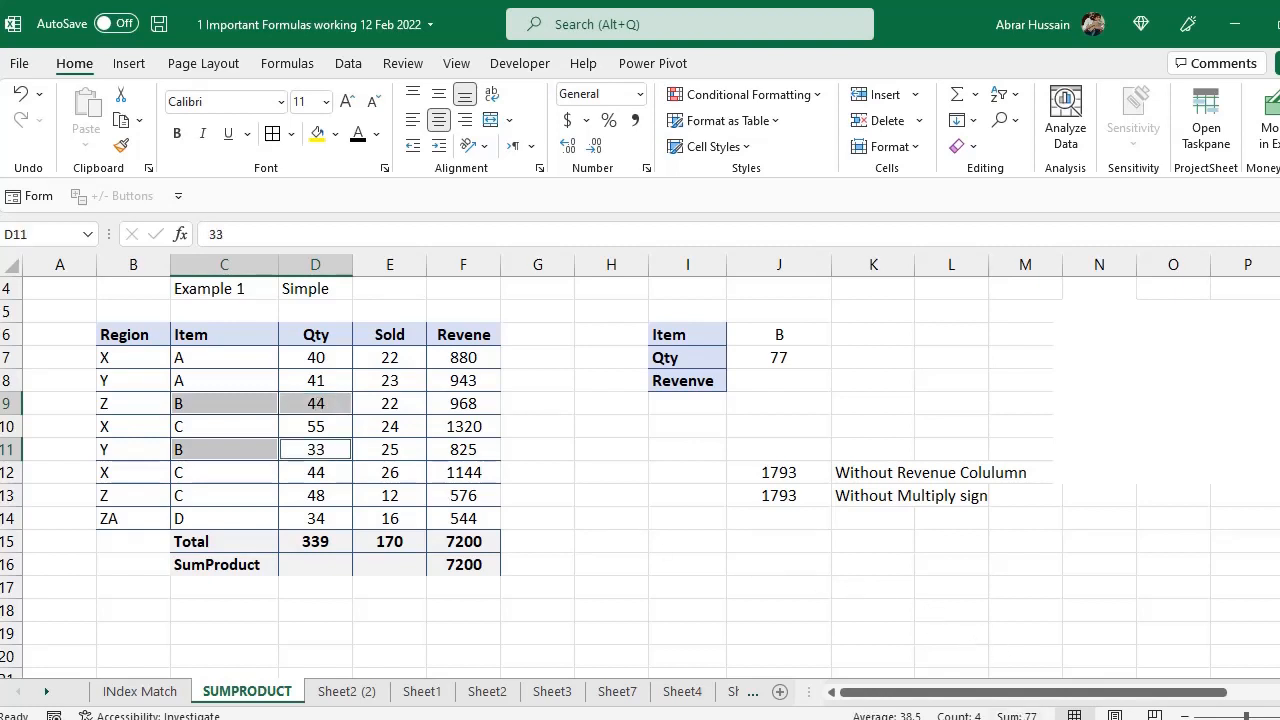
left_click(1028, 718)
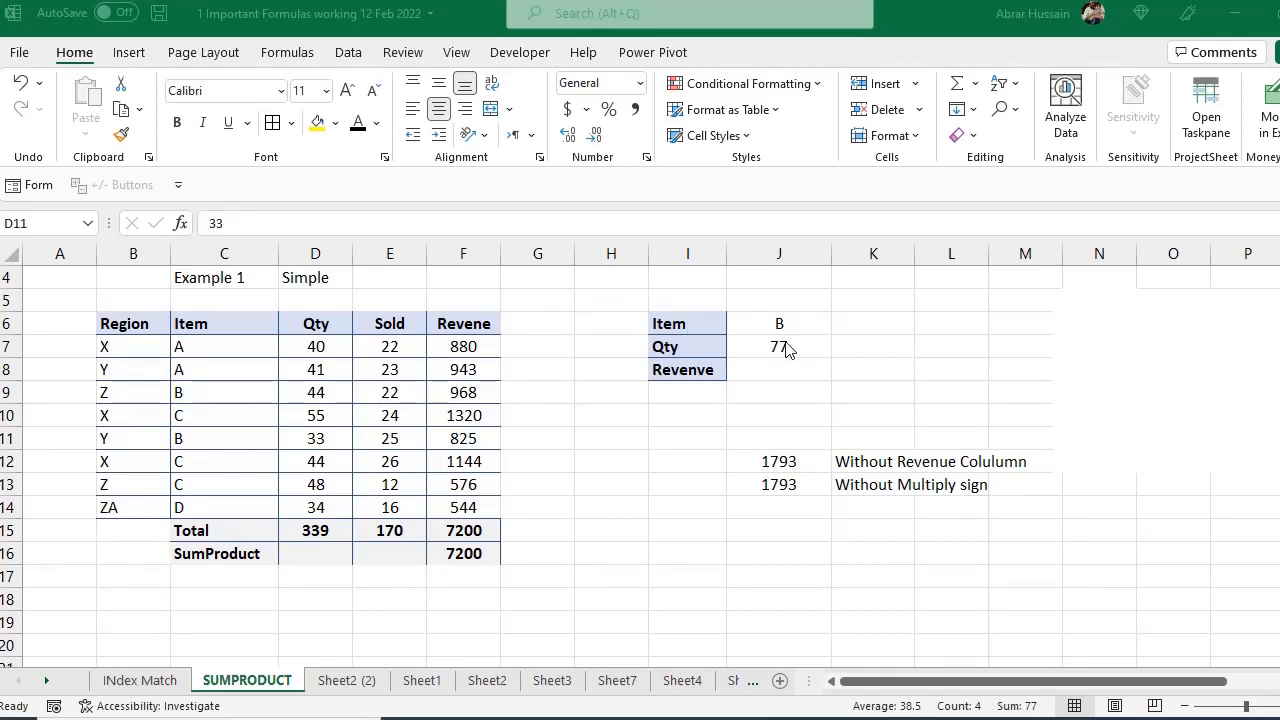
left_click(226, 416)
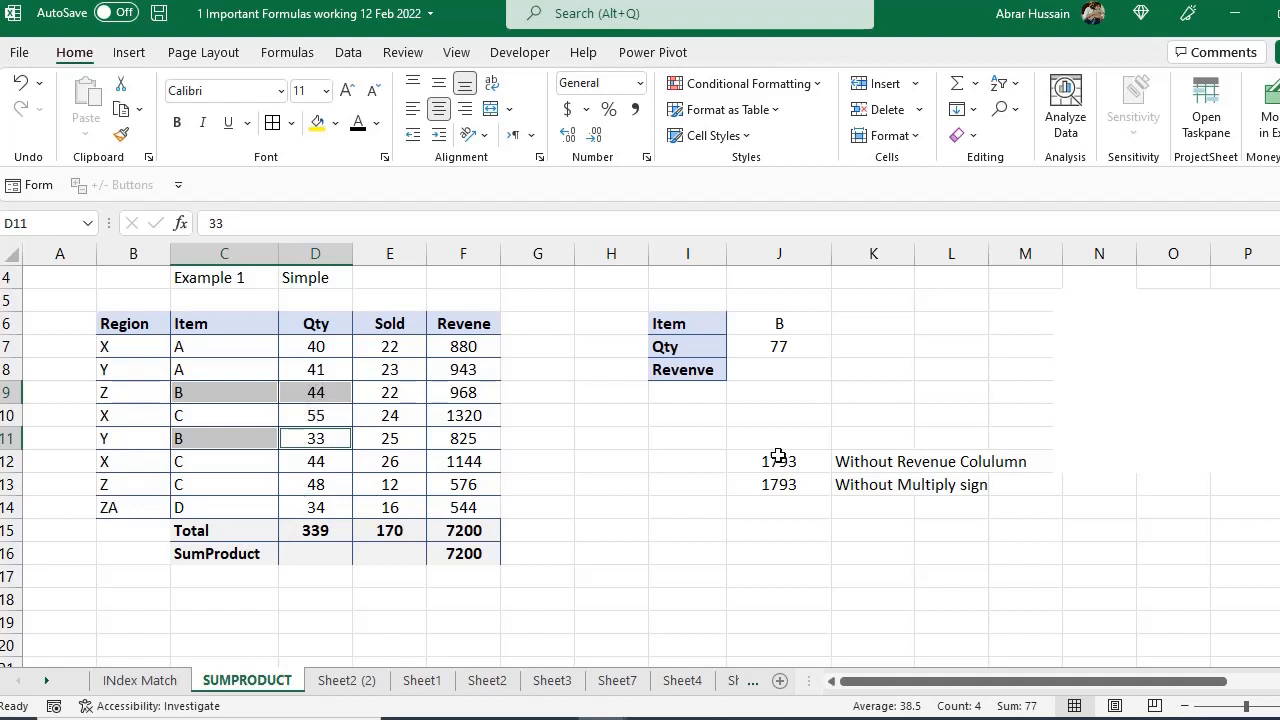
- Review the J7 formula piece by piece: the SUM part of the function name, the equals comparison, and the D7:D14 range
double_click(779, 346)
key("Escape")
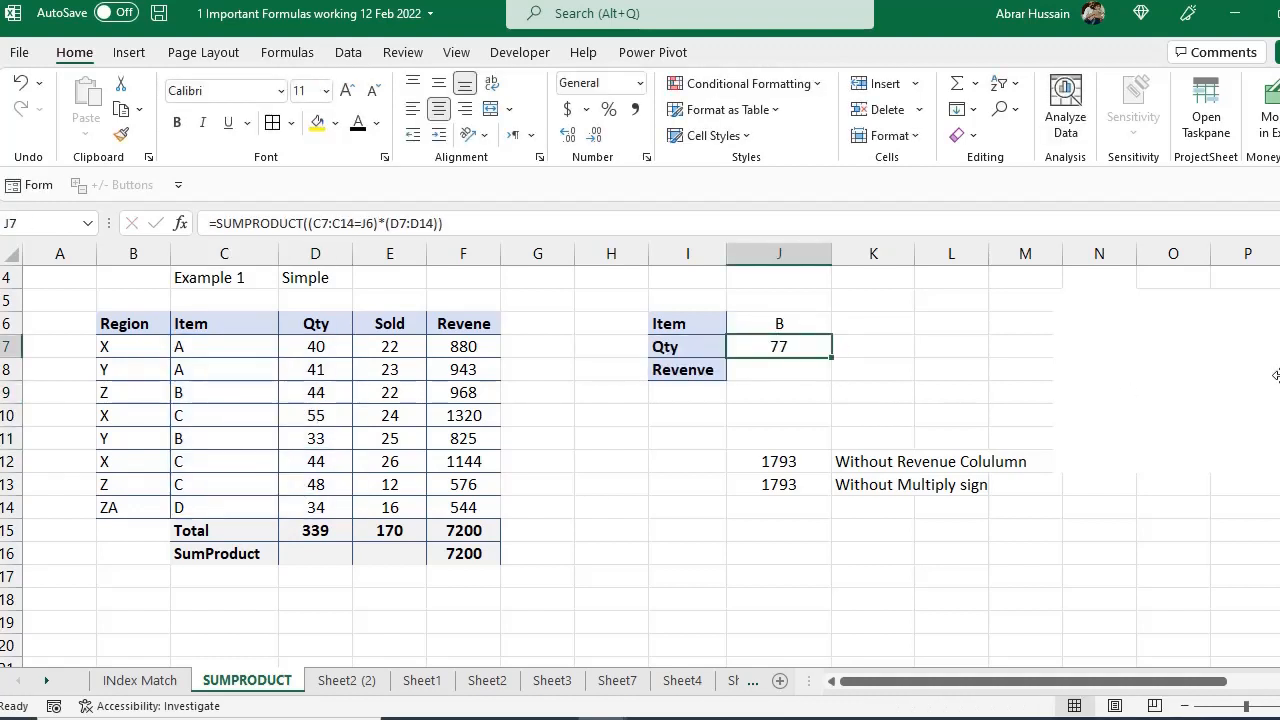
key("F2")
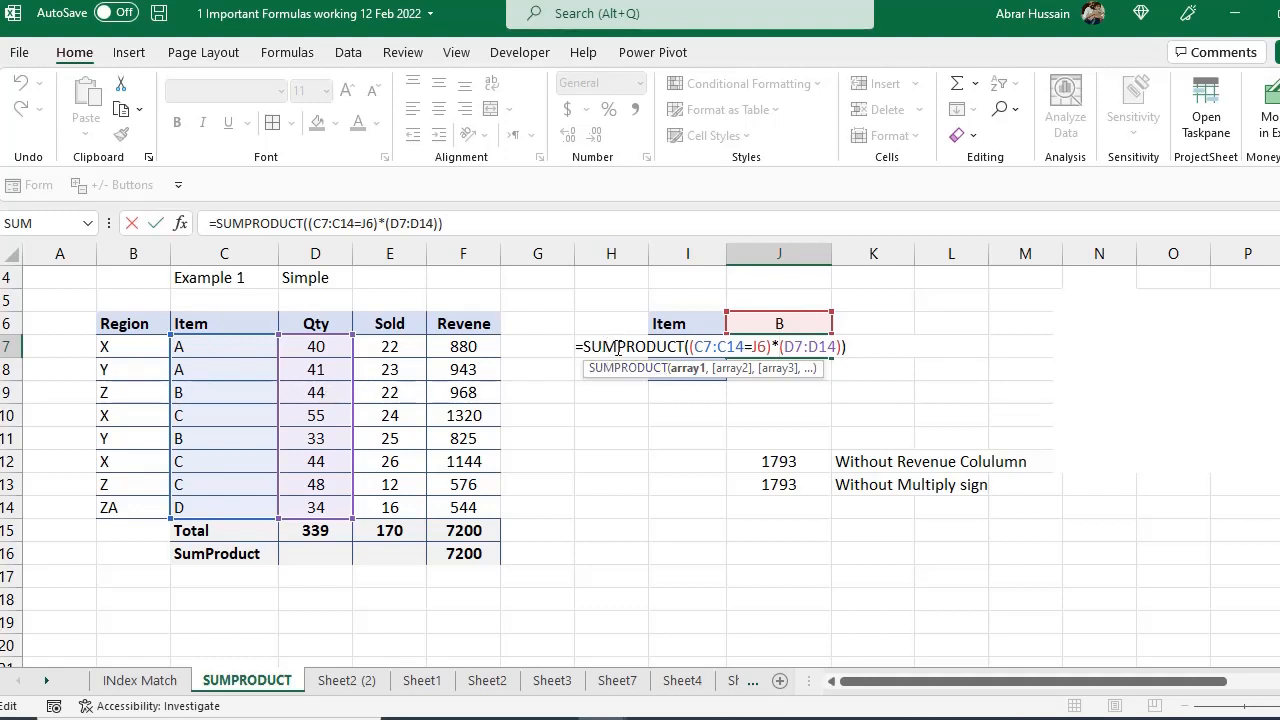
left_click_drag(618, 345, 585, 345)
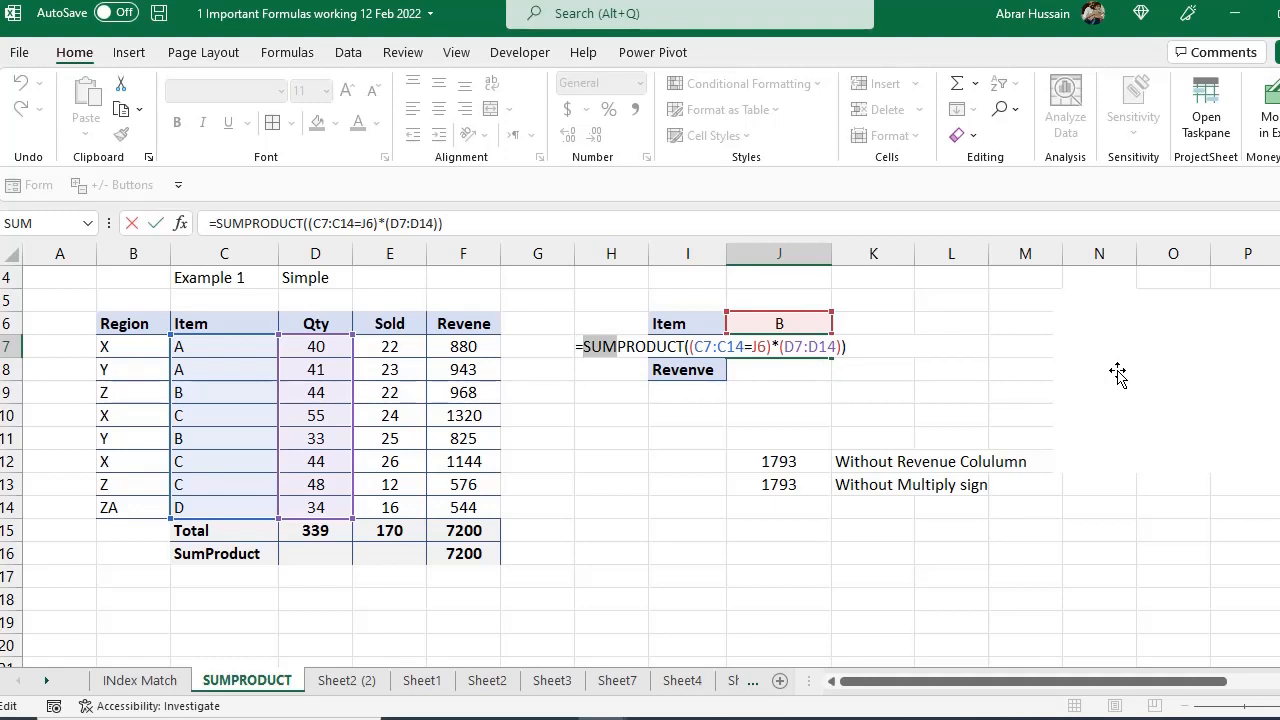
key("Return")
key("Up")
key("F2")
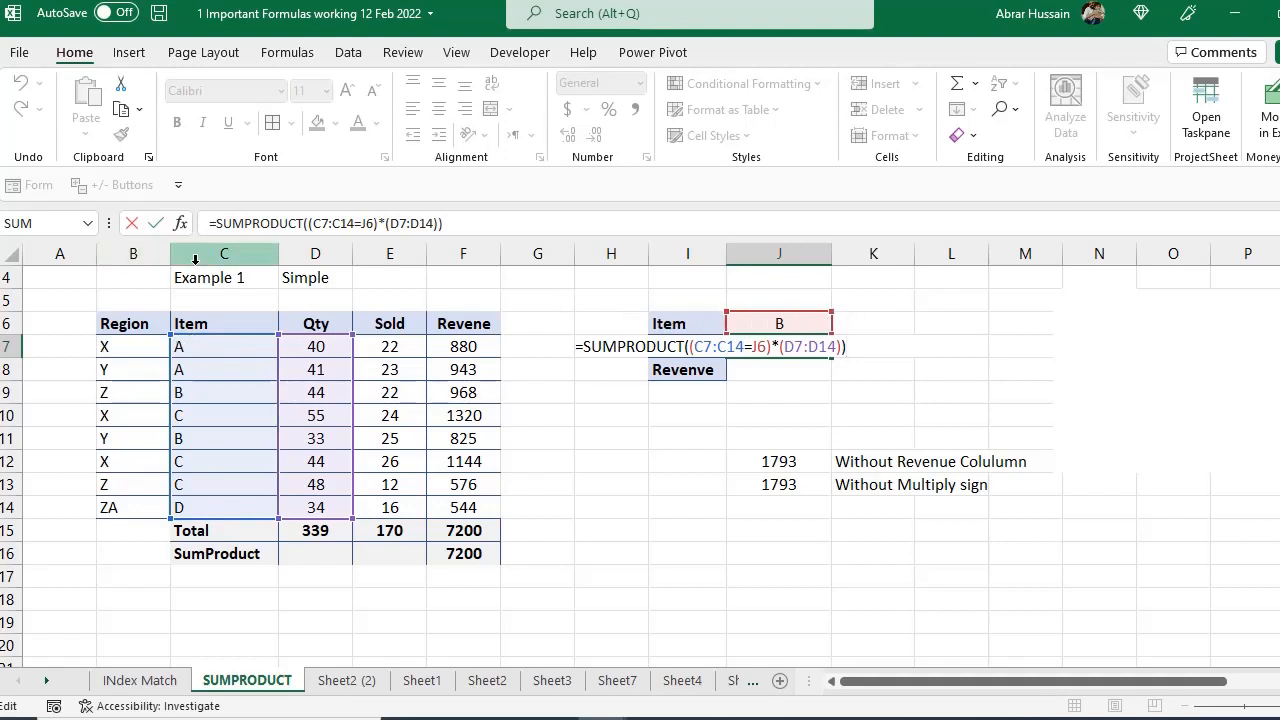
left_click(746, 346)
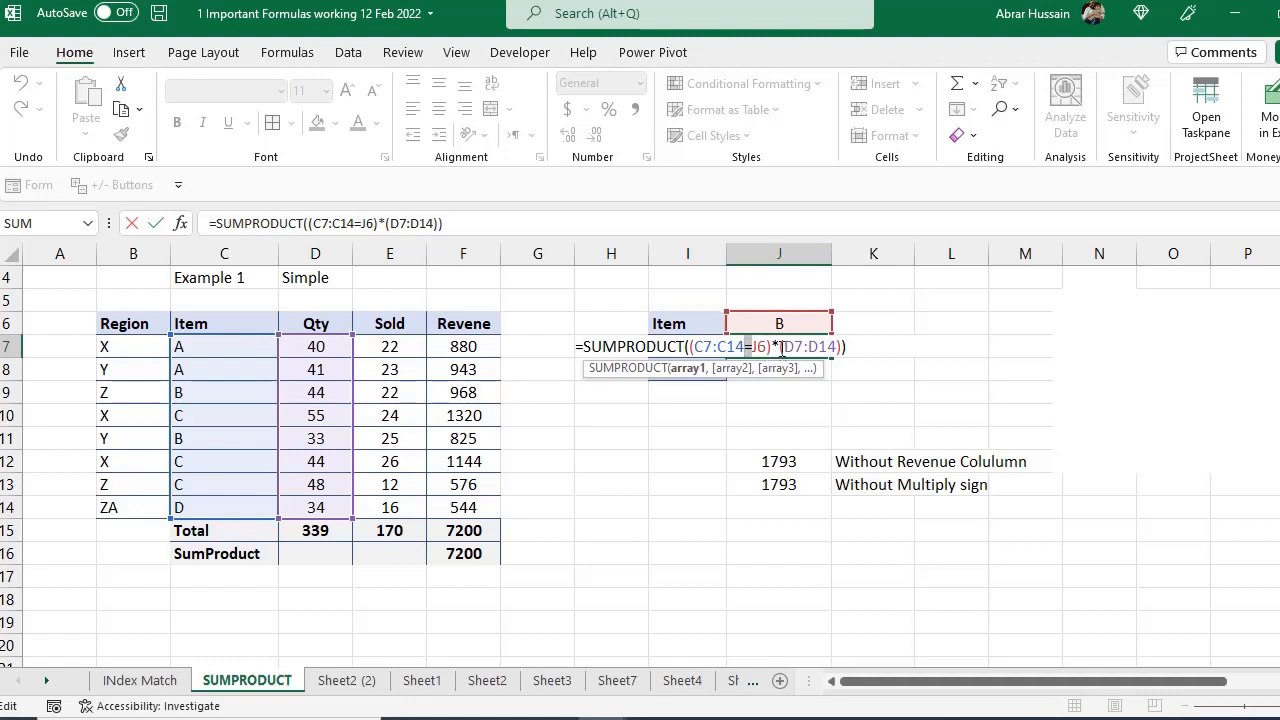
left_click_drag(779, 347, 837, 346)
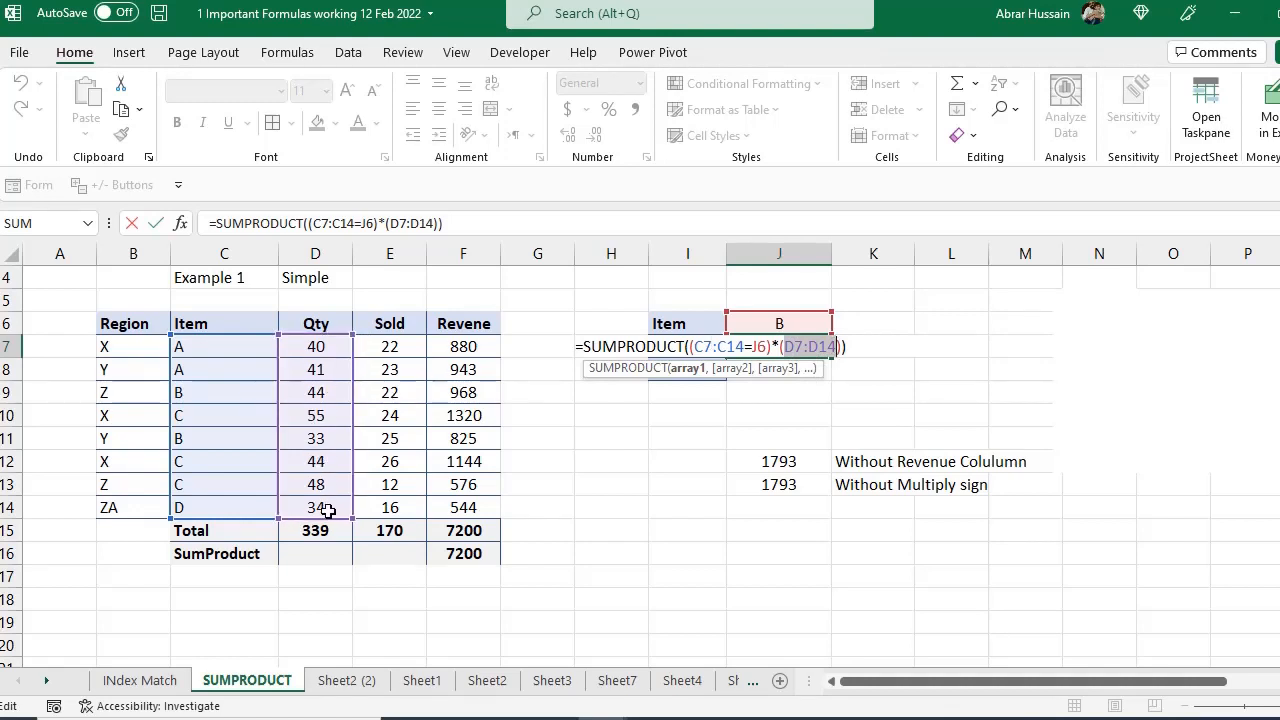
key("Return")
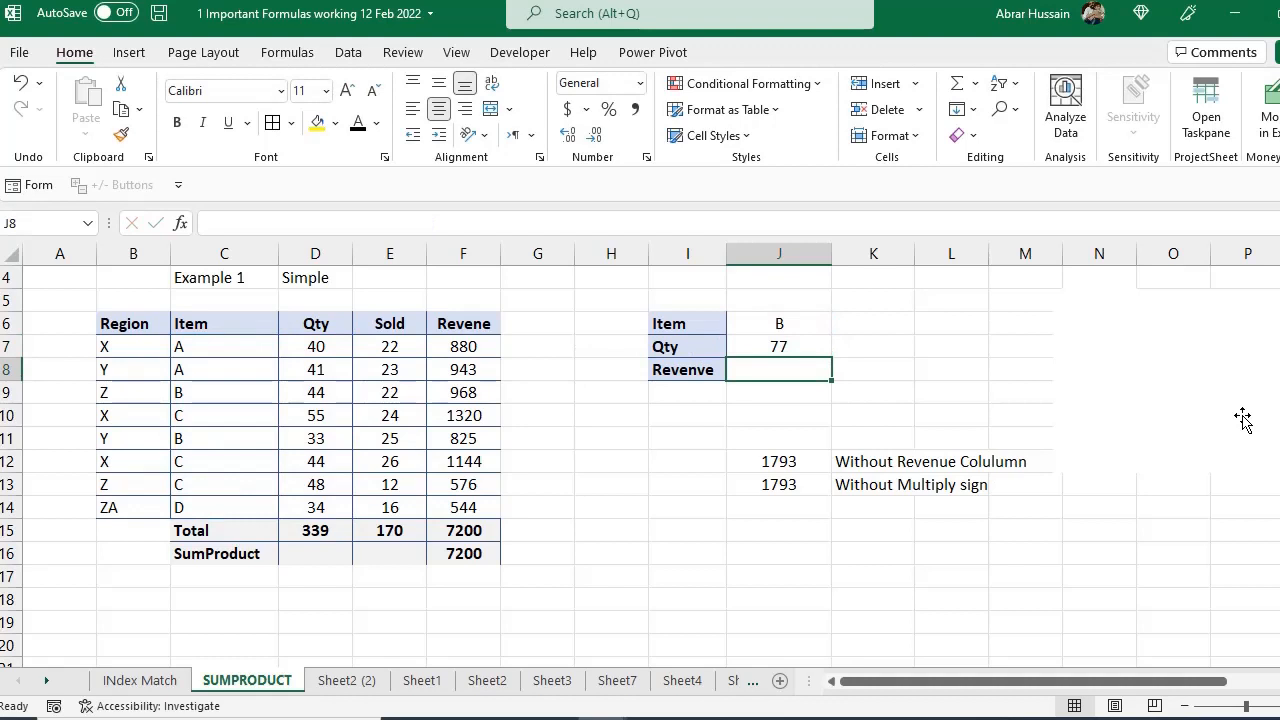
- Start a SUMIFS formula in K7, beside the Qty result, with D7:D14 as the sum range
key("Up")
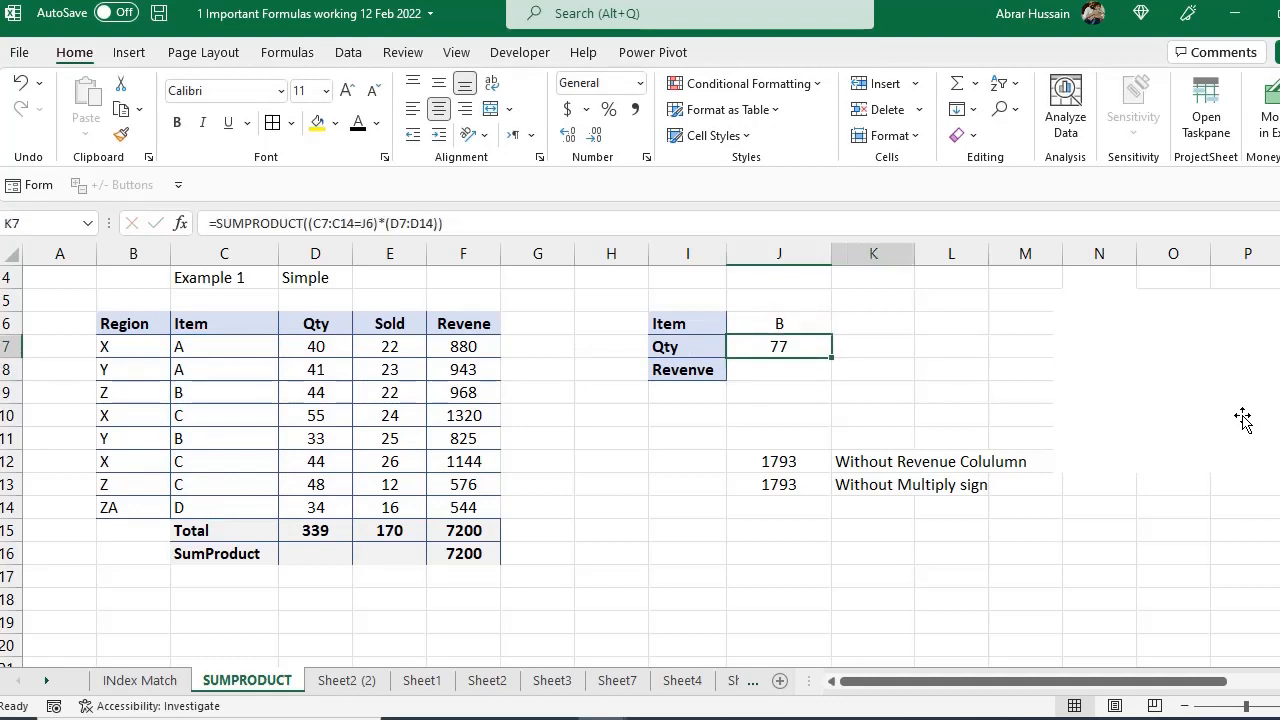
key("Right")
type("=")
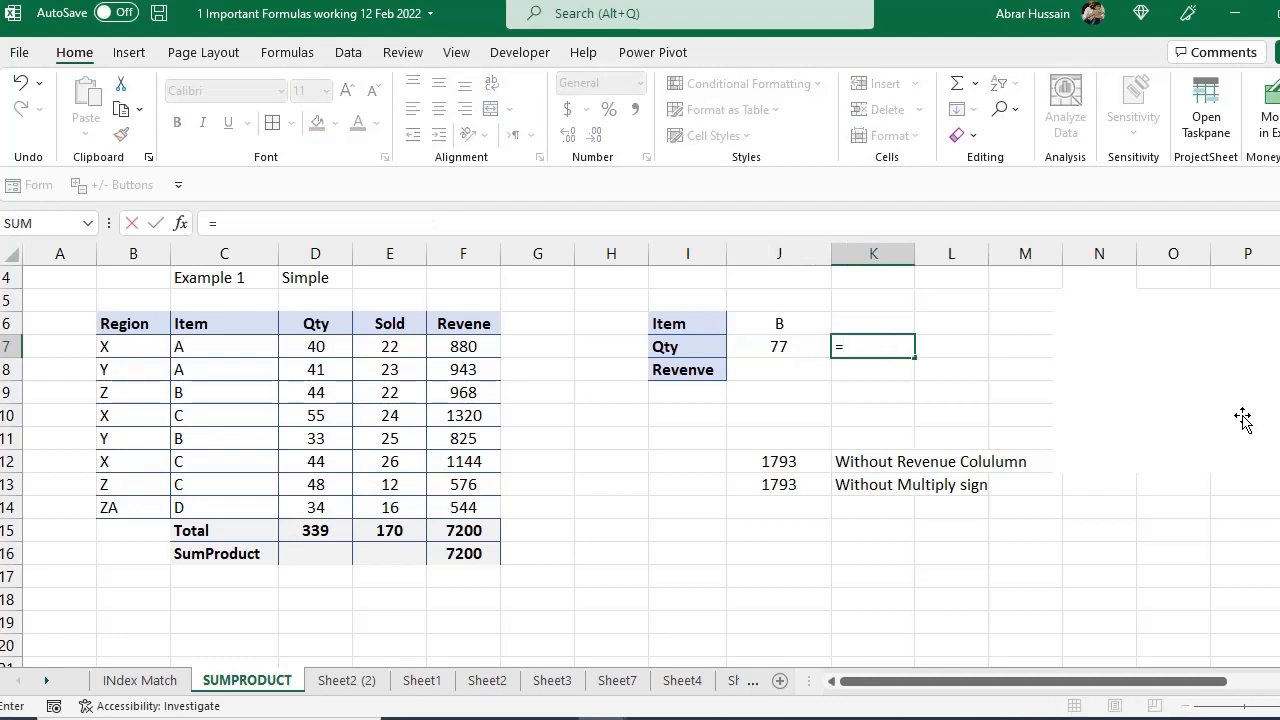
type("SUMIF")
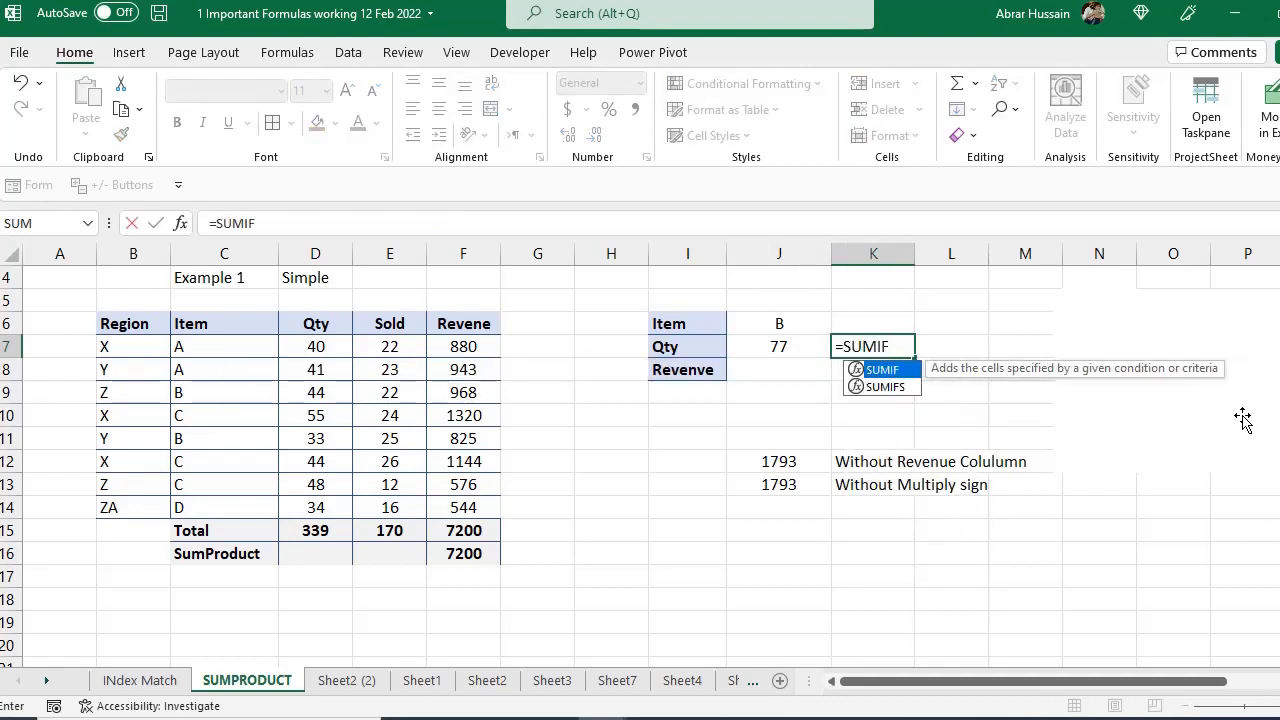
type("S(")
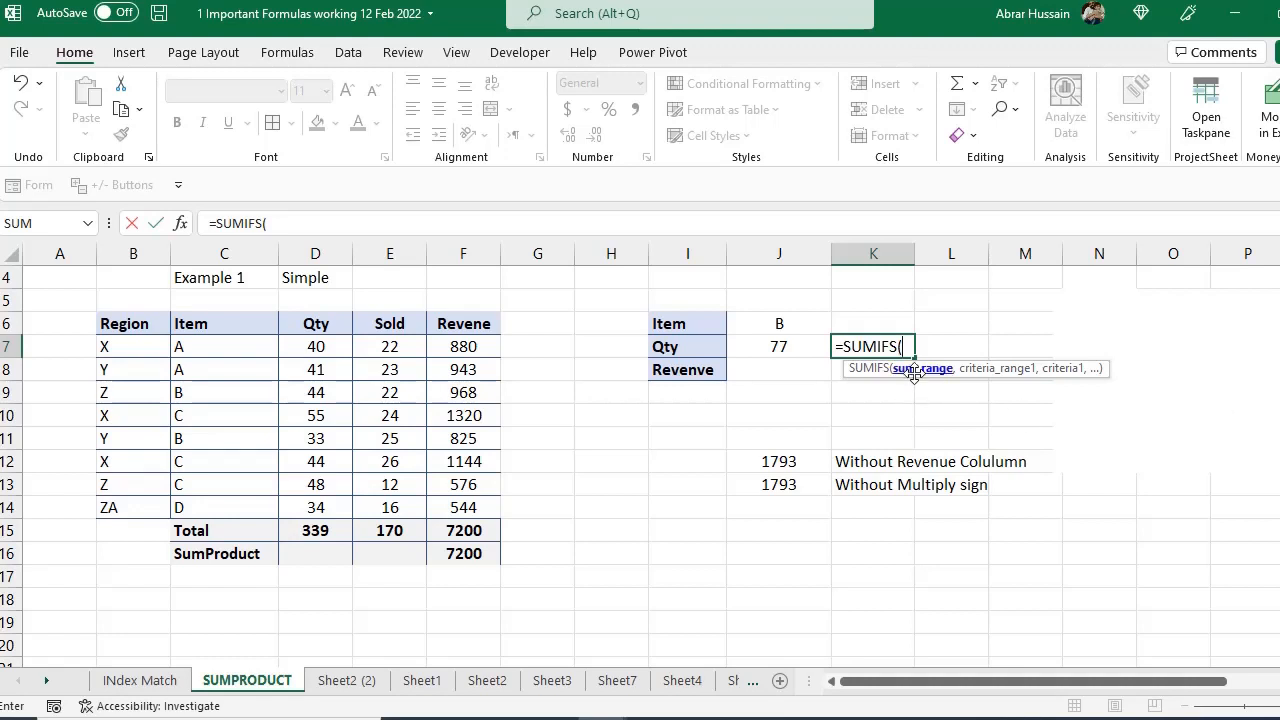
left_click_drag(318, 347, 323, 507)
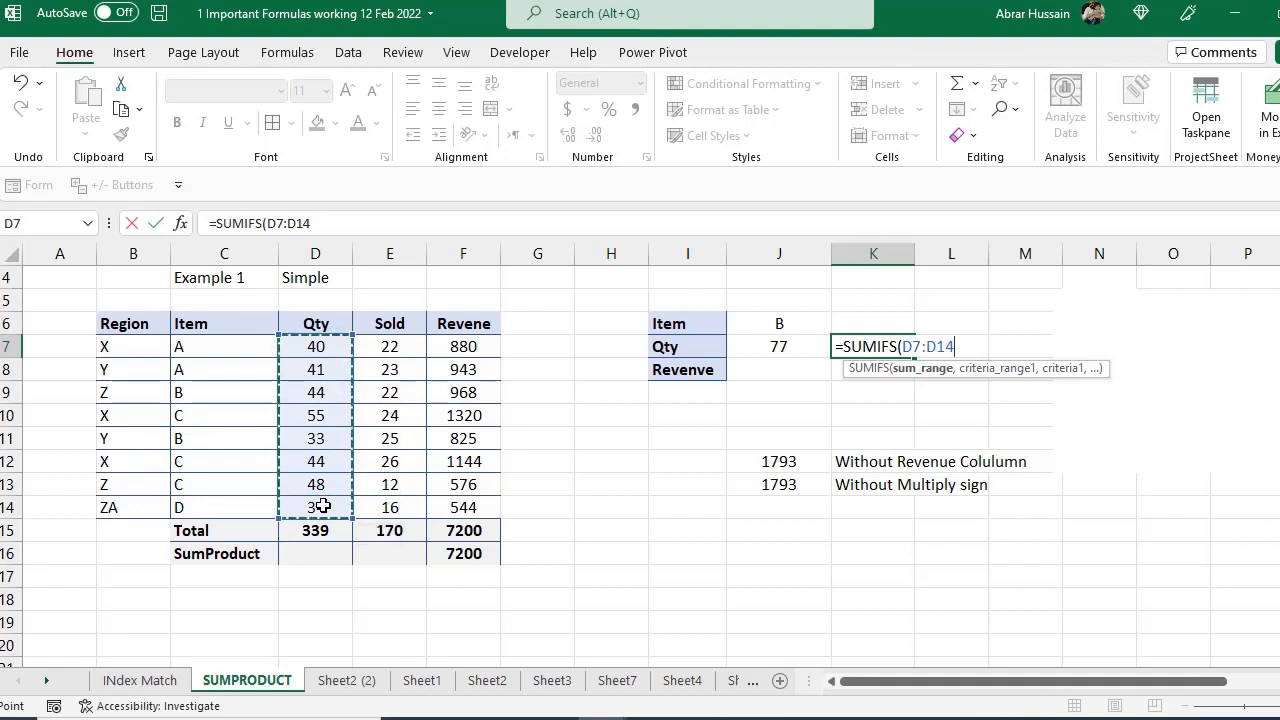
type(",")
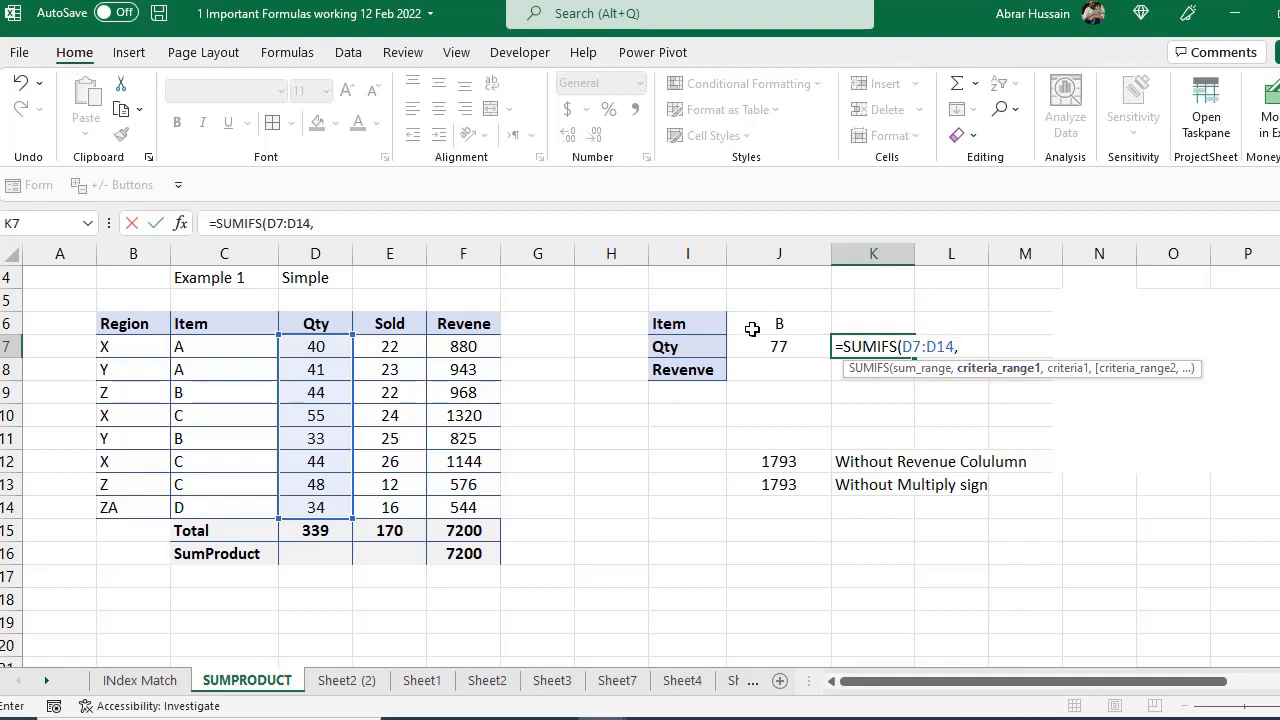
- Complete the K7 formula as =SUMIFS(D7:D14,C7:C14,J6) and reopen it for a check
left_click(209, 345)
left_click_drag(209, 345, 197, 507)
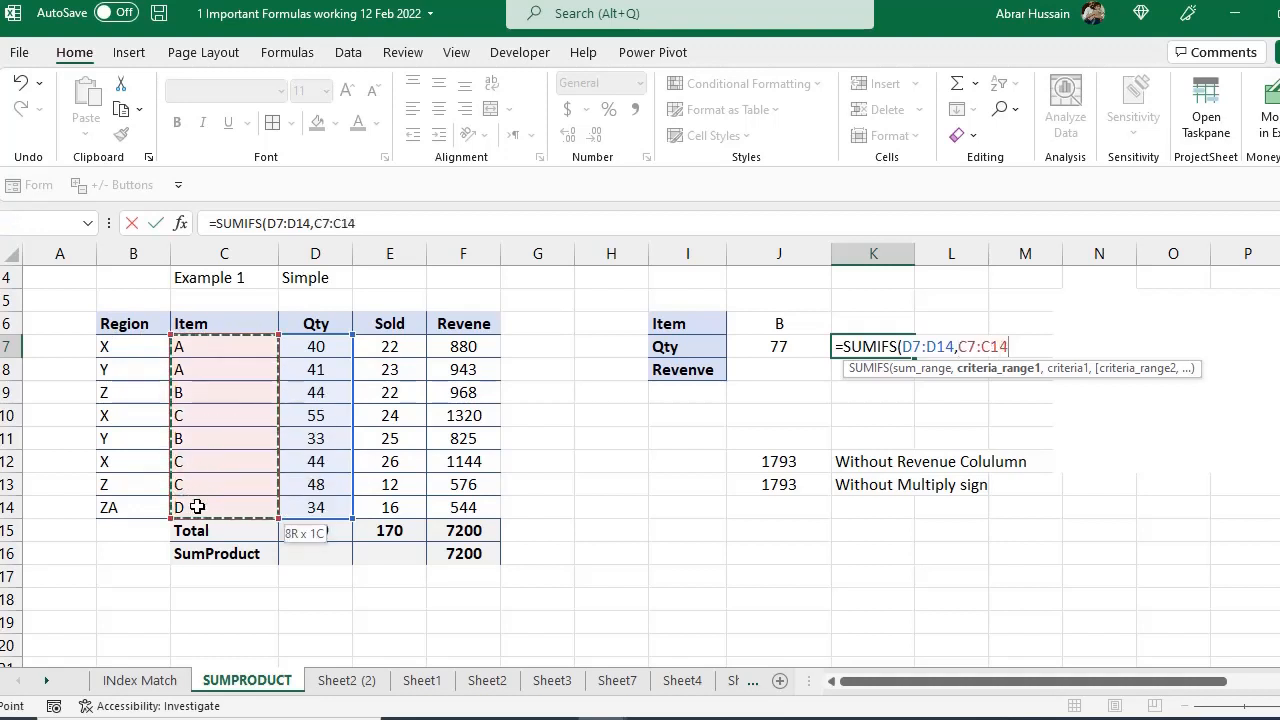
type(",")
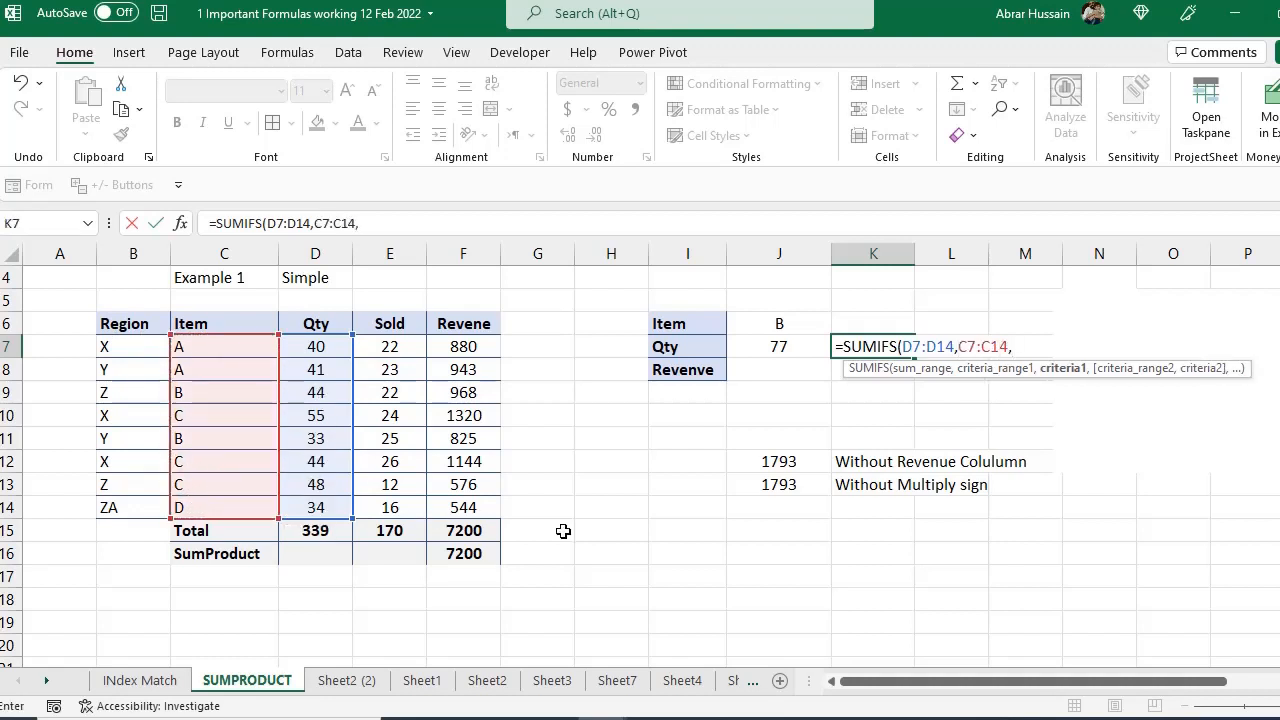
left_click(775, 324)
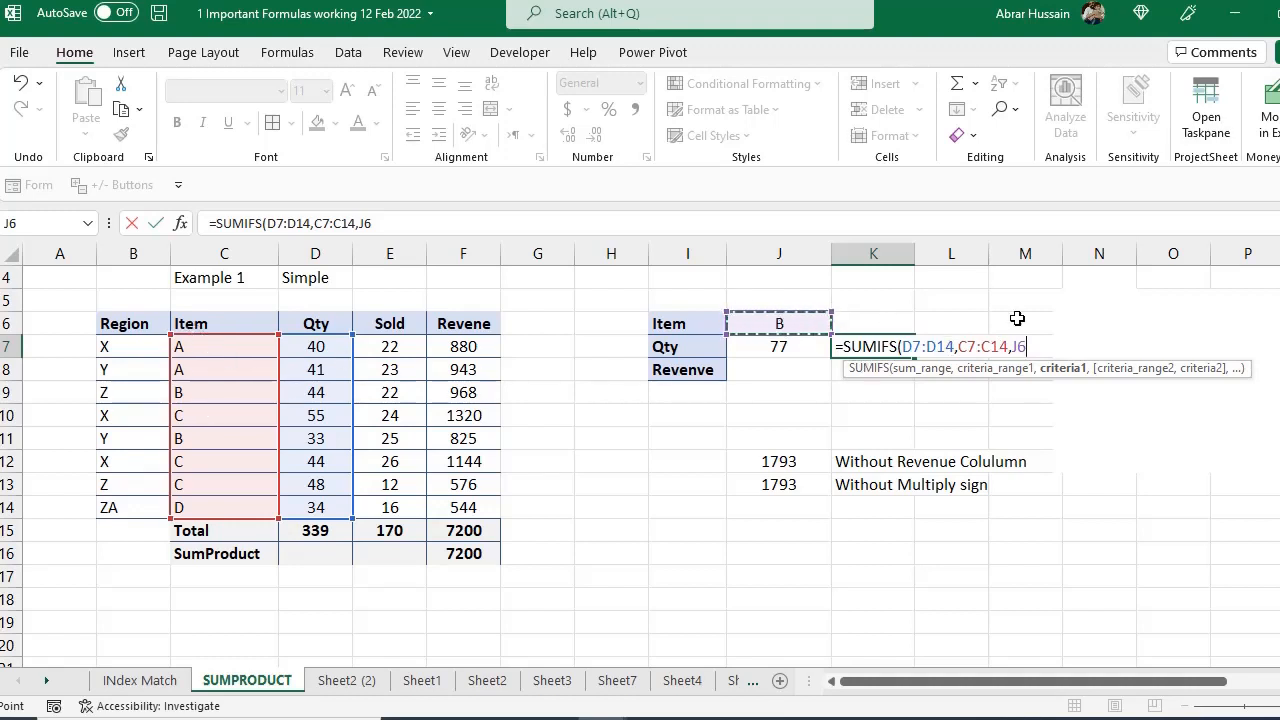
type(")")
key("Return")
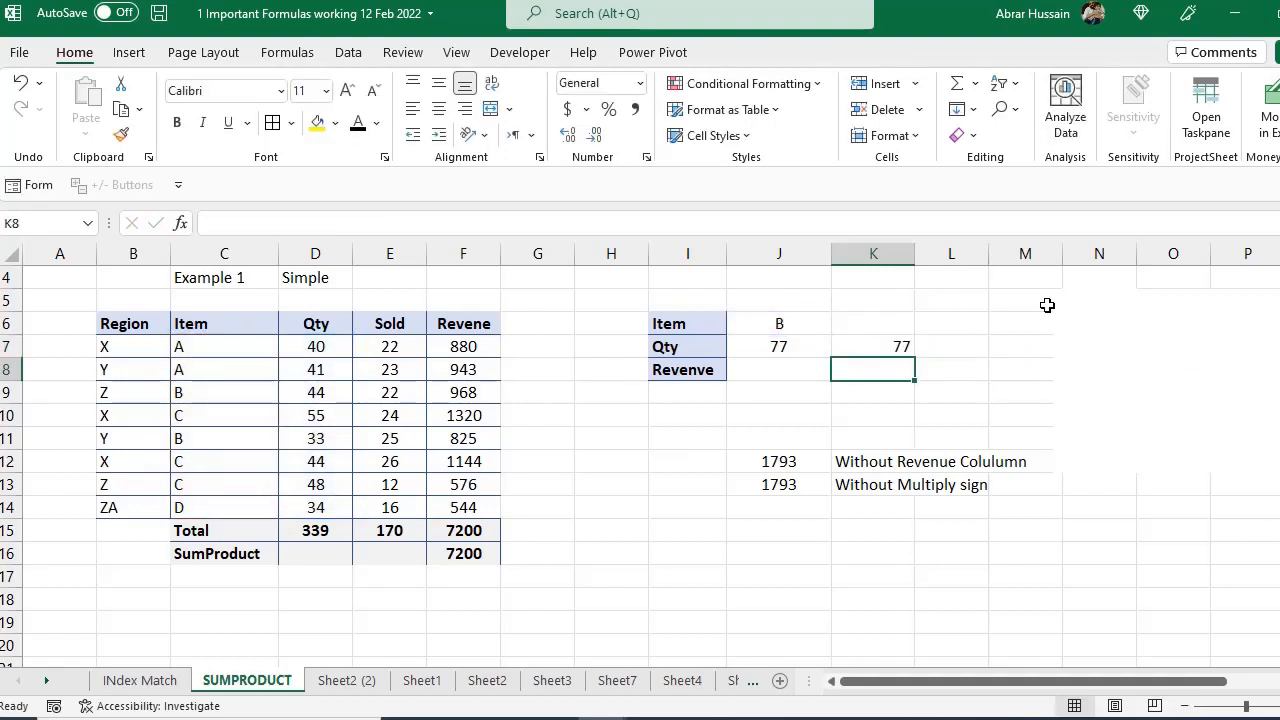
key("Up")
key("F2")
key("Escape")
key("F2")
key("Escape")
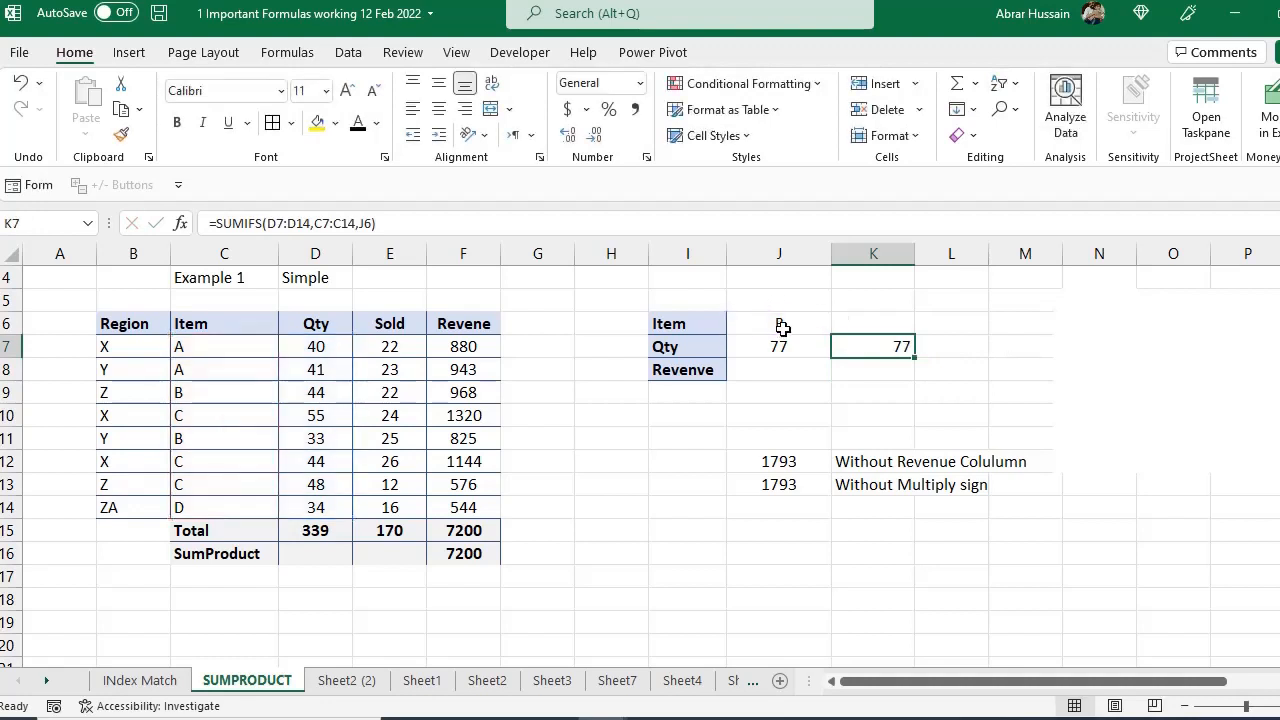
- Choose item C in J6 and go to the Qty result in J7
left_click(783, 326)
left_click(840, 327)
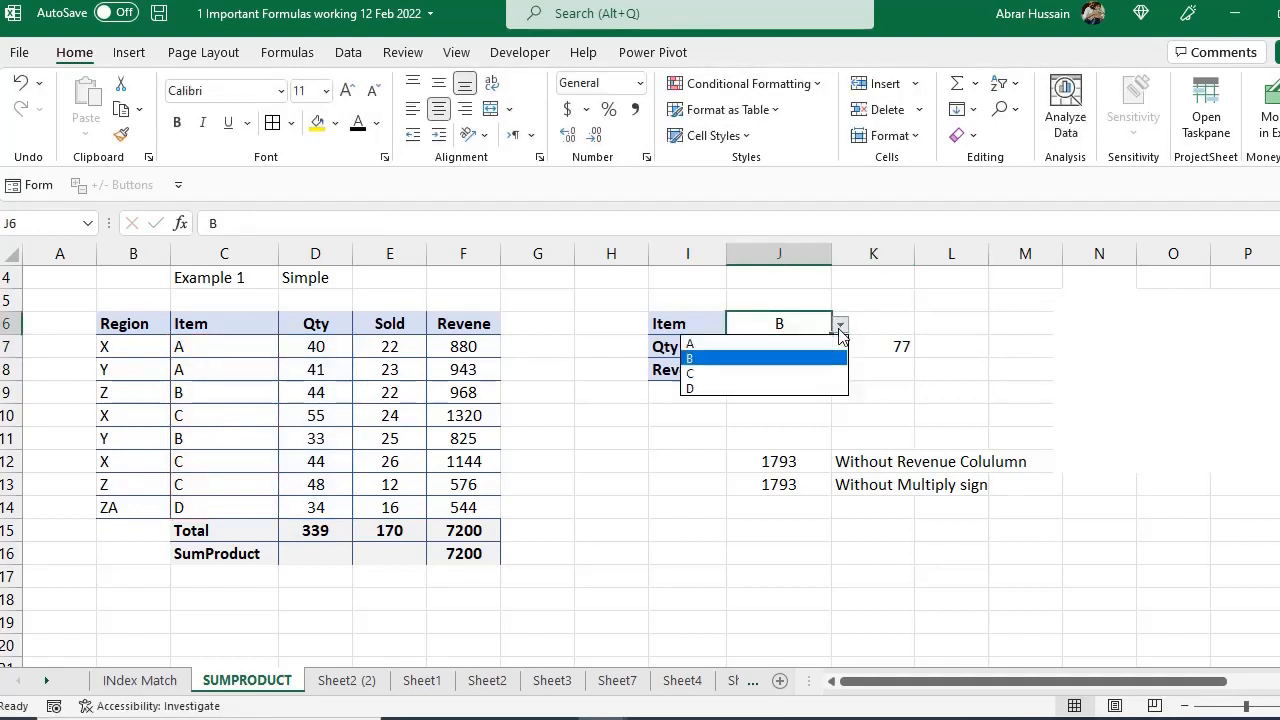
left_click(768, 373)
left_click(783, 347)
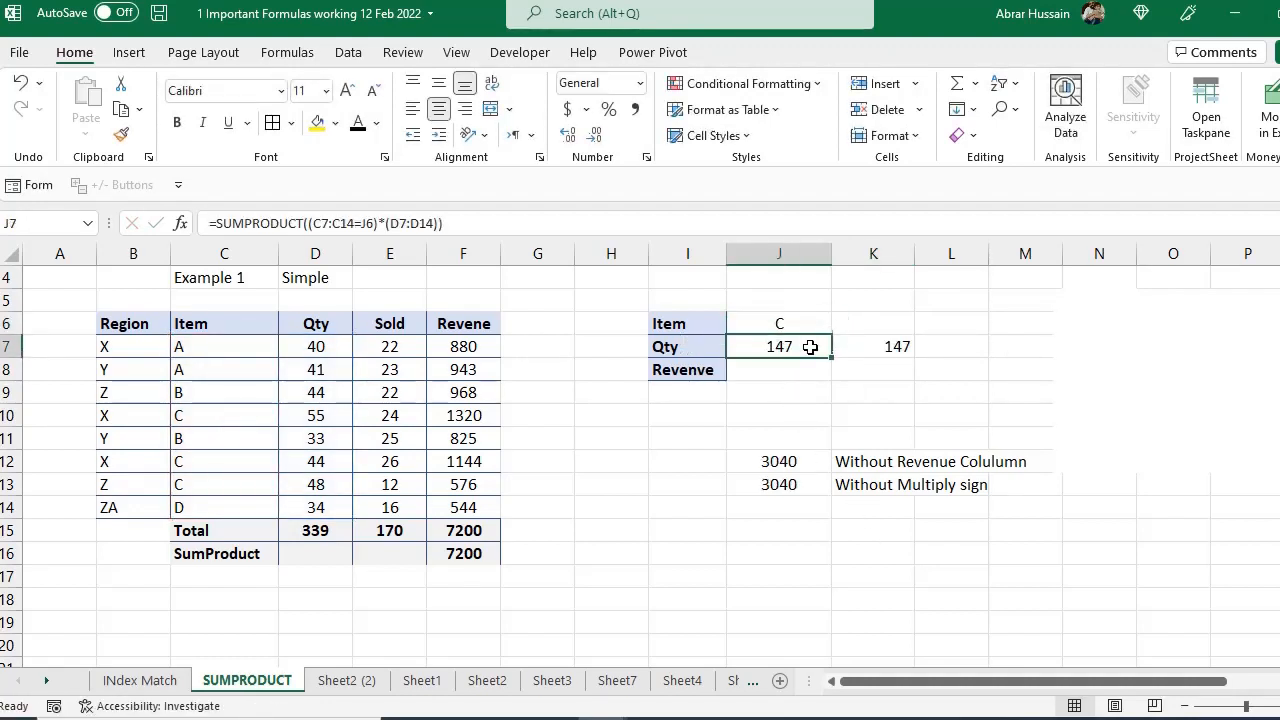
- Compare the SUMPRODUCT formula in J7 with the SUMIFS formula in K7 and their results for the chosen item
left_click(875, 350)
key("F2")
key("Escape")
left_click(752, 343)
double_click(903, 347)
key("Escape")
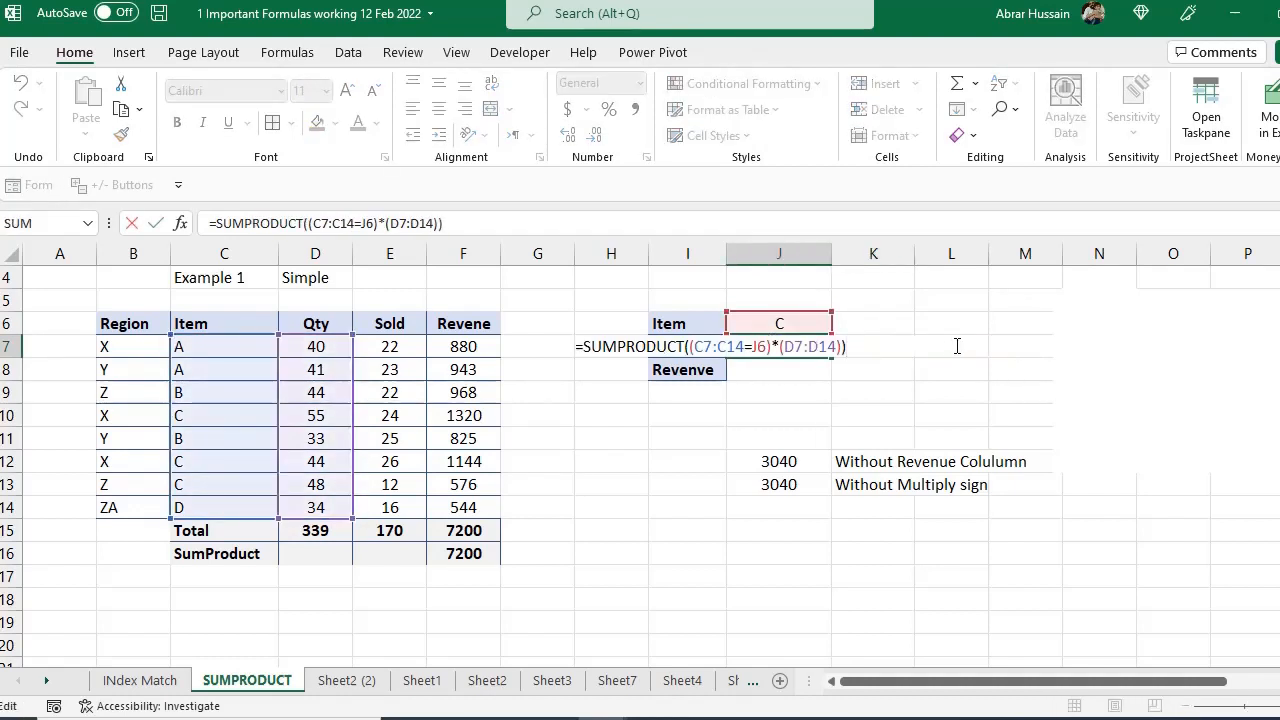
key("Escape")
double_click(904, 344)
key("Escape")
left_click(749, 346)
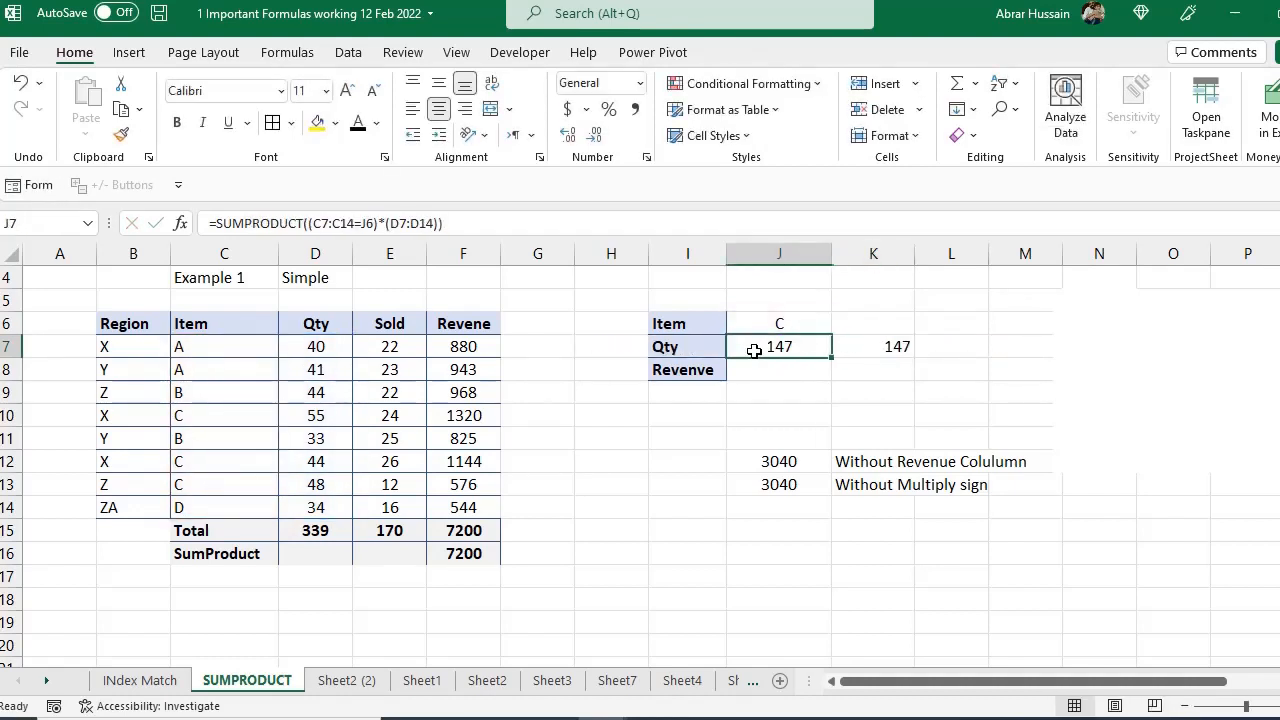
left_click(900, 346)
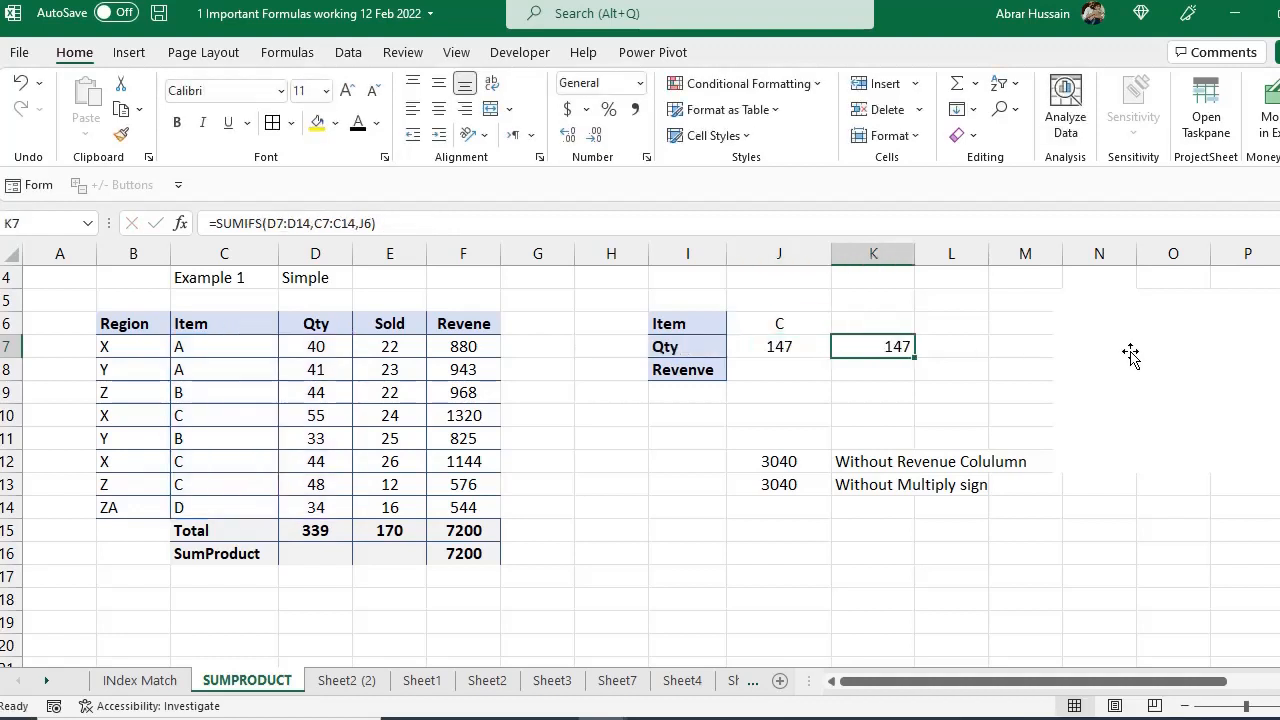
key("Left")
key("Left")
key("Down")
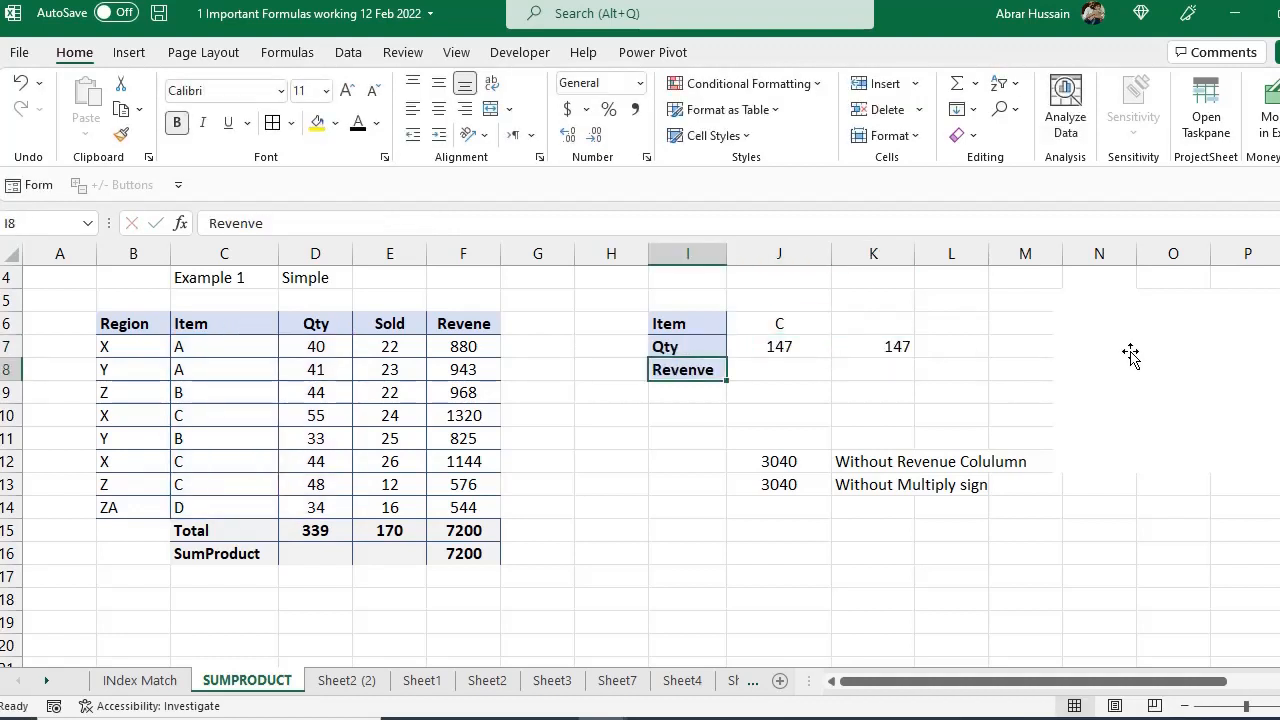
key("Right")
key("Up")
key("Up")
key("Down")
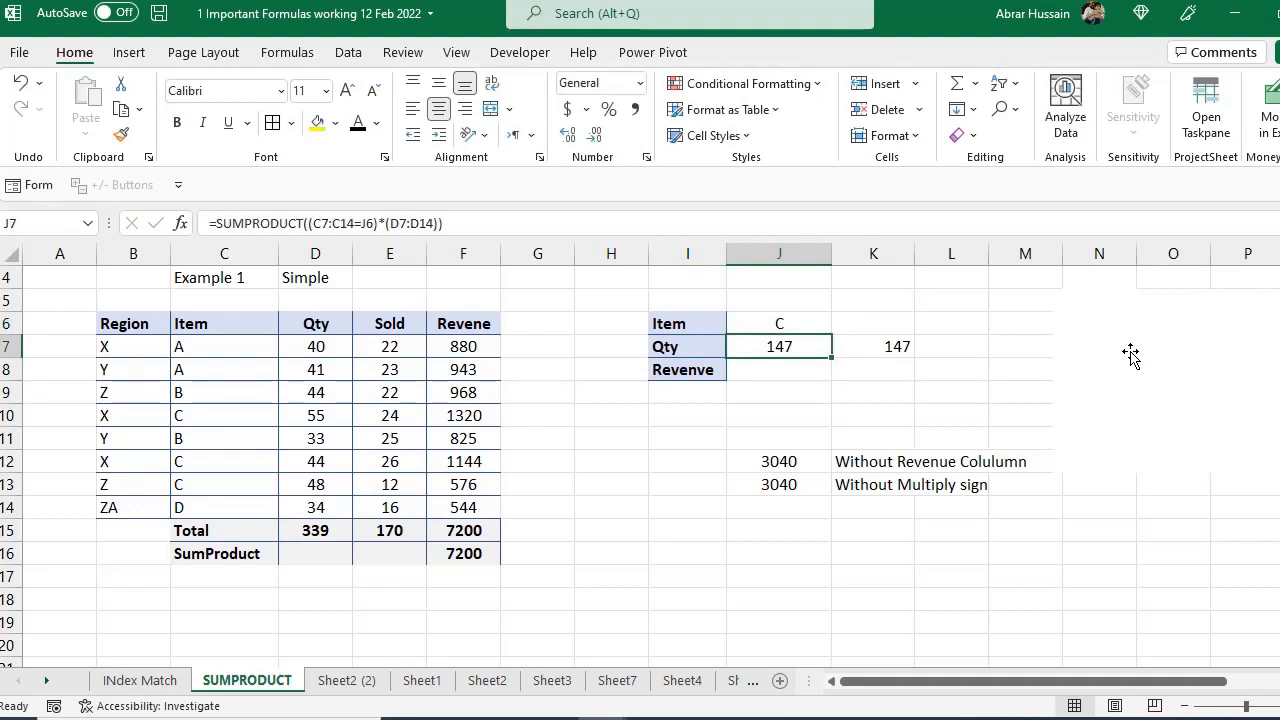
key("Up")
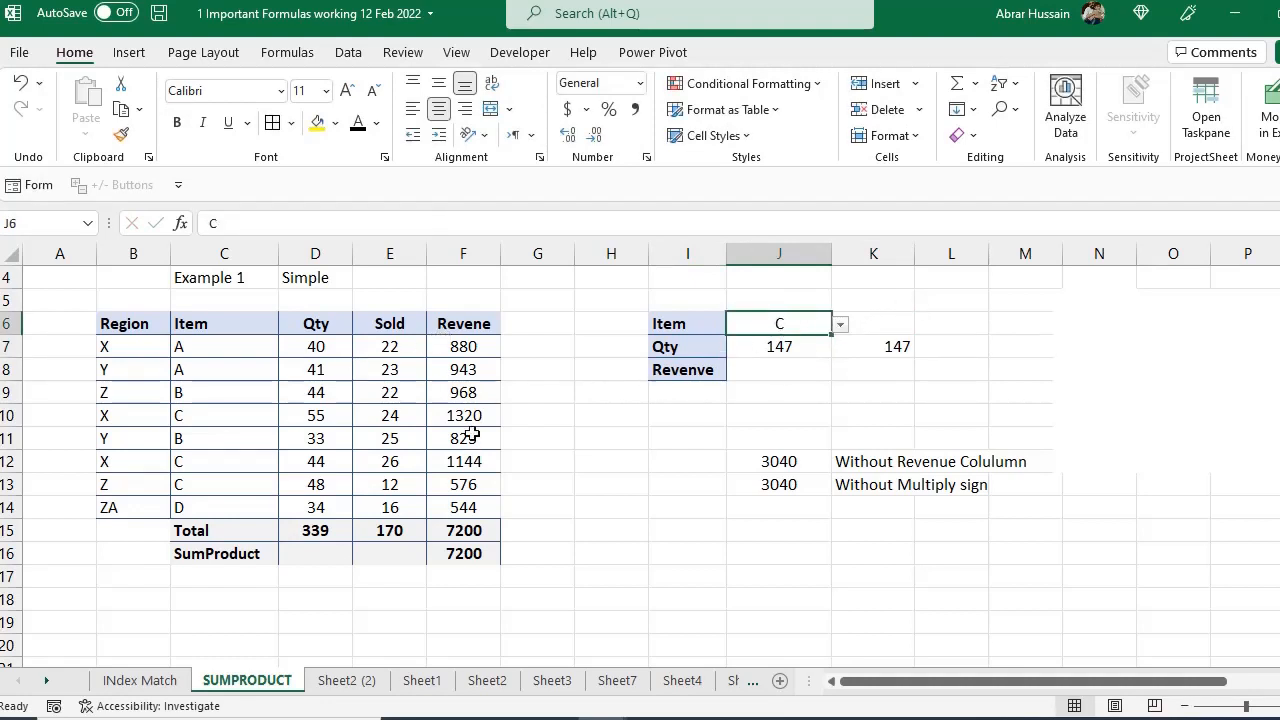
- Copy the text of the J7 SUMPRODUCT formula and paste it into the Revenue result cell J8
double_click(780, 342)
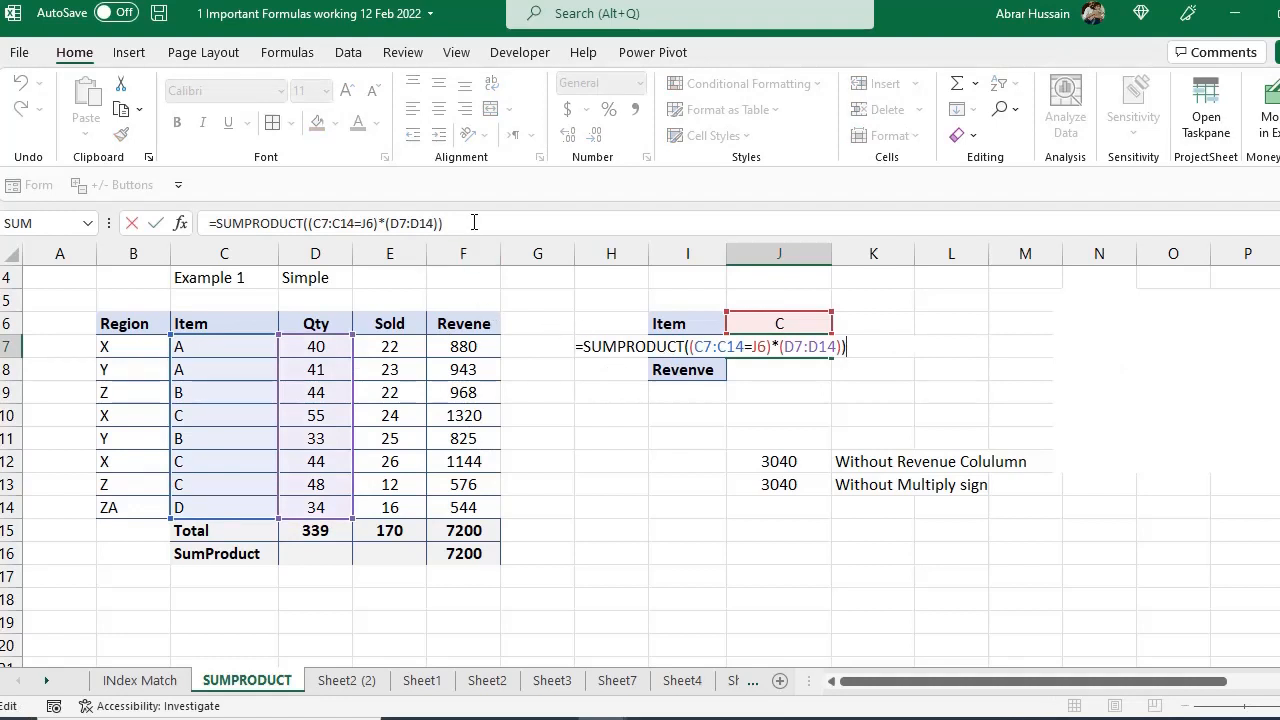
left_click_drag(474, 222, 208, 224)
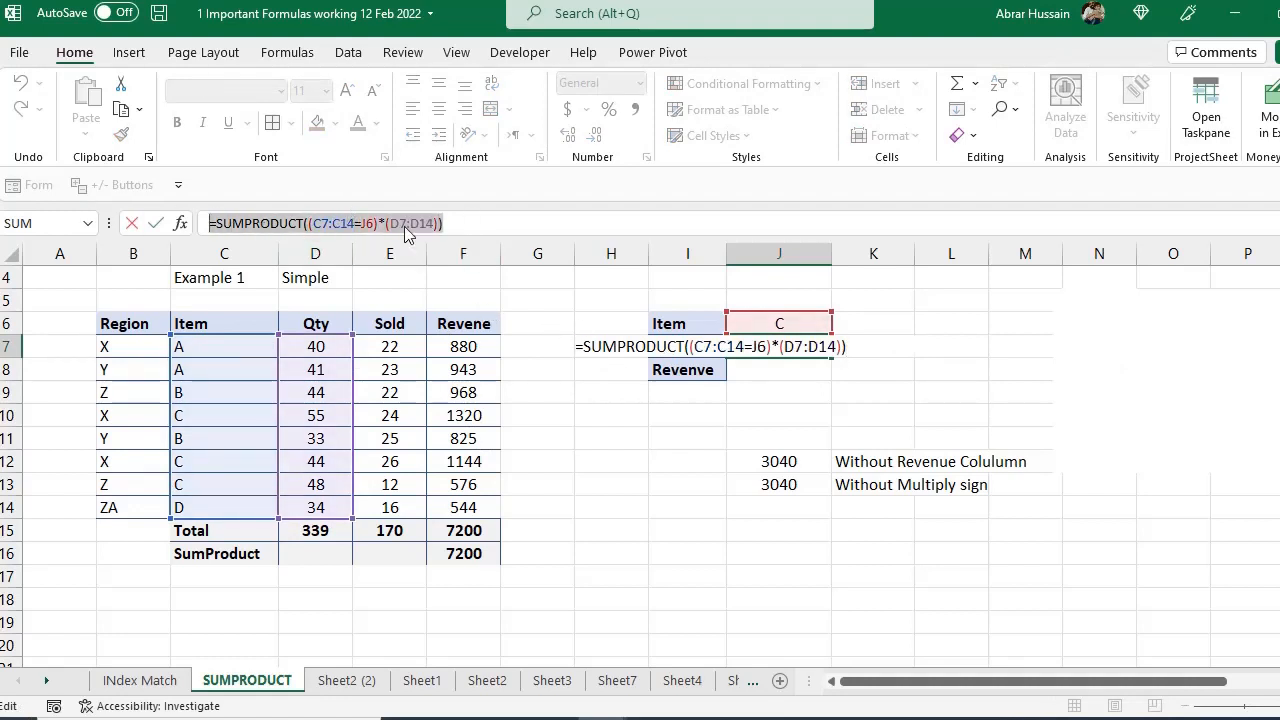
left_click(508, 222)
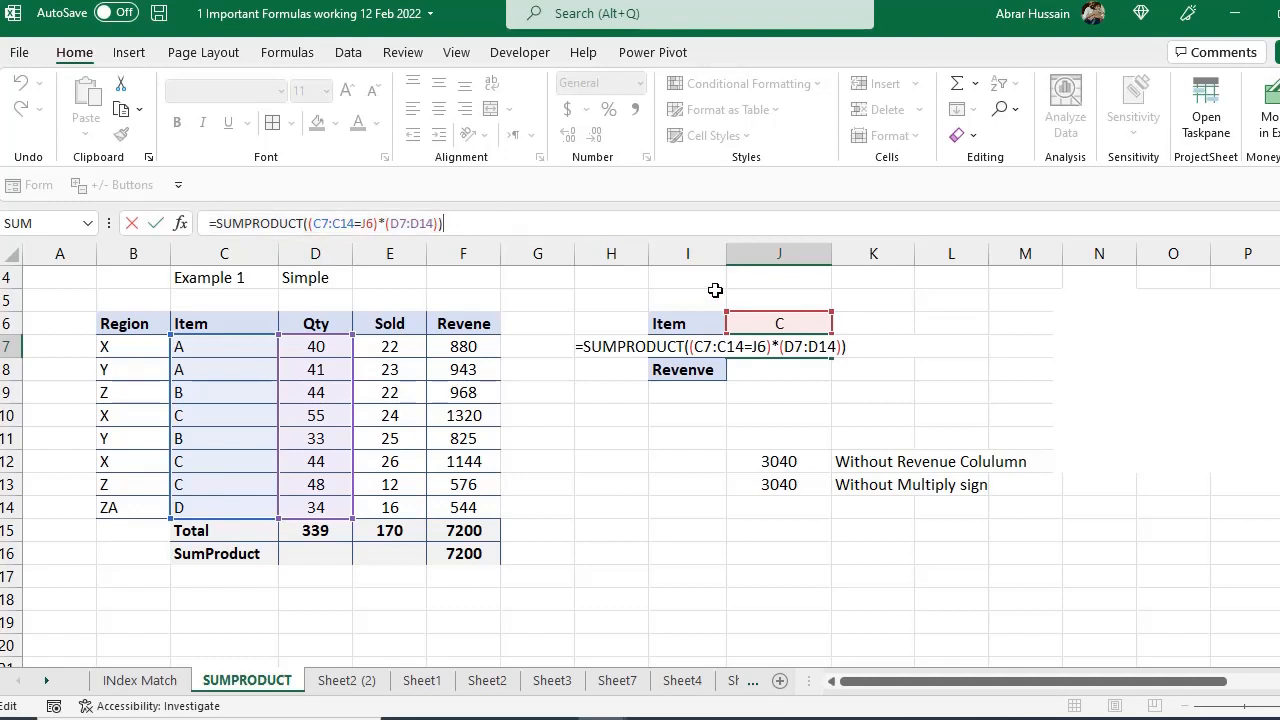
left_click_drag(480, 224, 194, 222)
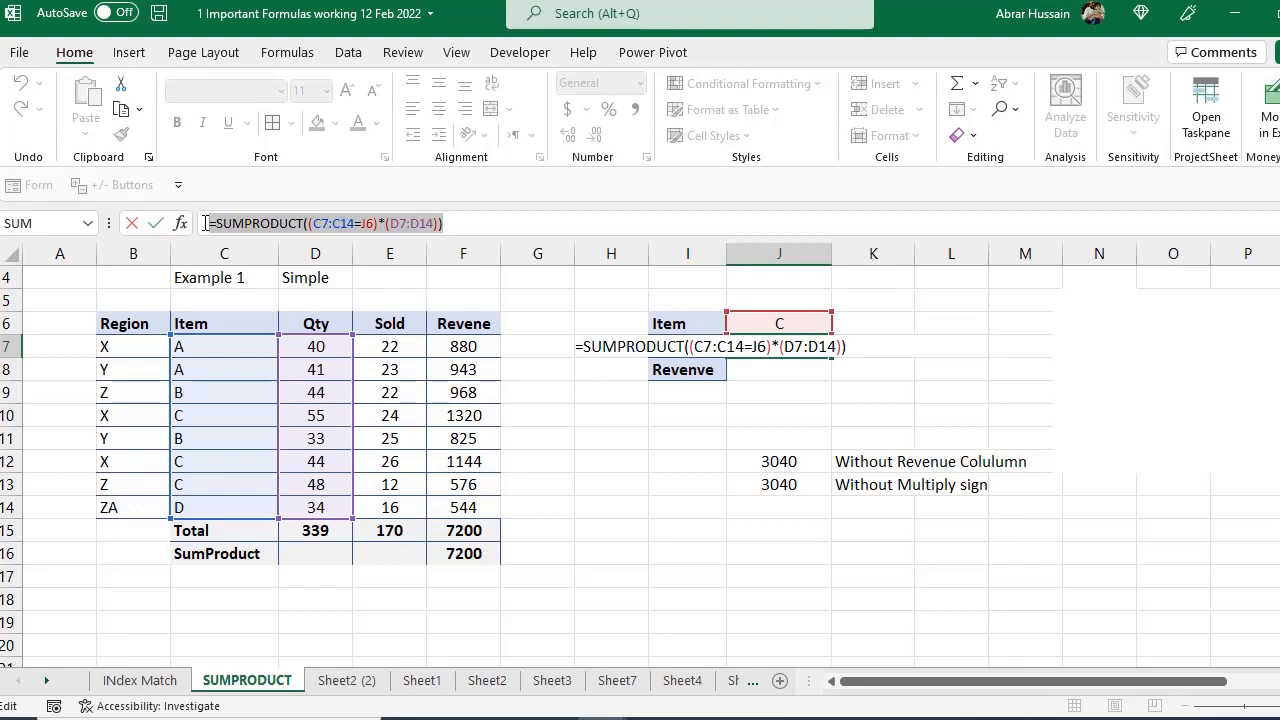
key("ctrl+c")
key("Escape")
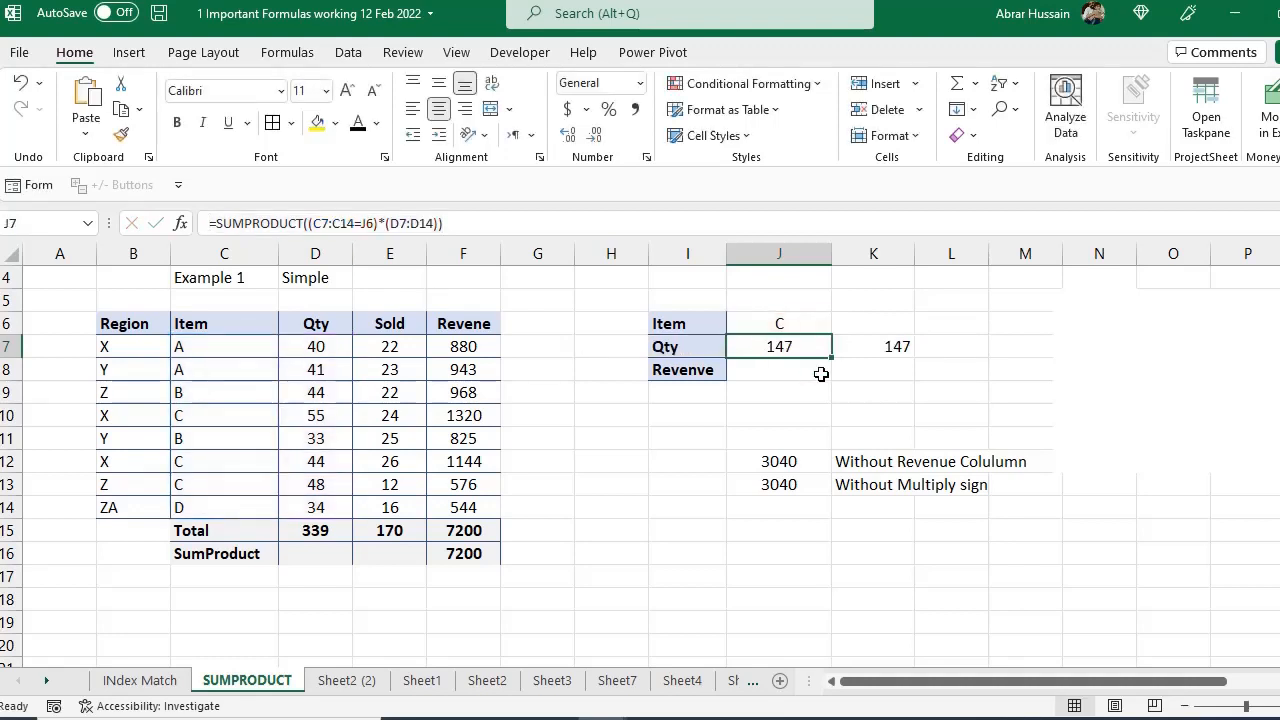
left_click(780, 369)
key("ctrl+v")
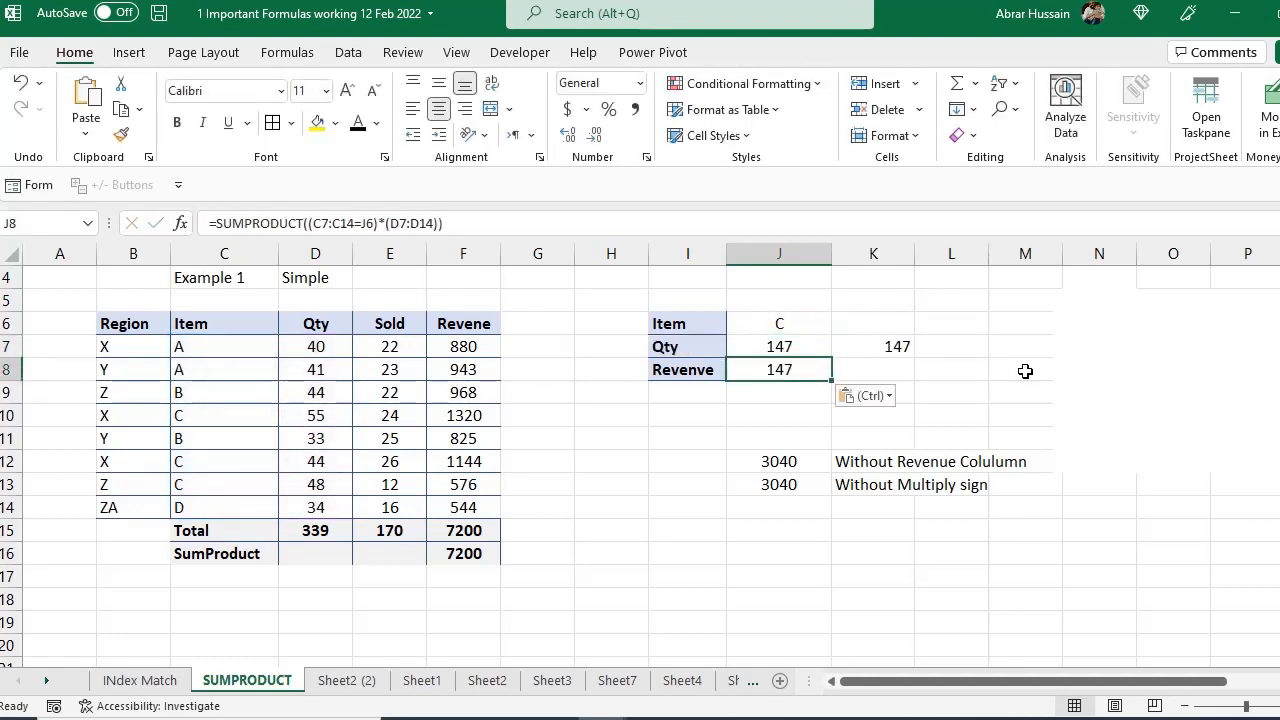
- Move the multiplied range in J8 to the revenue column so the formula reads =SUMPRODUCT((C7:C14=J6)*(F7:F14))
key("F2")
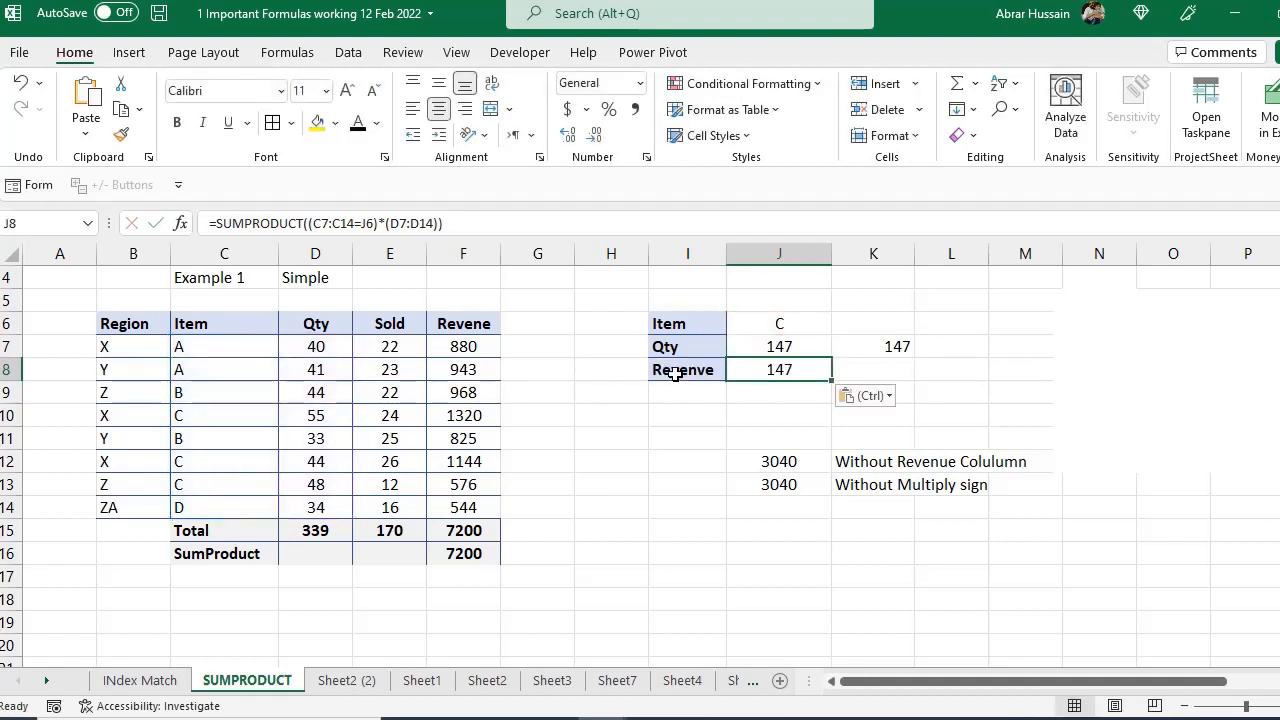
left_click(677, 372)
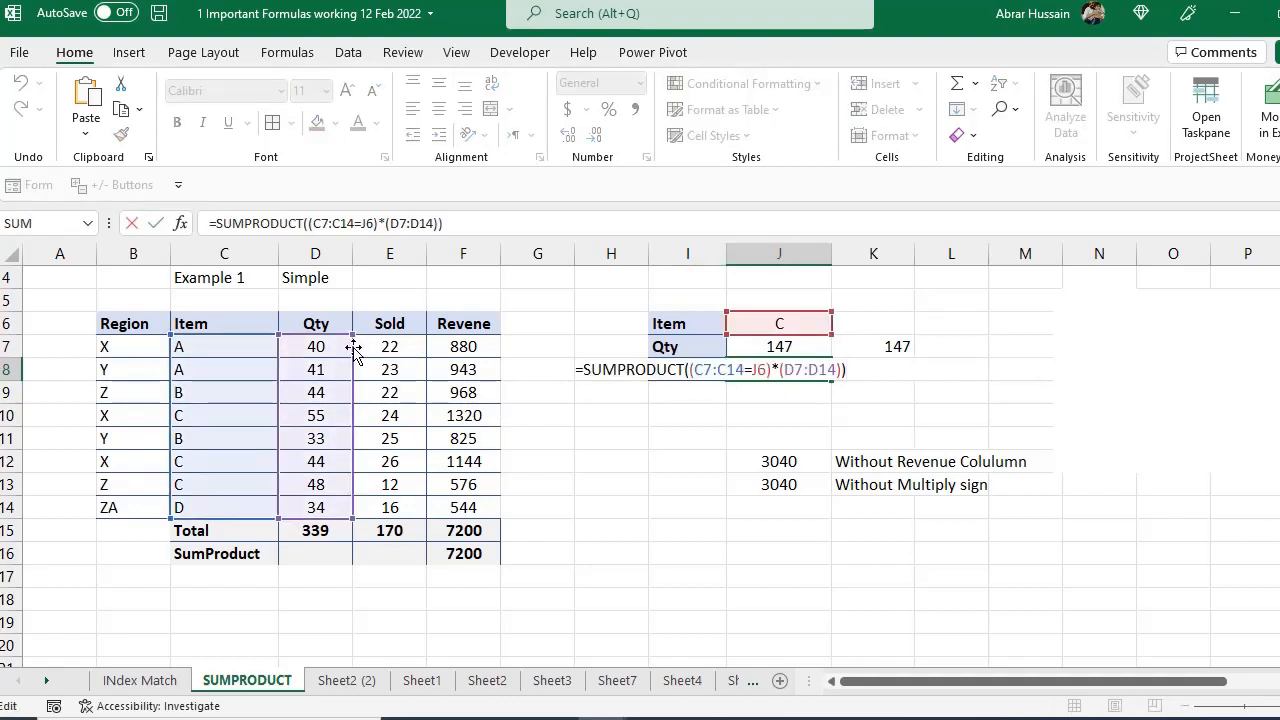
left_click_drag(353, 347, 482, 350)
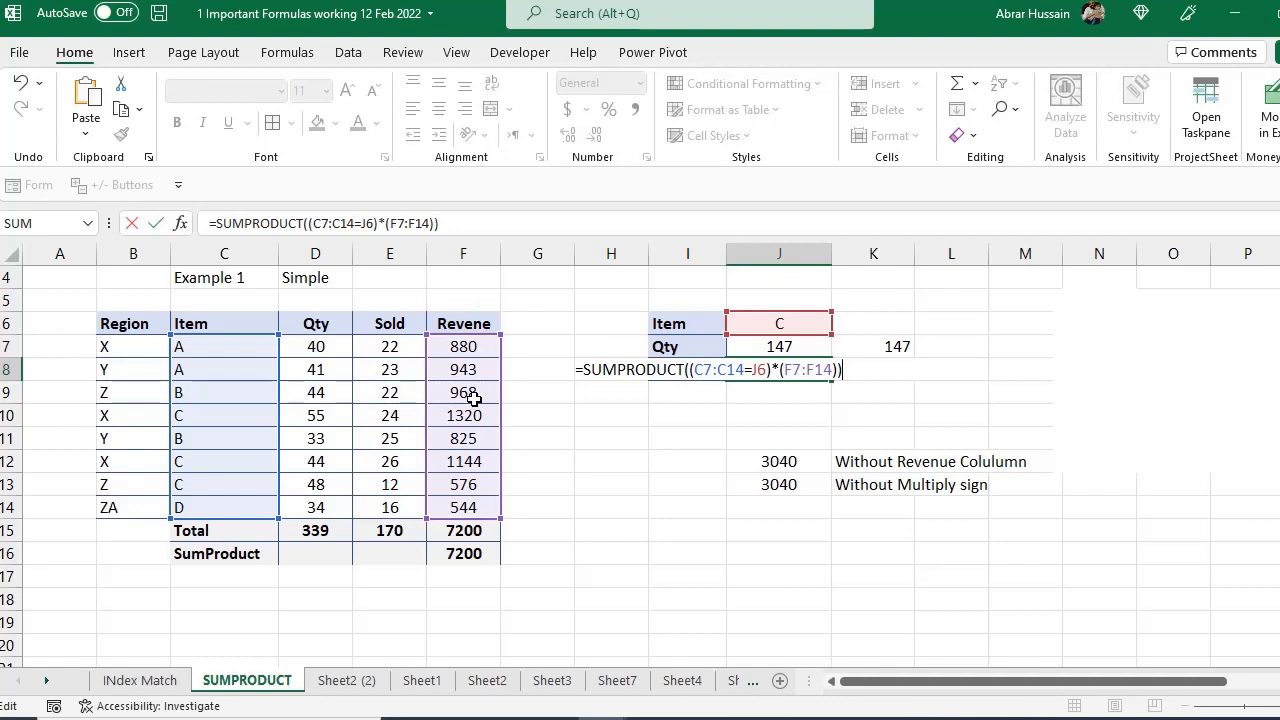
key("Return")
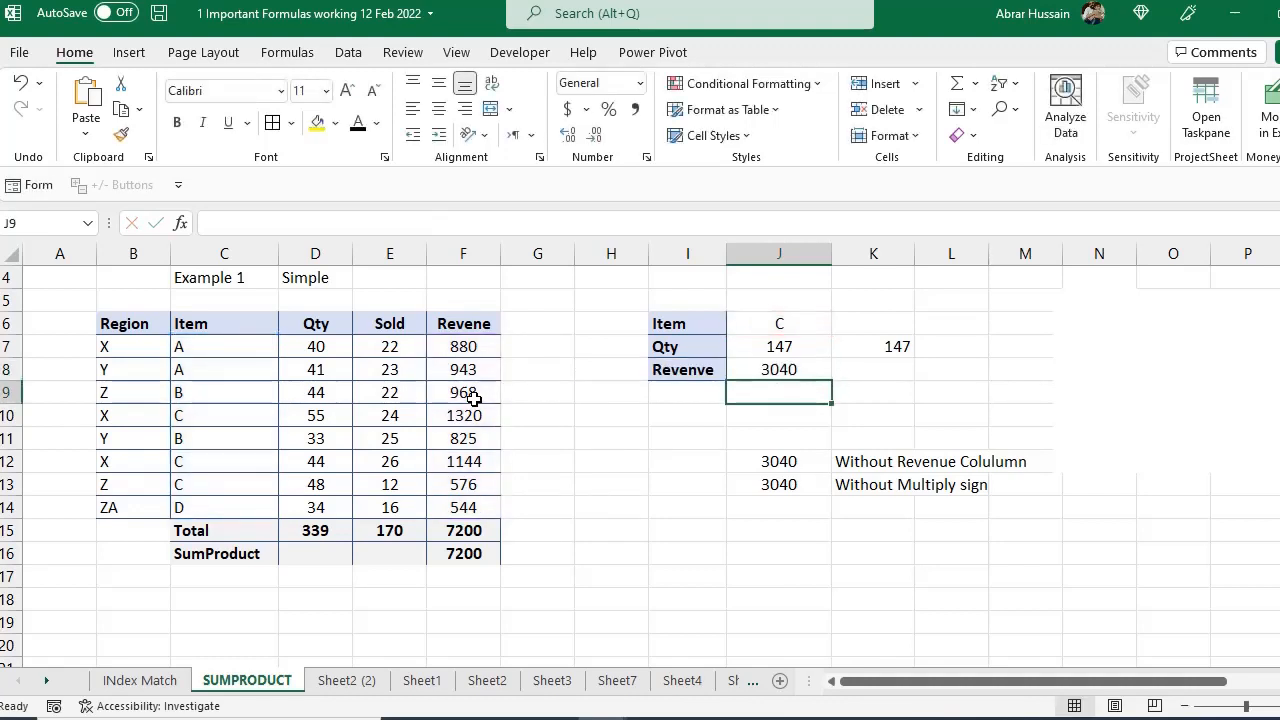
key("Up")
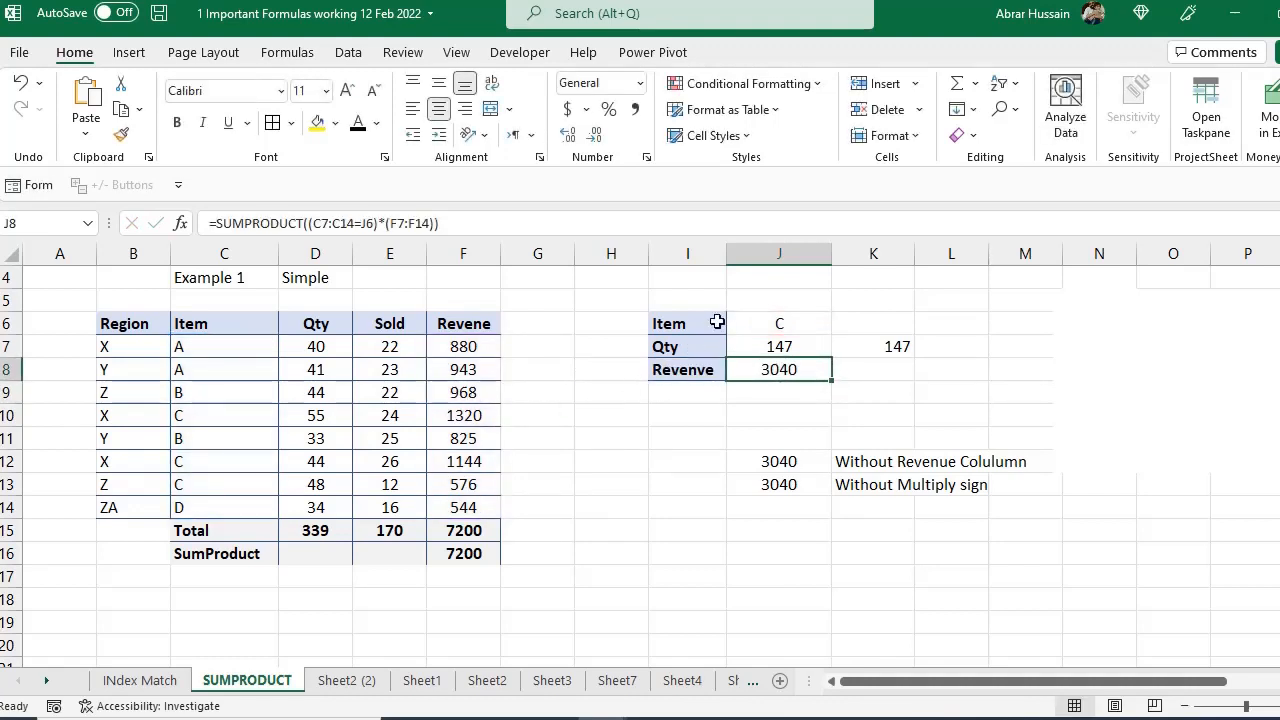
- Check the J8 revenue result against the table by selecting the item C cells together with their revenue cells F10, F12 and F13
left_click(756, 318)
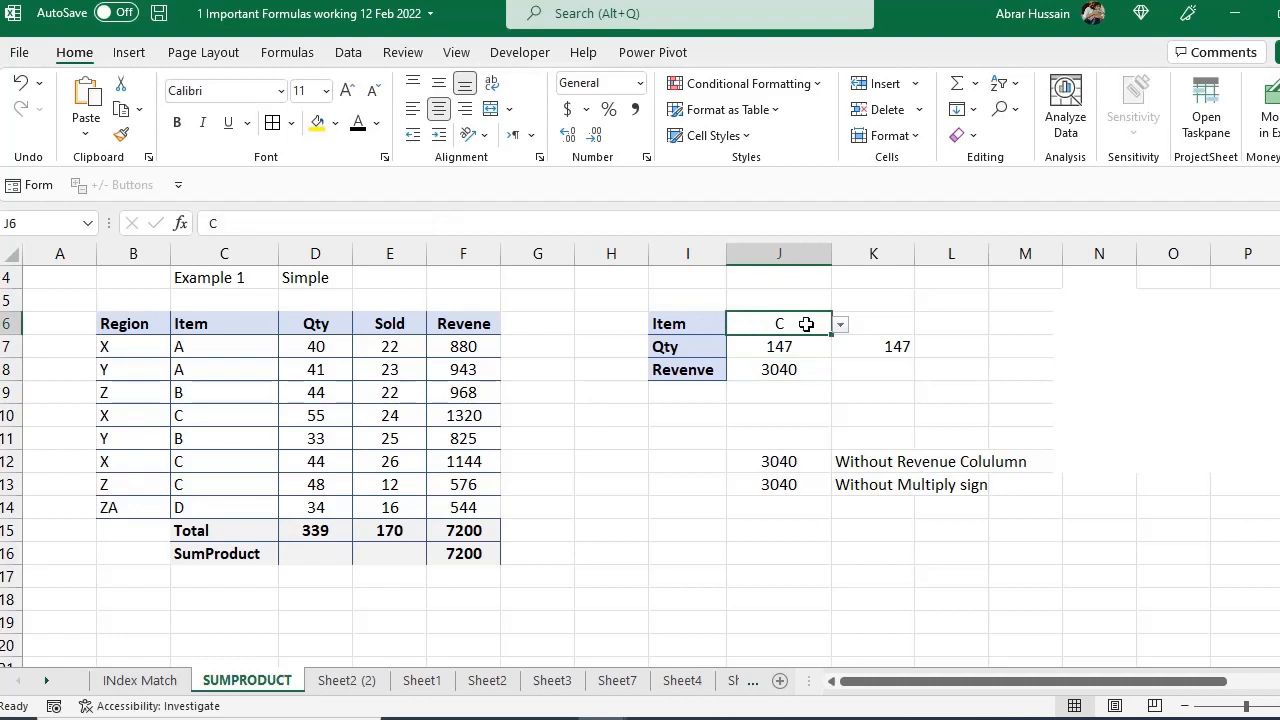
left_click(765, 375)
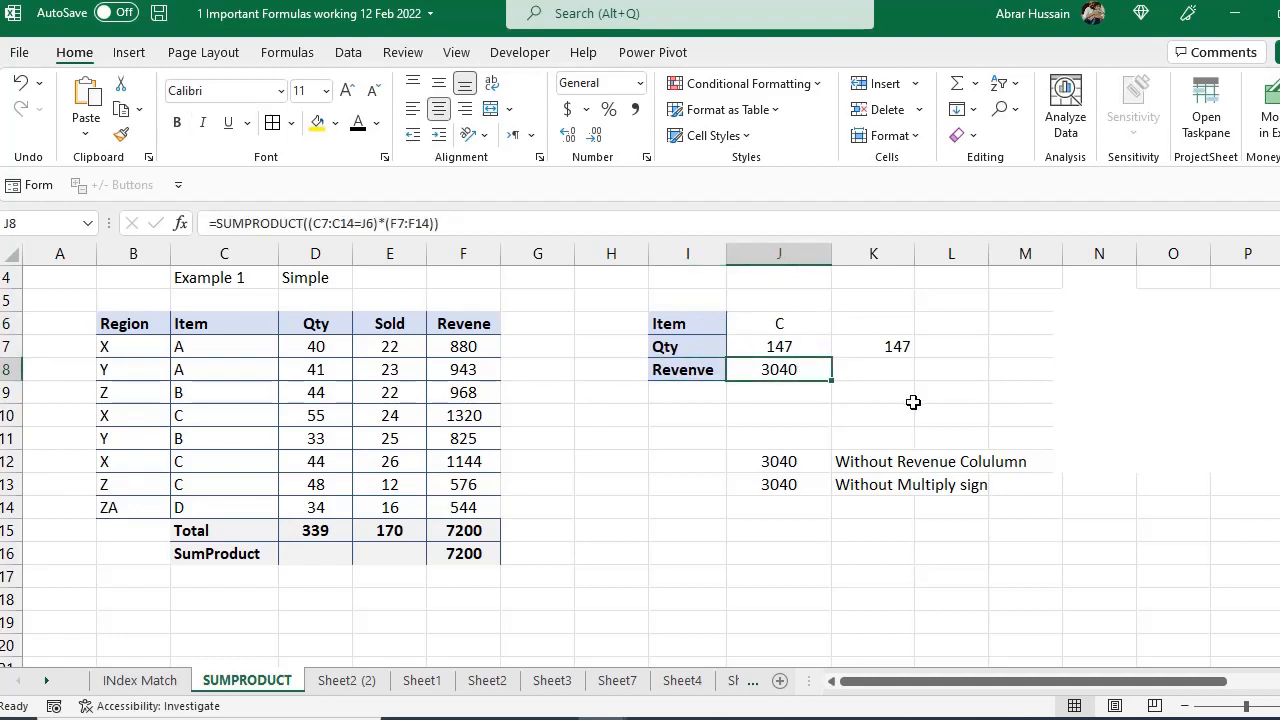
left_click(196, 416)
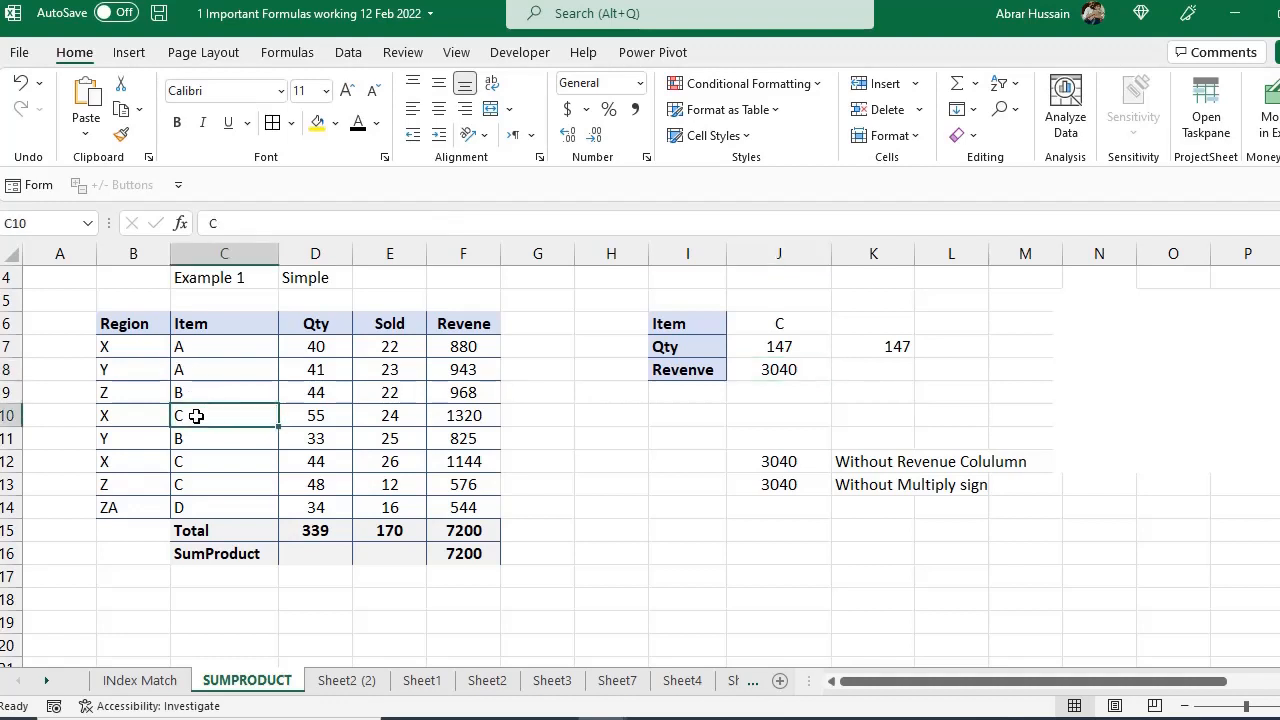
left_click(188, 460, "ctrl")
left_click(188, 483, "ctrl")
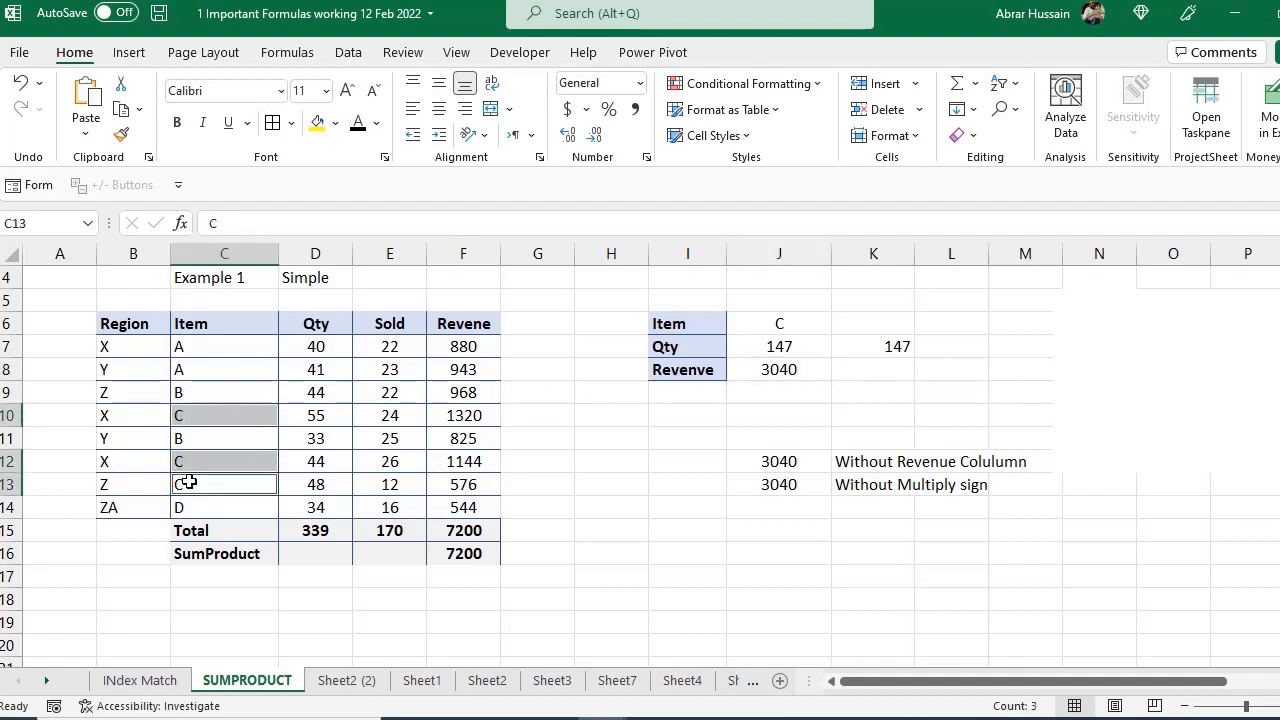
left_click(470, 415, "ctrl")
left_click(434, 464, "ctrl")
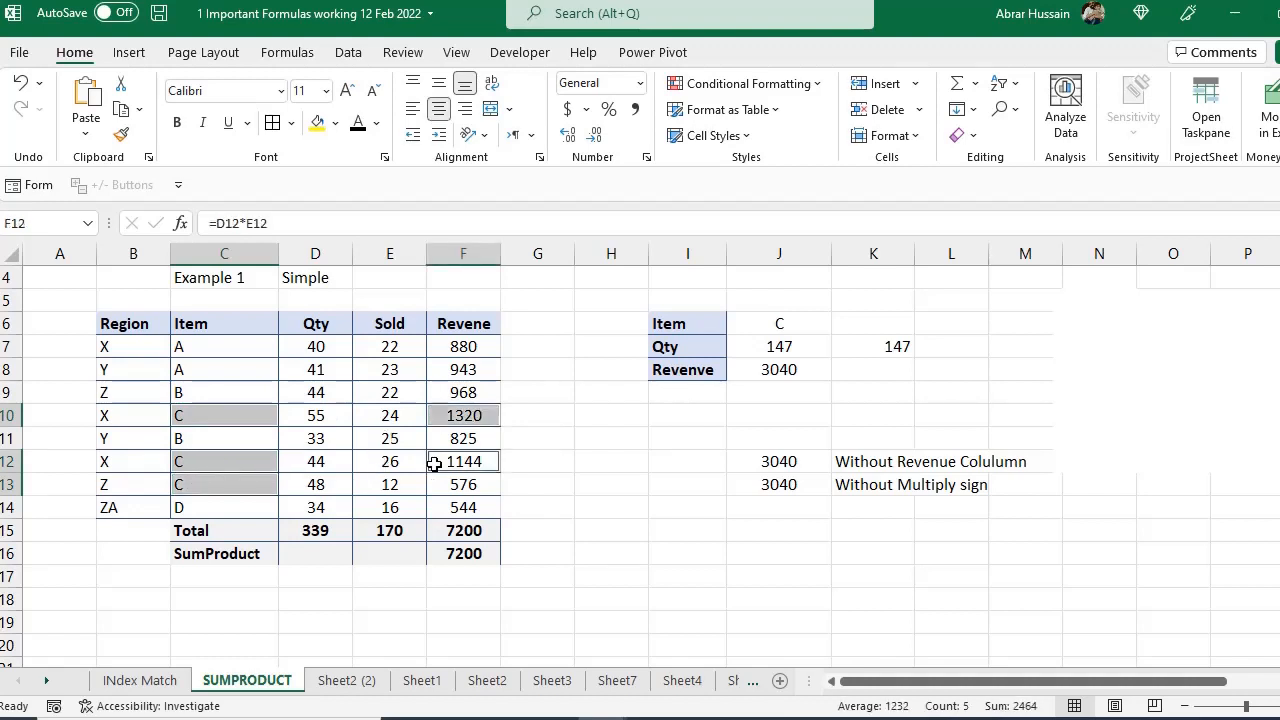
left_click(437, 481, "ctrl")
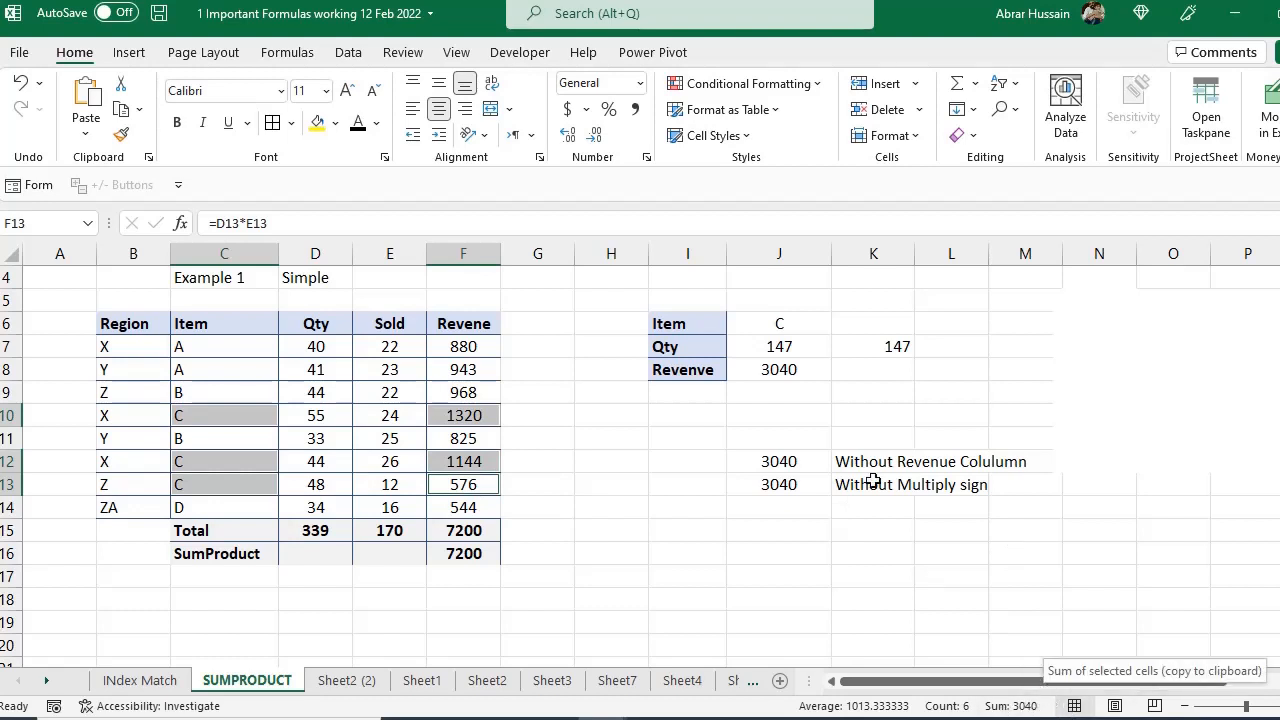
- Copy the text of the K7 SUMIFS formula and paste it into K8 beside the Revenue result
left_click(772, 366)
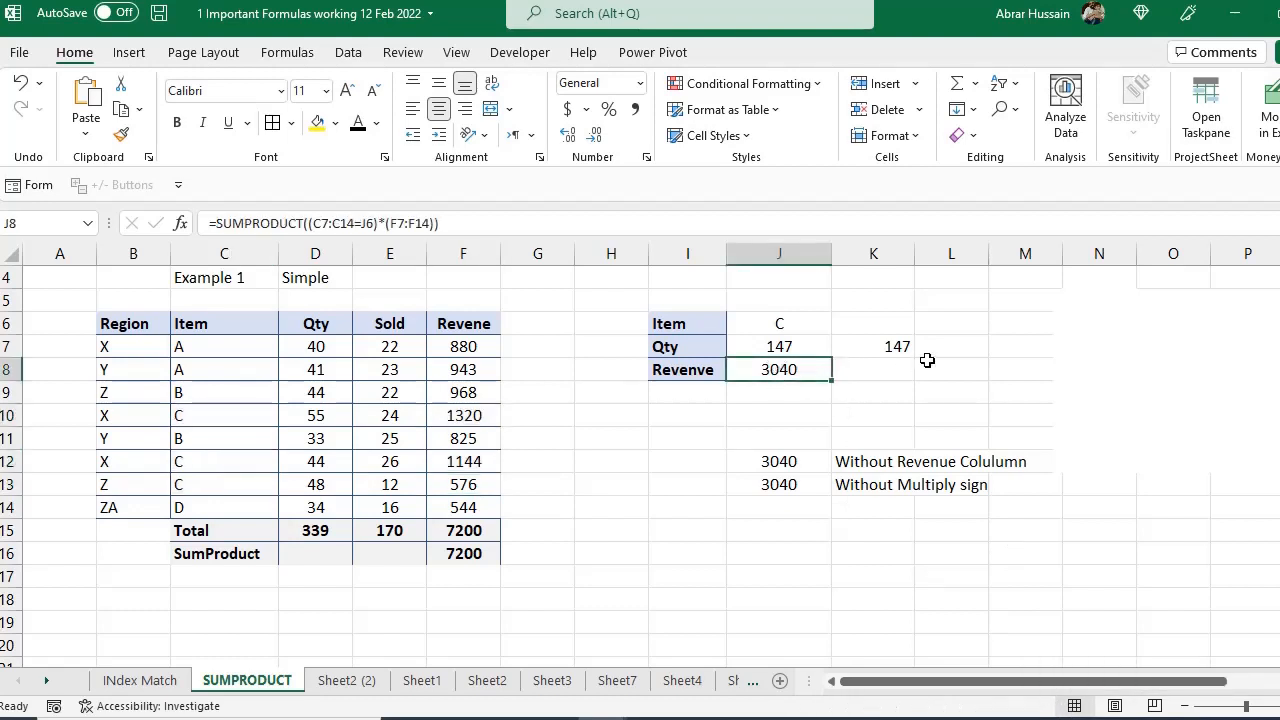
left_click(886, 344)
key("F2")
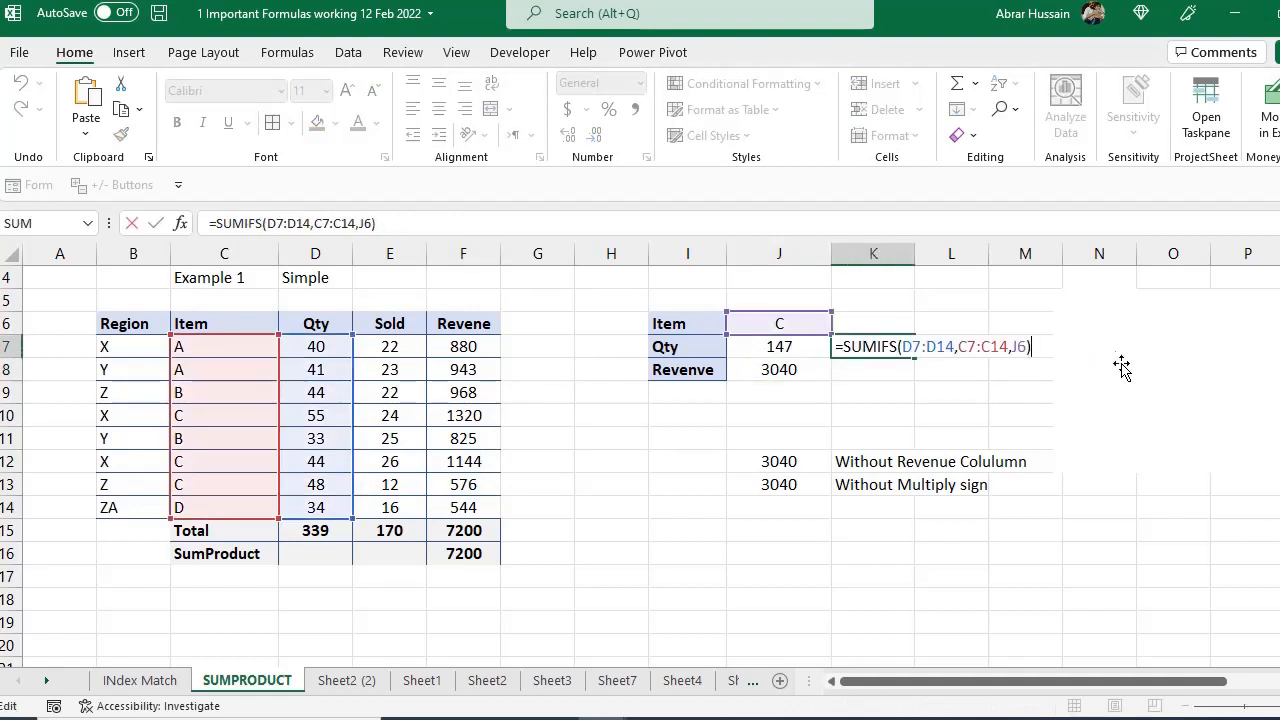
left_click_drag(1041, 346, 724, 340)
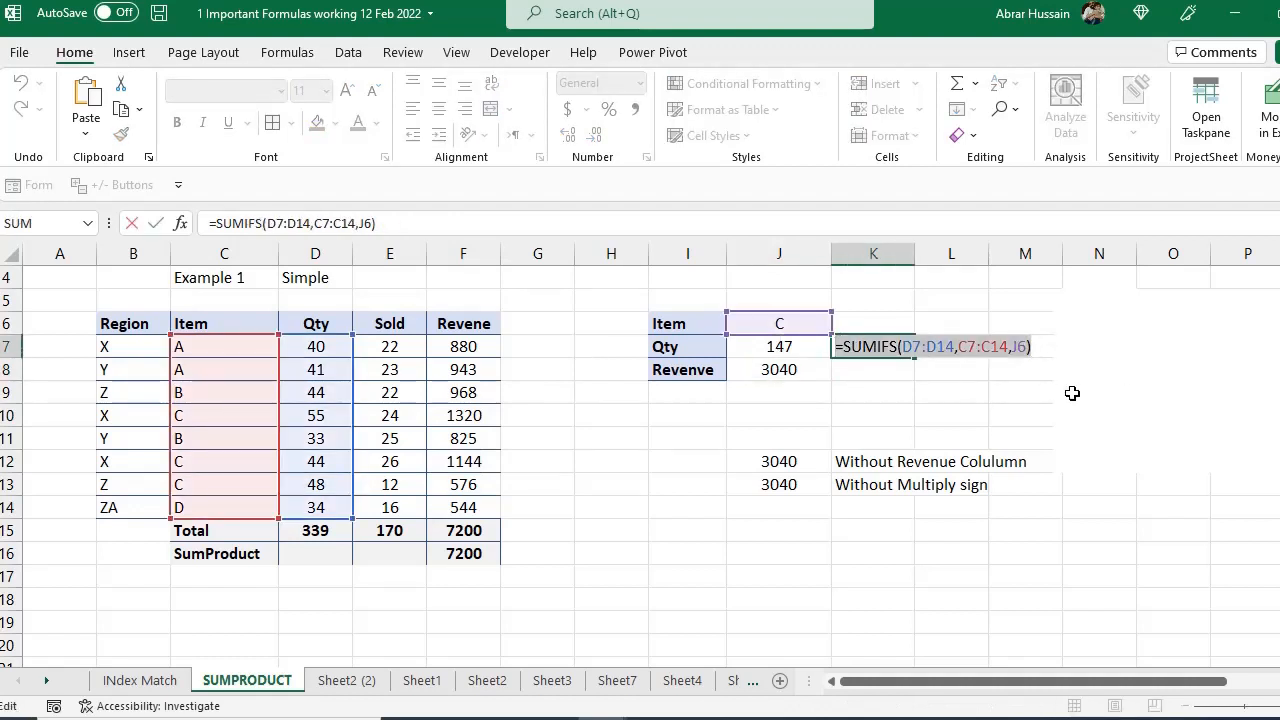
key("ctrl+c")
key("Escape")
key("Down")
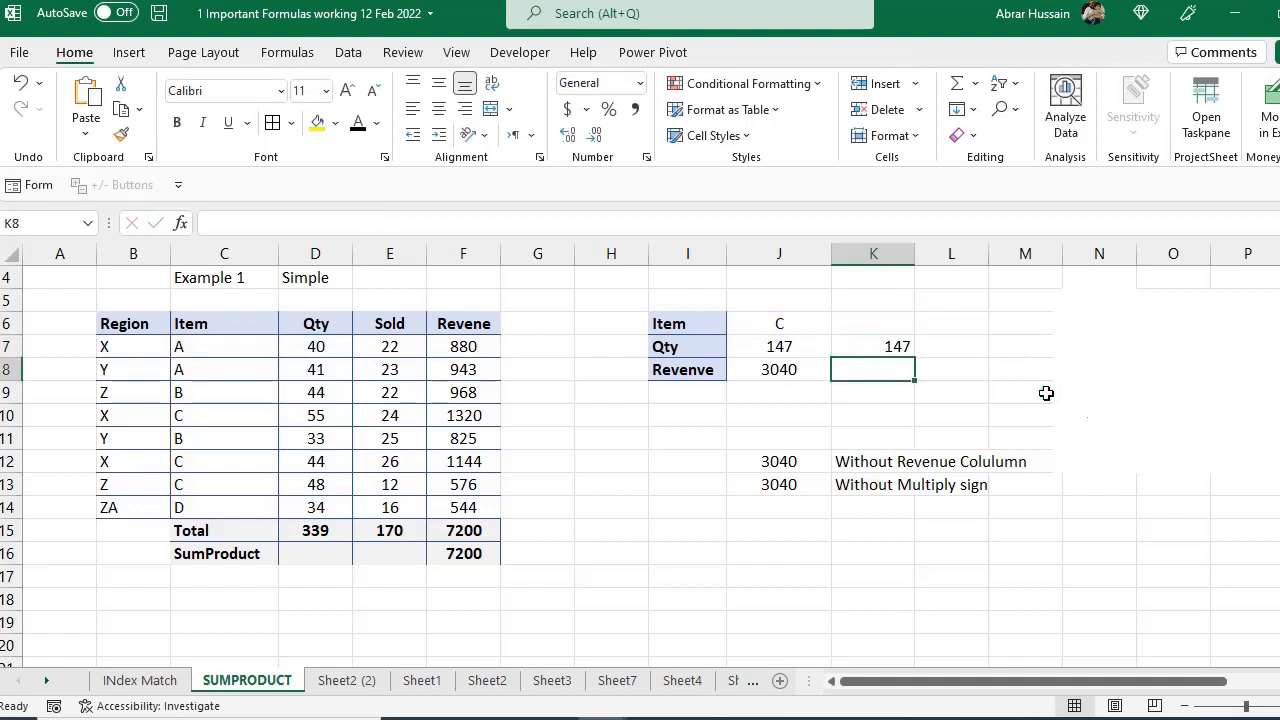
key("ctrl+v")
- Move the sum range in K8 to the revenue column so the formula reads =SUMIFS(F7:F14,C7:C14,J6)
key("F2")
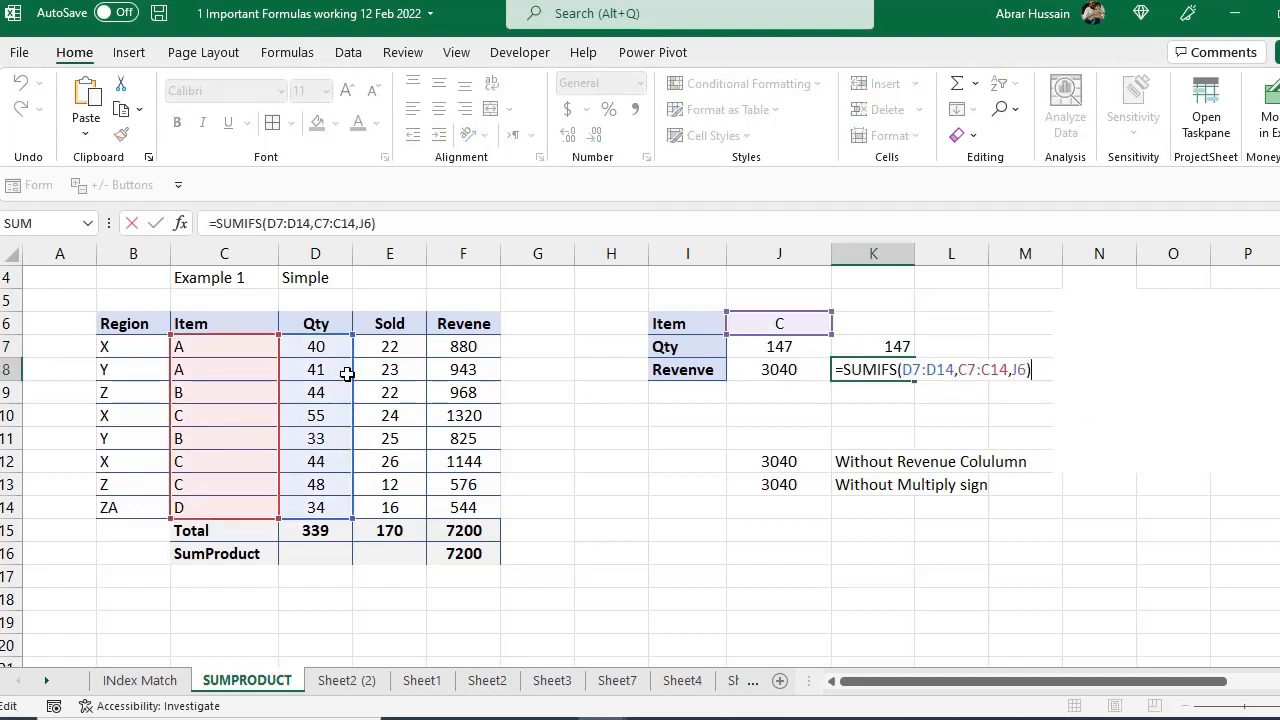
left_click_drag(347, 371, 497, 380)
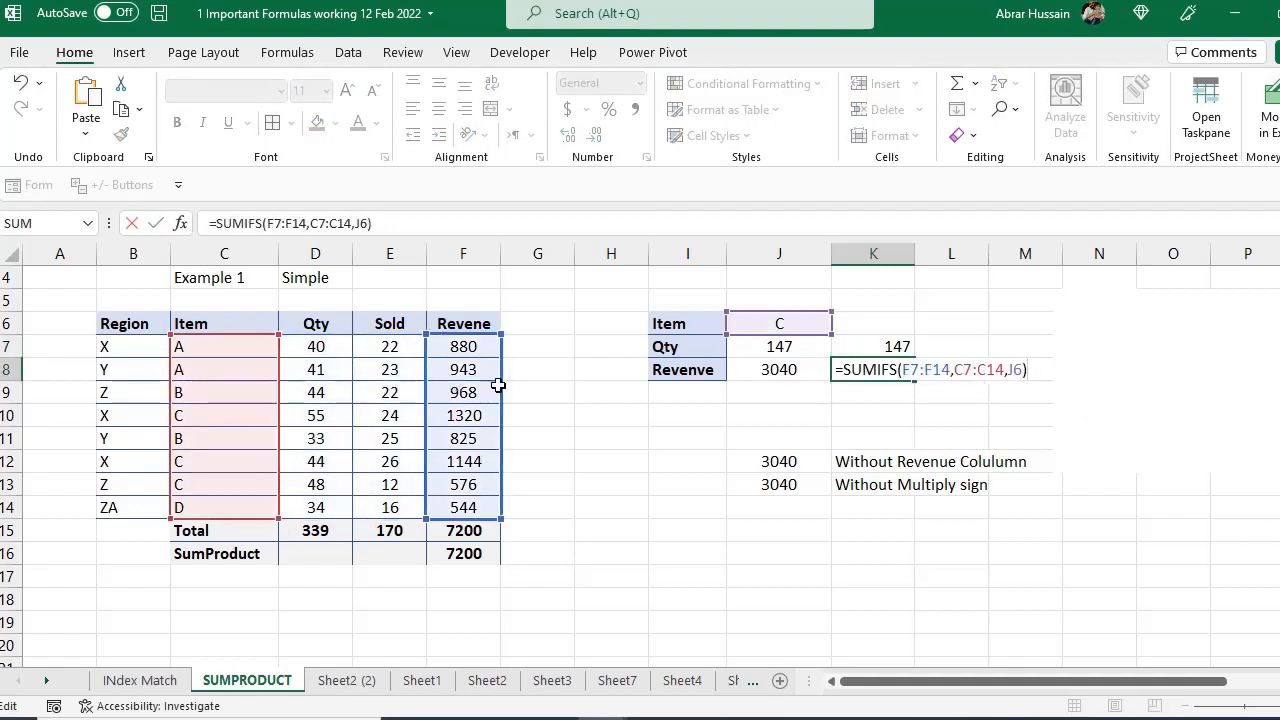
key("Return")
key("Up")
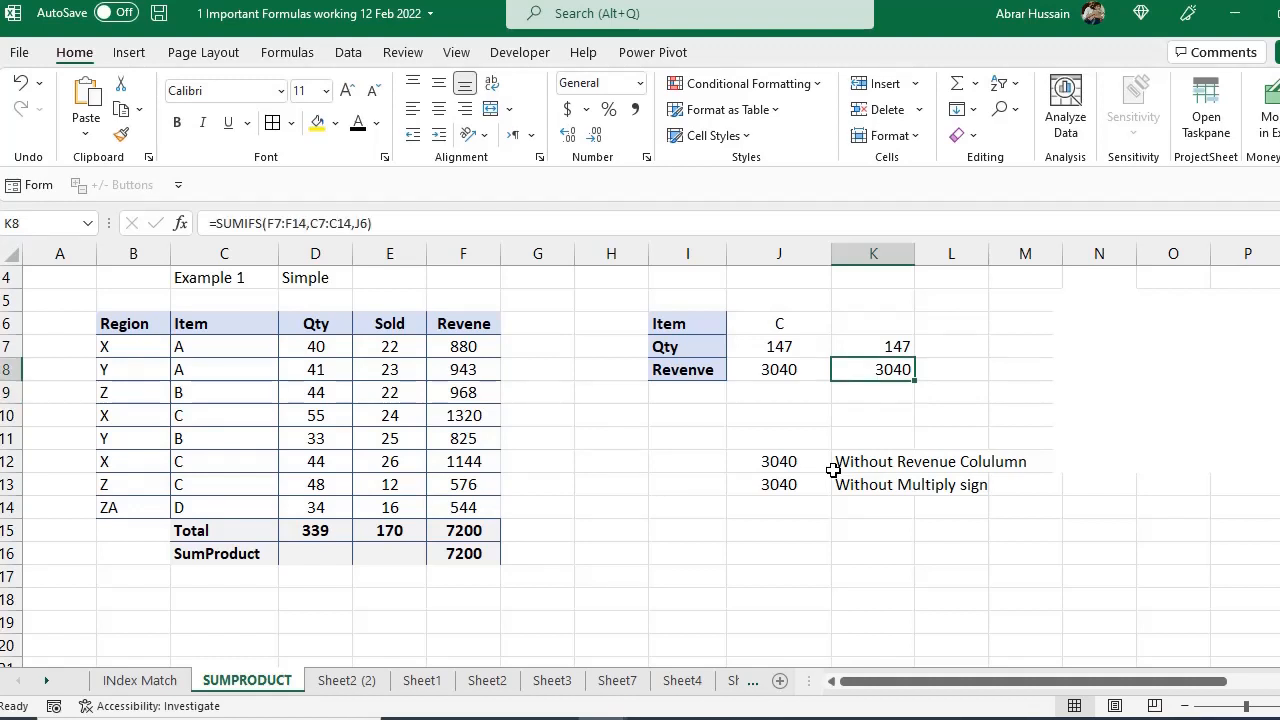
- Remove the revenue range F7:F14 from the J8 formula, keeping =SUMPRODUCT((C7:C14=J6)*( for new arrays
key("F2")
key("Escape")
key("Left")
key("F2")
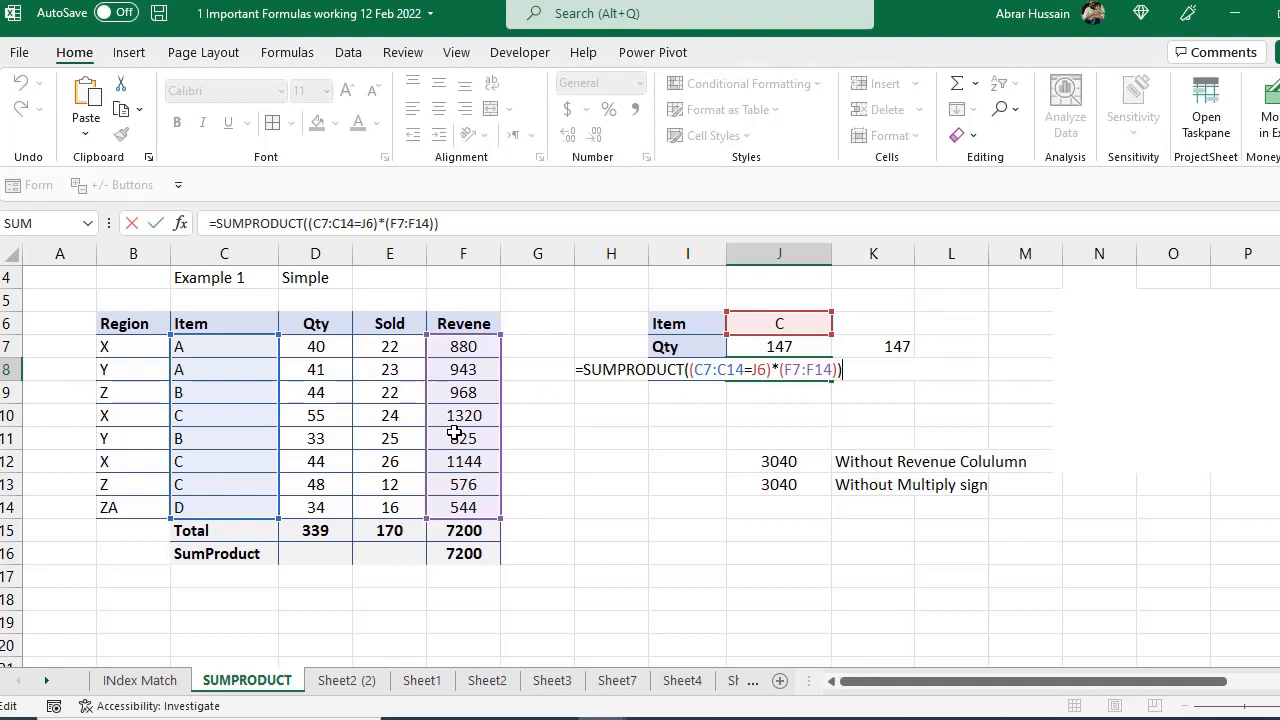
key("BackSpace")
key("BackSpace")
key("BackSpace")
key("BackSpace")
key("BackSpace")
key("BackSpace")
key("BackSpace")
key("BackSpace")
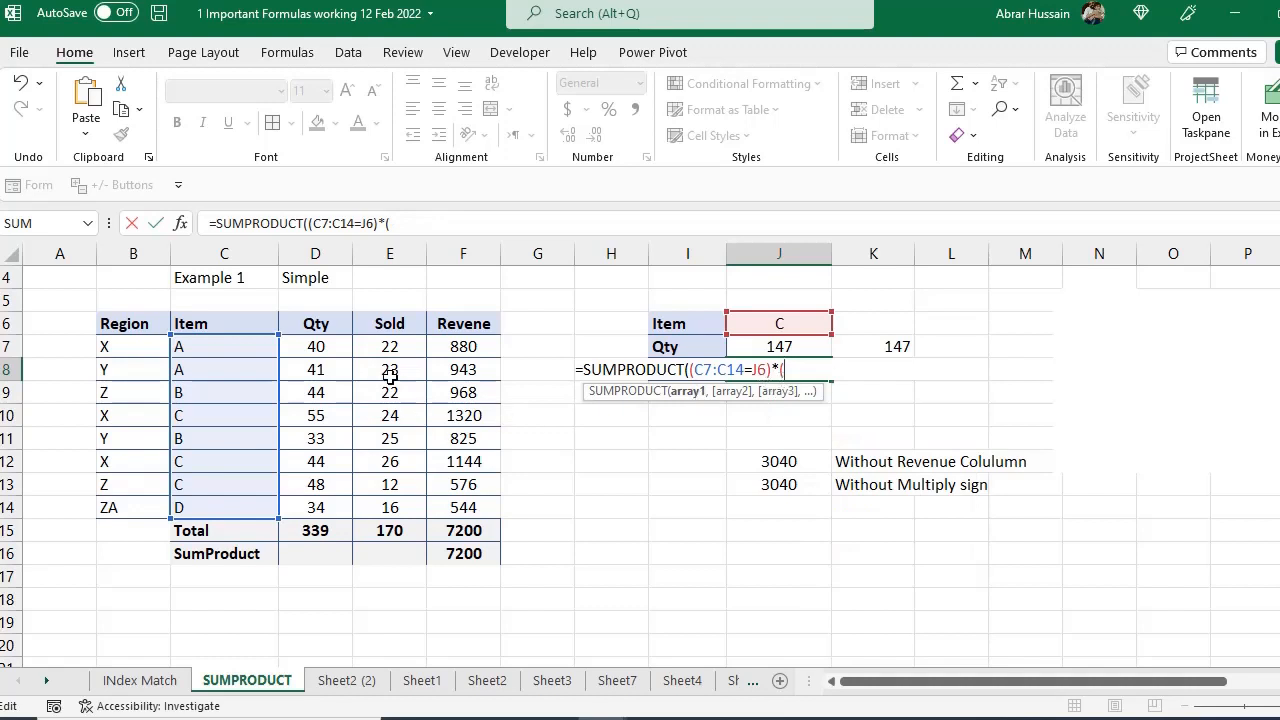
- Complete J8 with the Qty and Sold ranges so it reads =SUMPRODUCT((C7:C14=J6)*(D7:D14)*(E7:E14))
left_click_drag(314, 346, 314, 508)
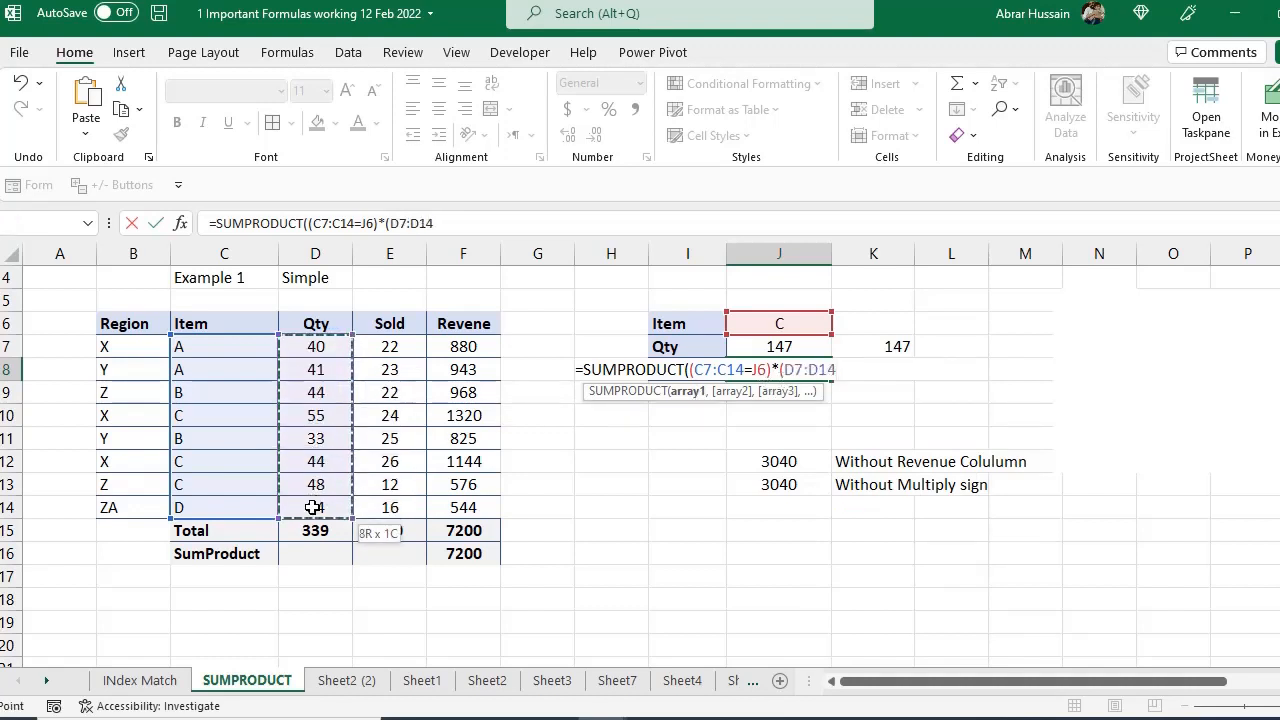
type(")*(")
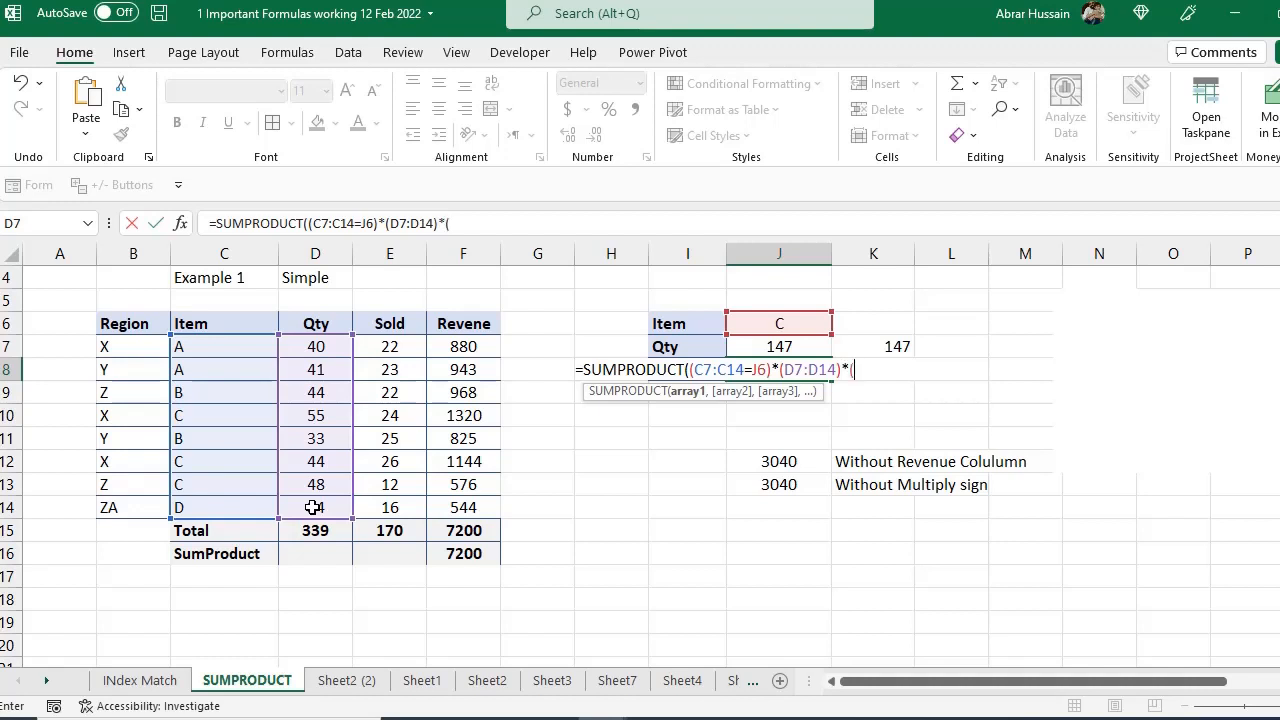
left_click_drag(386, 347, 390, 507)
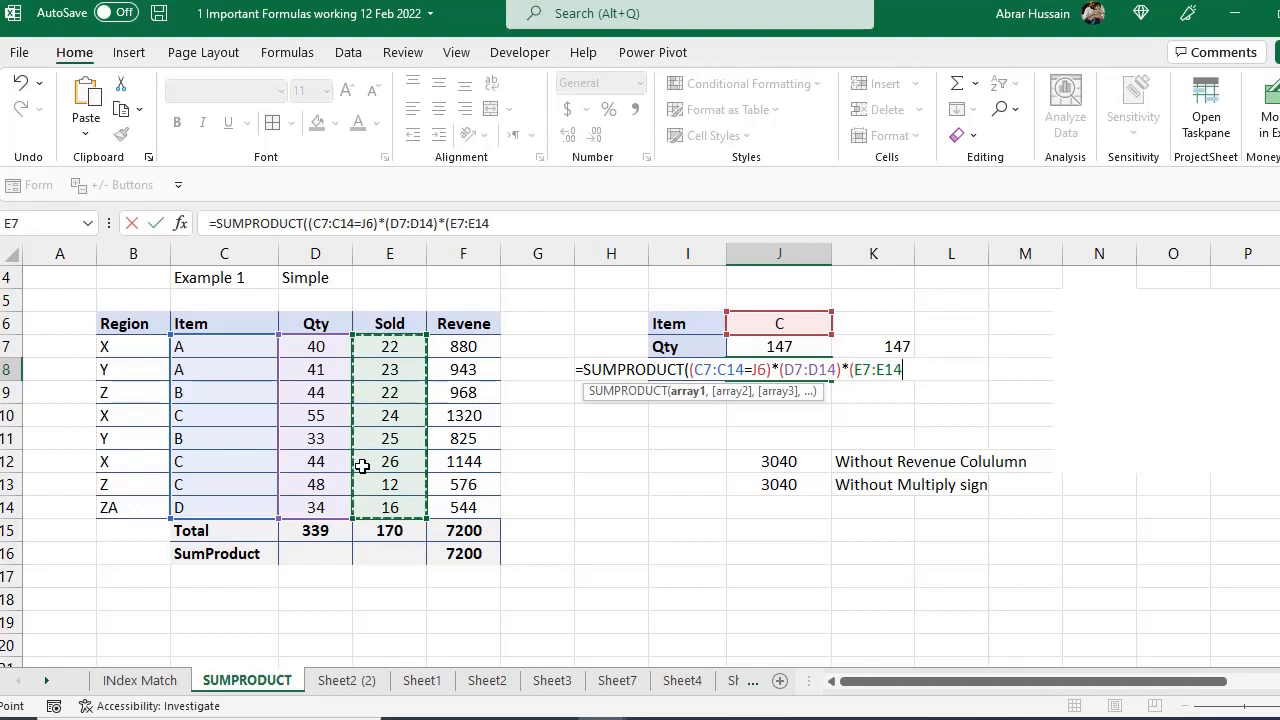
type(")")
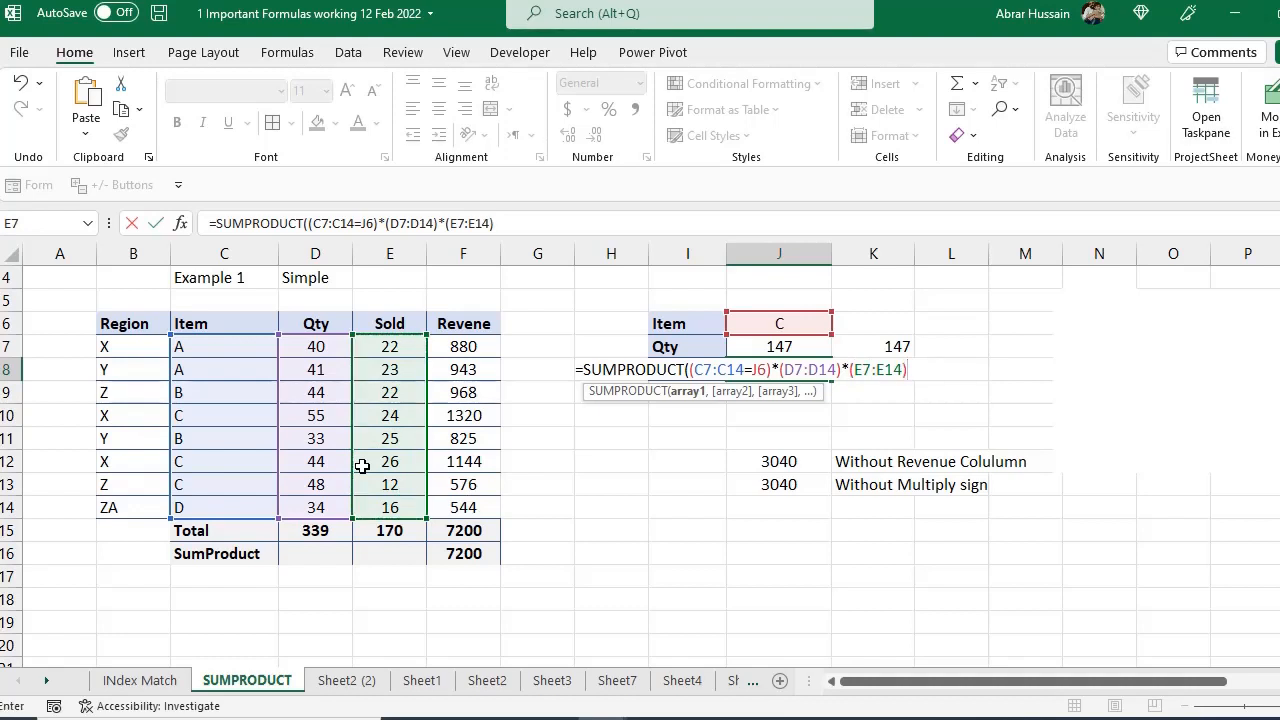
key("Return")
key("Up")
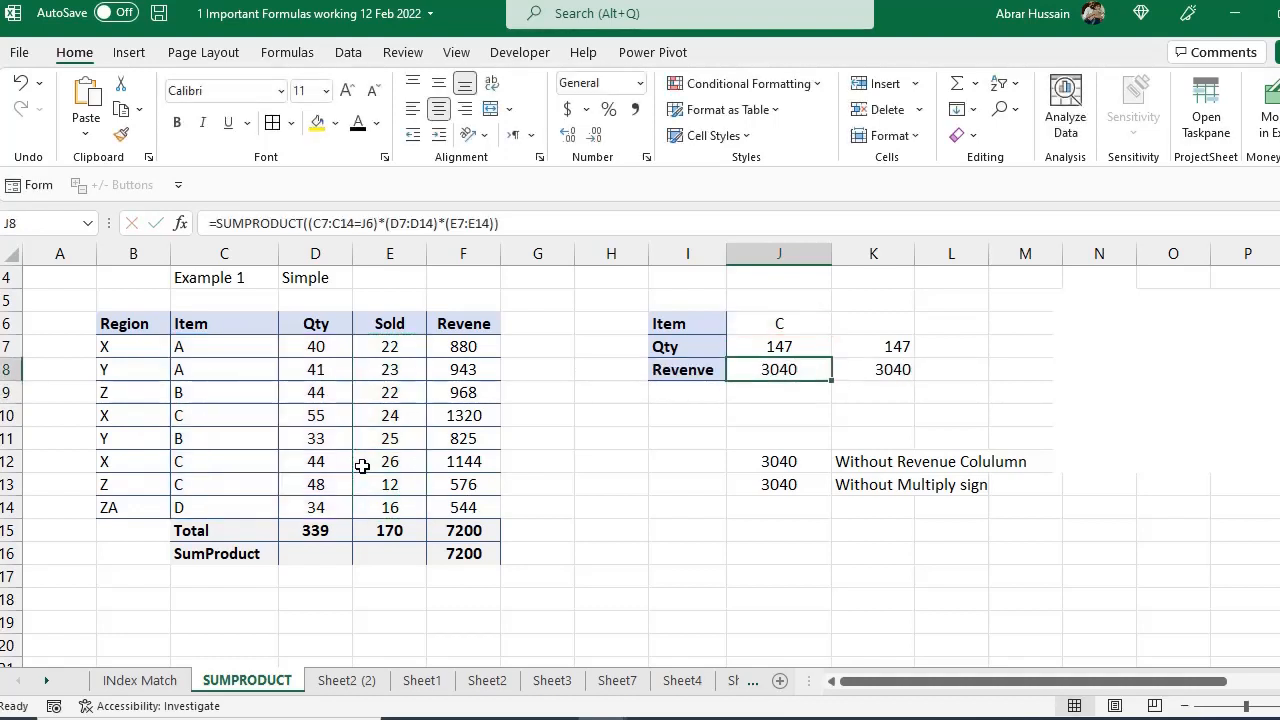
- Examine the ranges multiplied in the J8 SUMPRODUCT formula and compare it with the neighbouring Qty and SUMIFS formulas
double_click(822, 368)
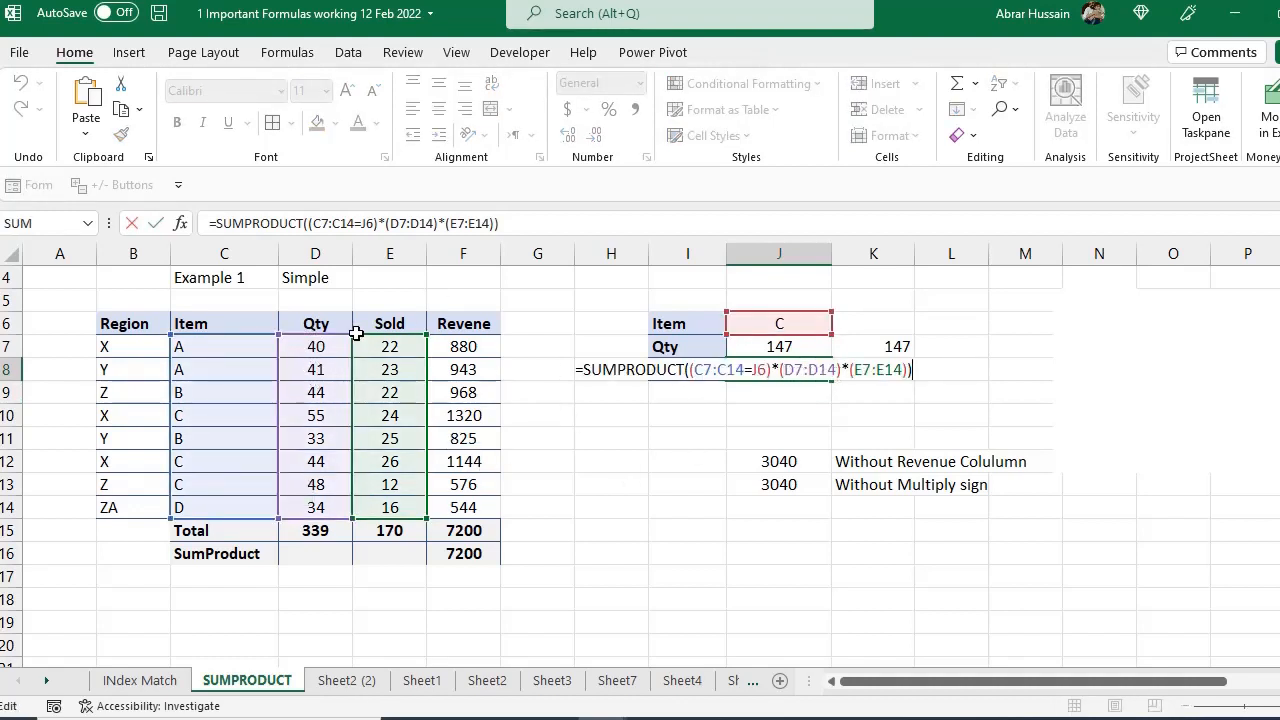
left_click(853, 370)
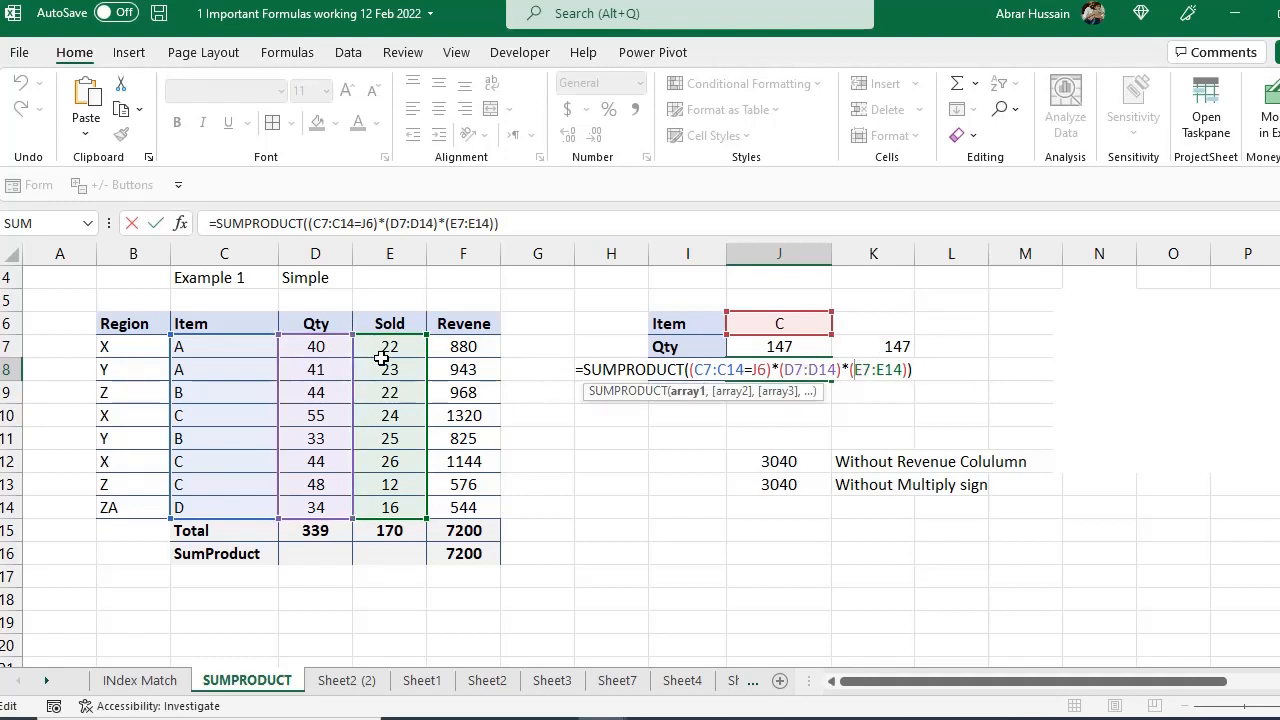
key("ctrl+Return")
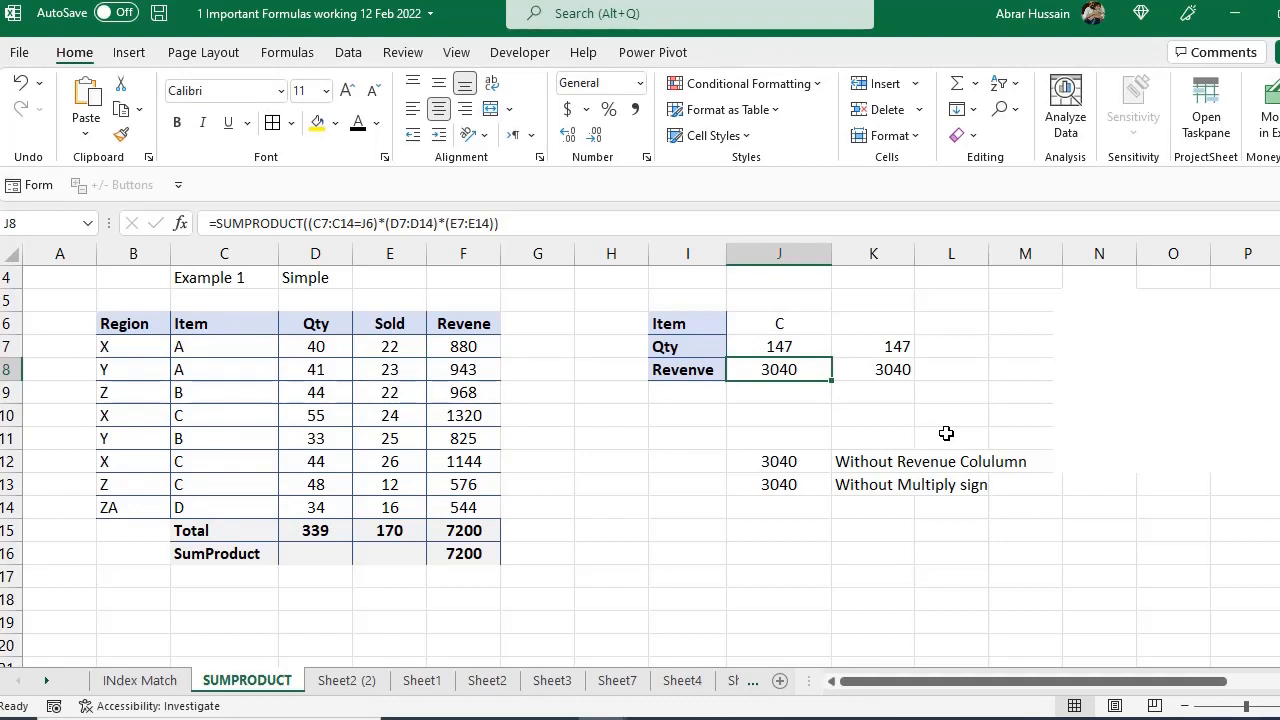
key("Right")
key("F2")
key("Up")
key("Up")
key("Up")
key("Up")
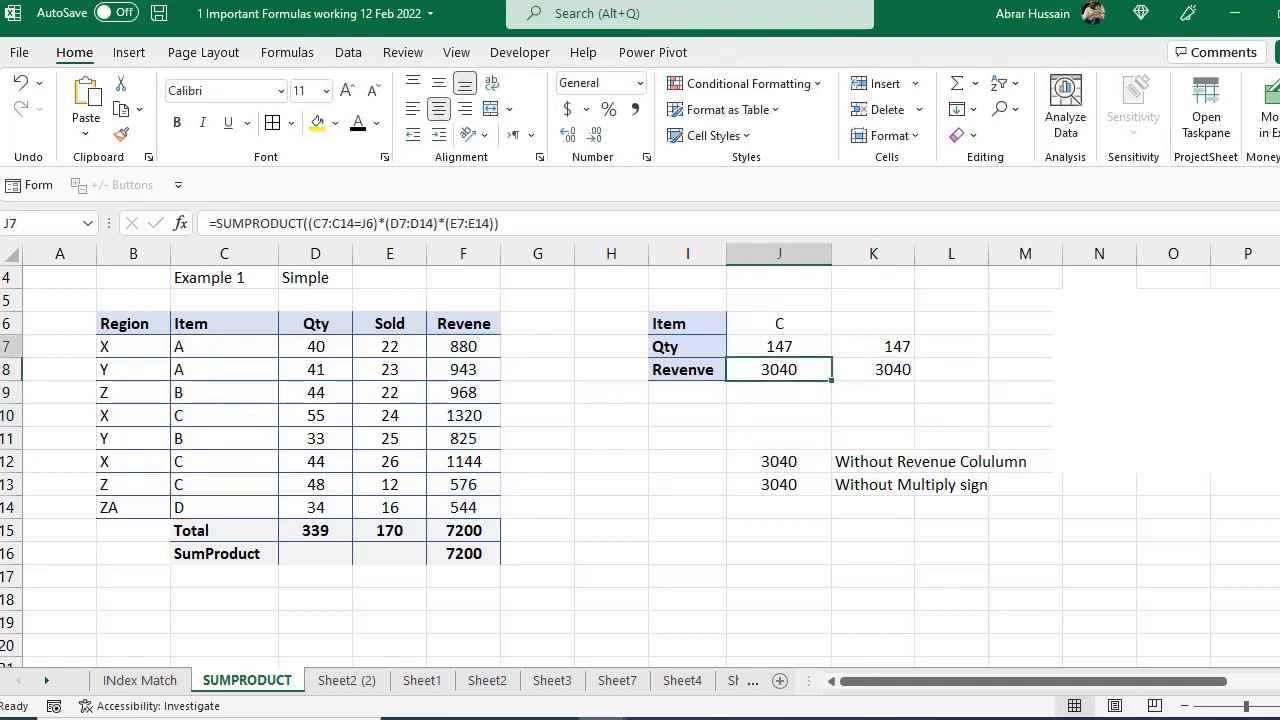
key("F2")
key("Escape")
key("Down")
key("F2")
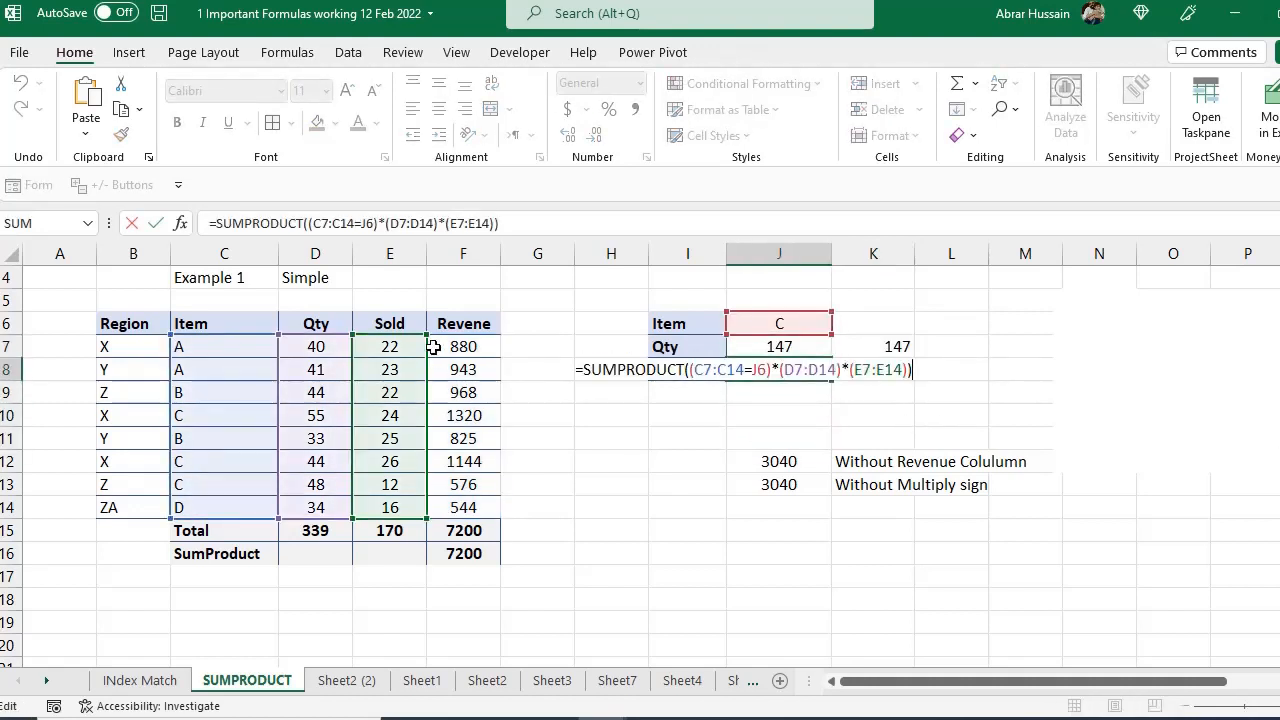
key("Return")
- Review the Without Revenue Colulumn note in K12 and the Without Multiply sign formula in J13 with its note
left_click(871, 464)
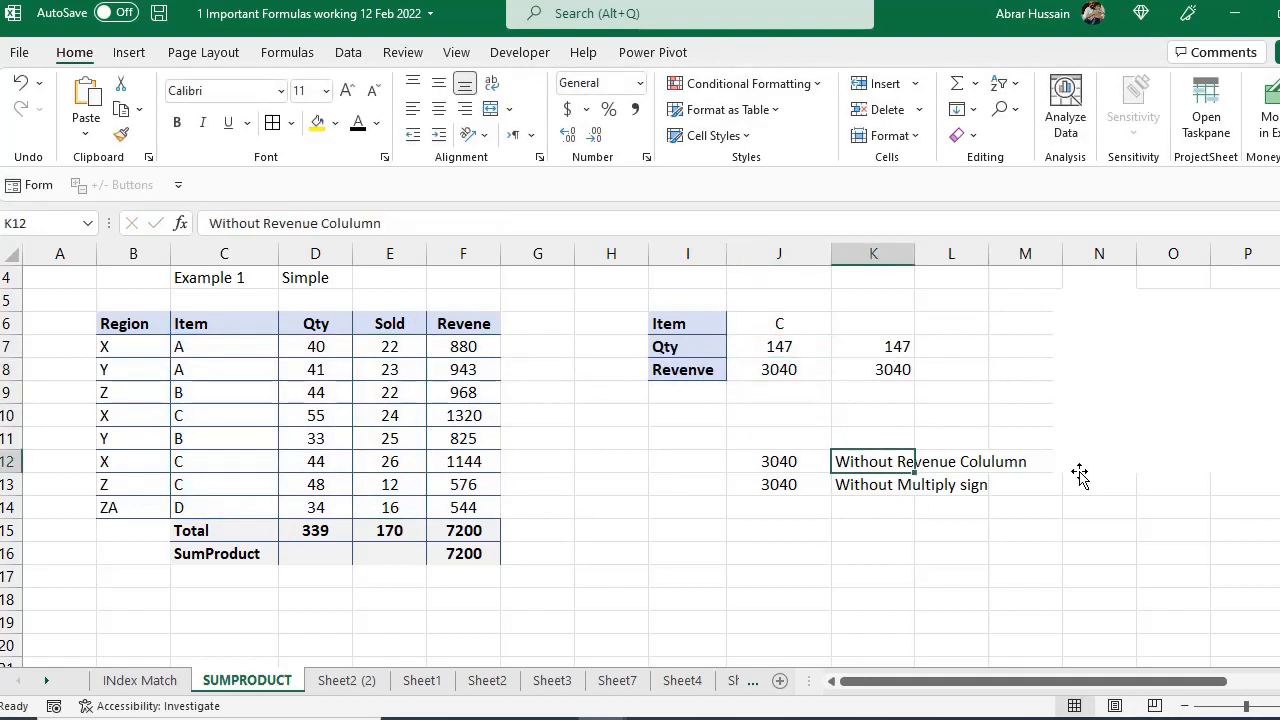
double_click(790, 485)
key("Escape")
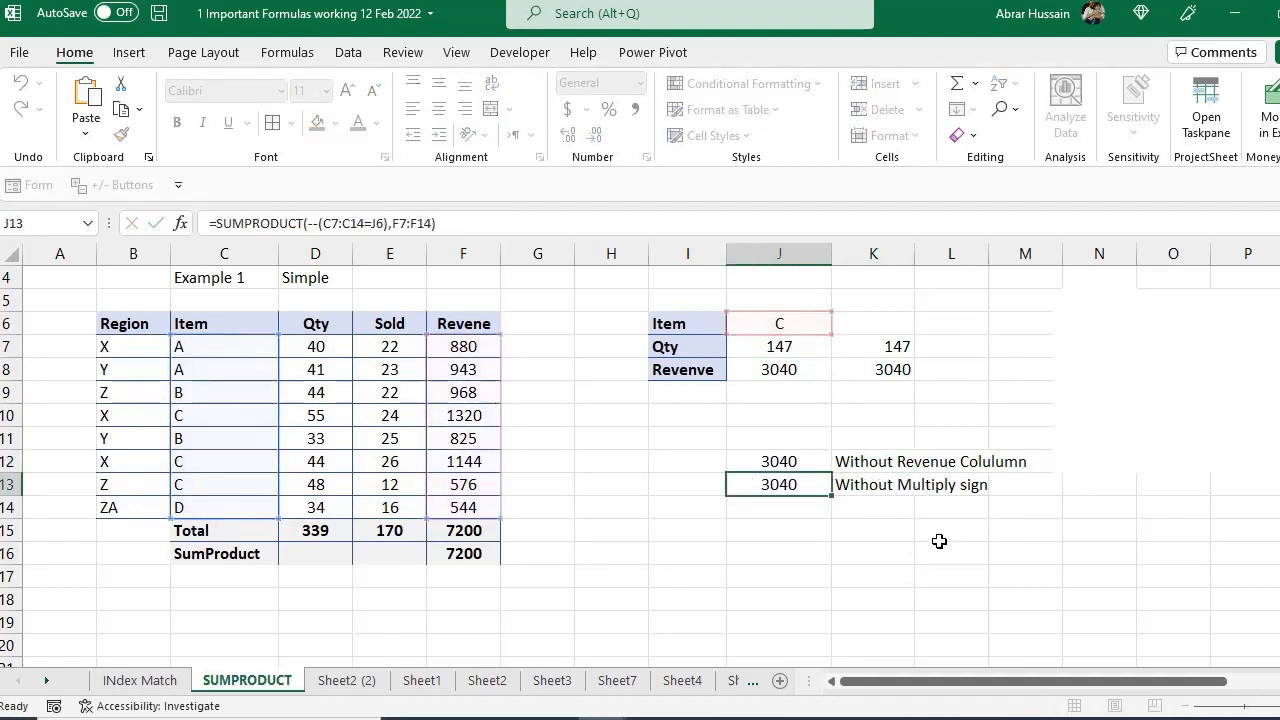
left_click(851, 486)
key("F2")
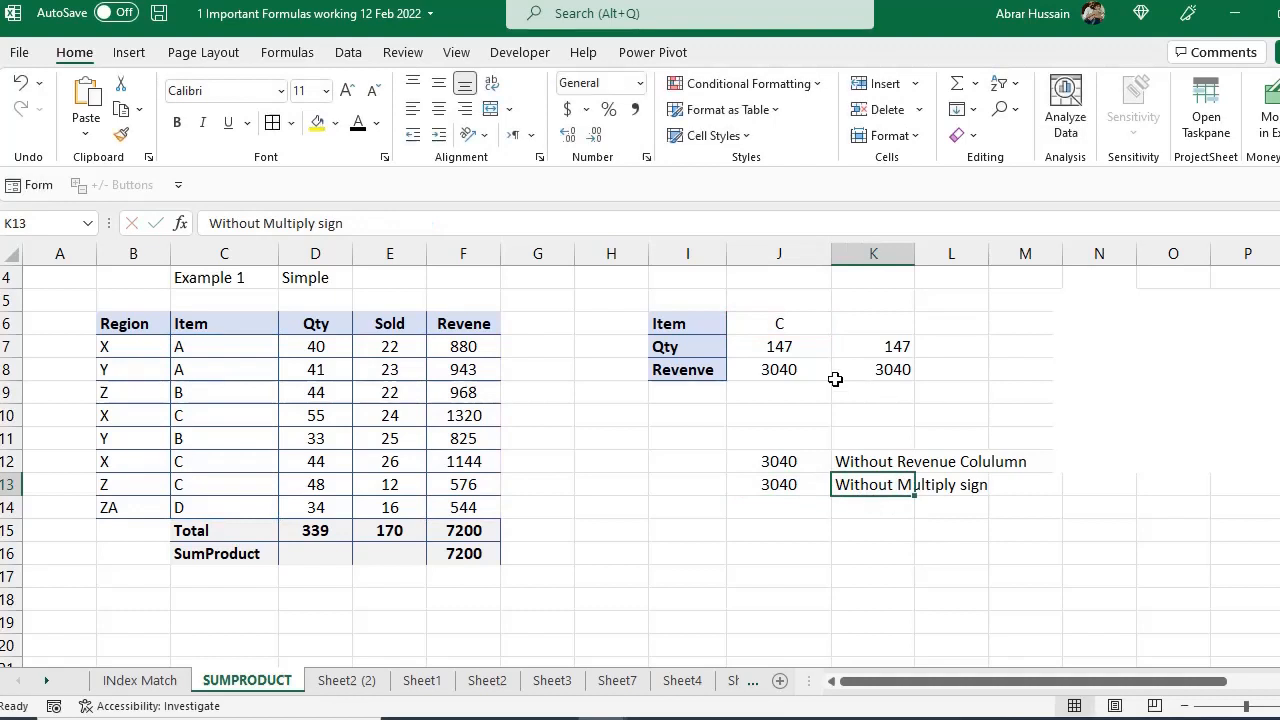
- Replace both multiply signs in J8 with commas so it reads =SUMPRODUCT((C7:C14=J6),(D7:D14),(E7:E14))
double_click(822, 370)
left_click(782, 365)
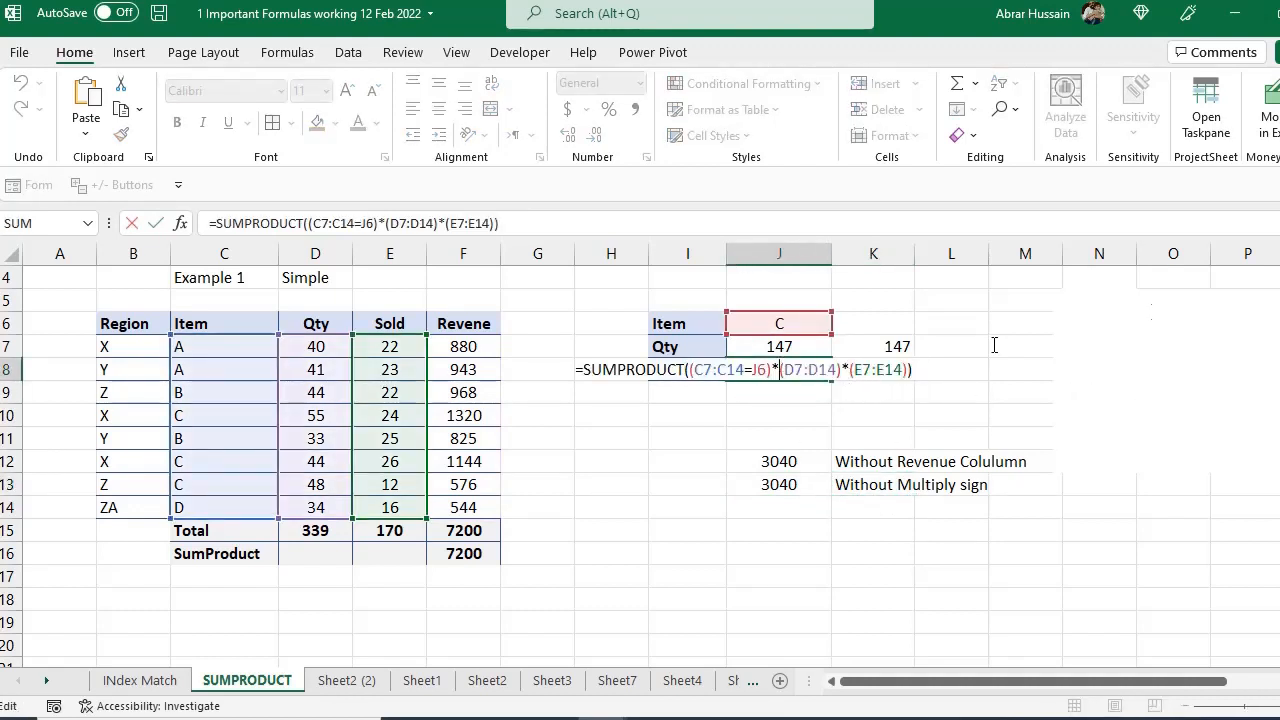
key("BackSpace")
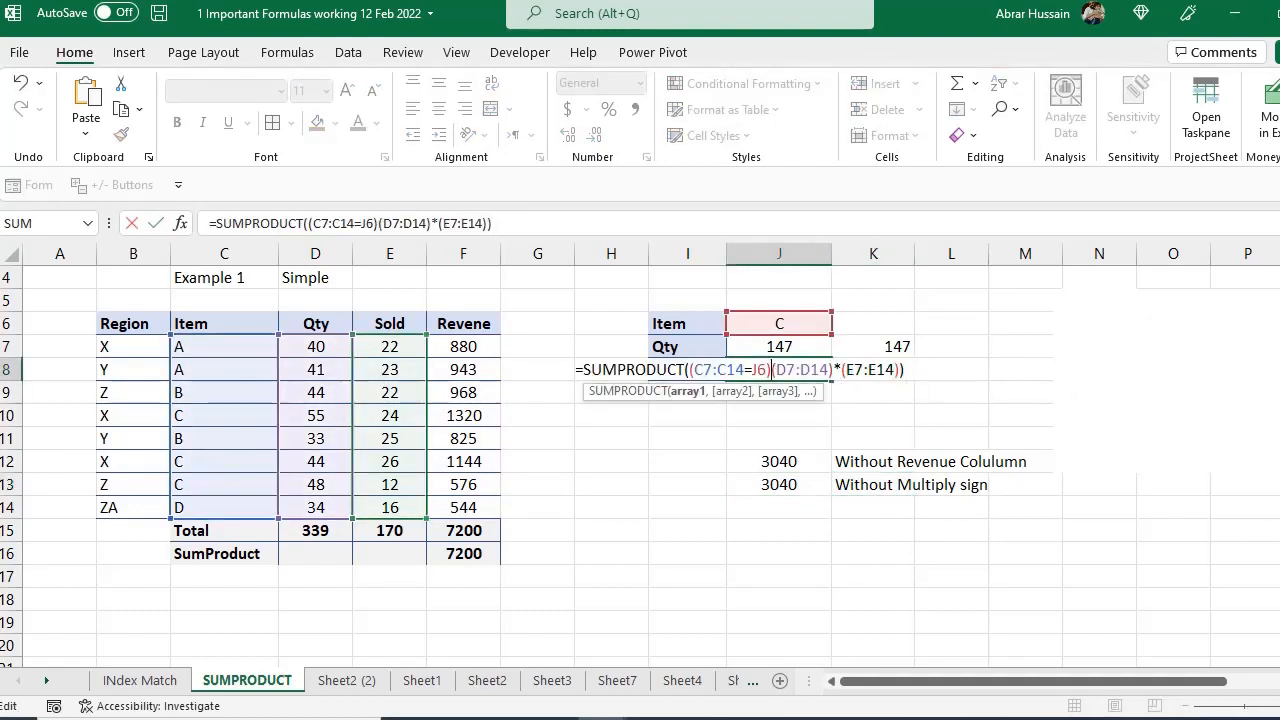
type(",")
key("Right")
key("Right")
key("Right")
key("Right")
key("Right")
key("Right")
key("Right")
key("Right")
key("Right")
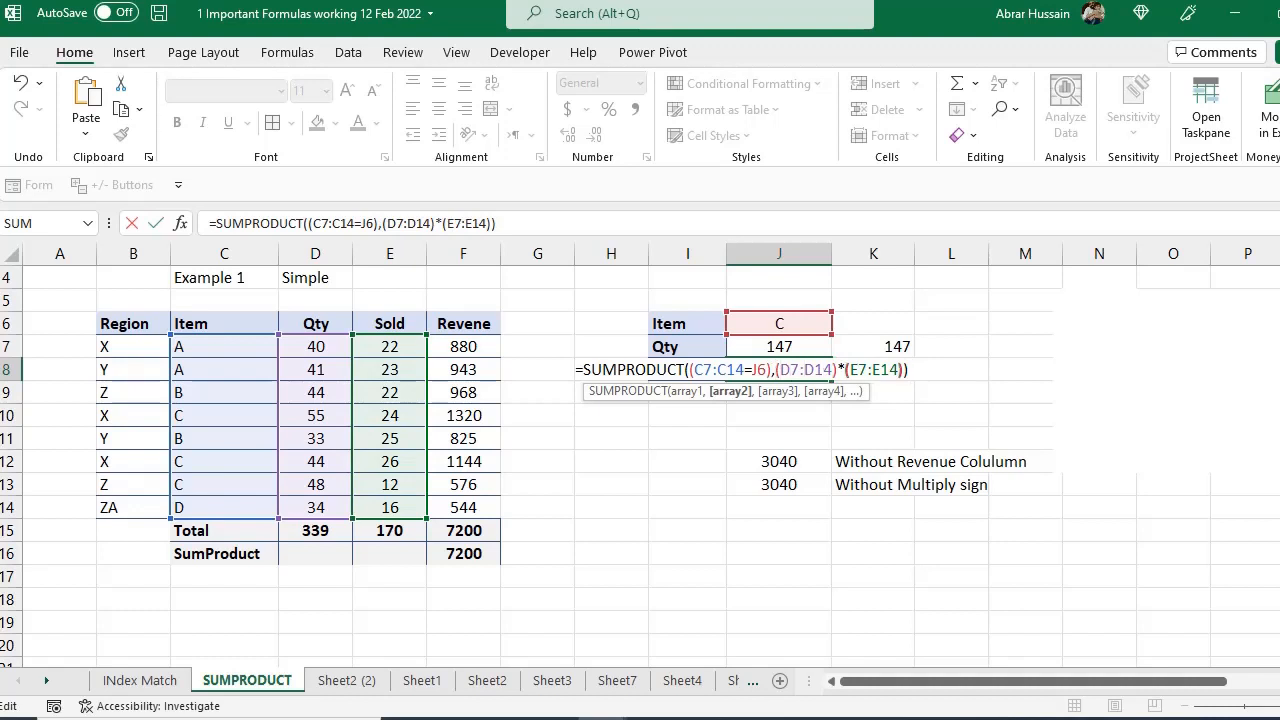
key("BackSpace")
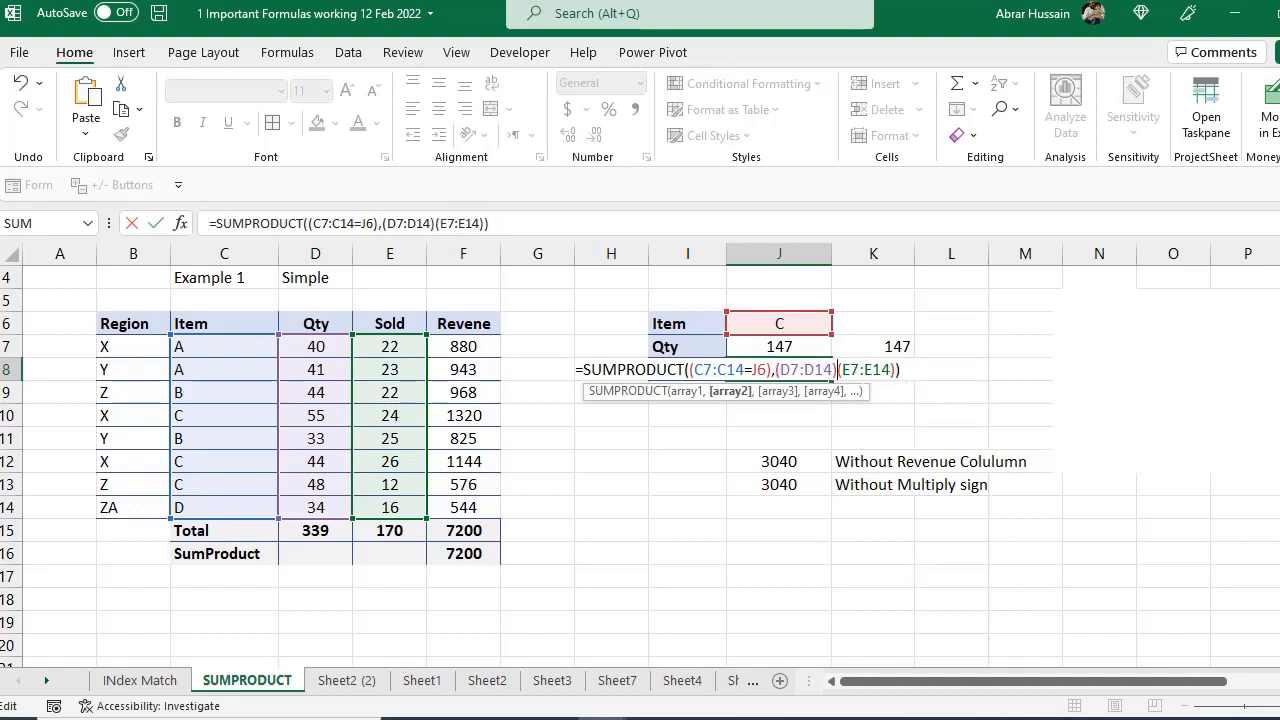
type(".")
key("BackSpace")
type(",")
key("ctrl+Return")
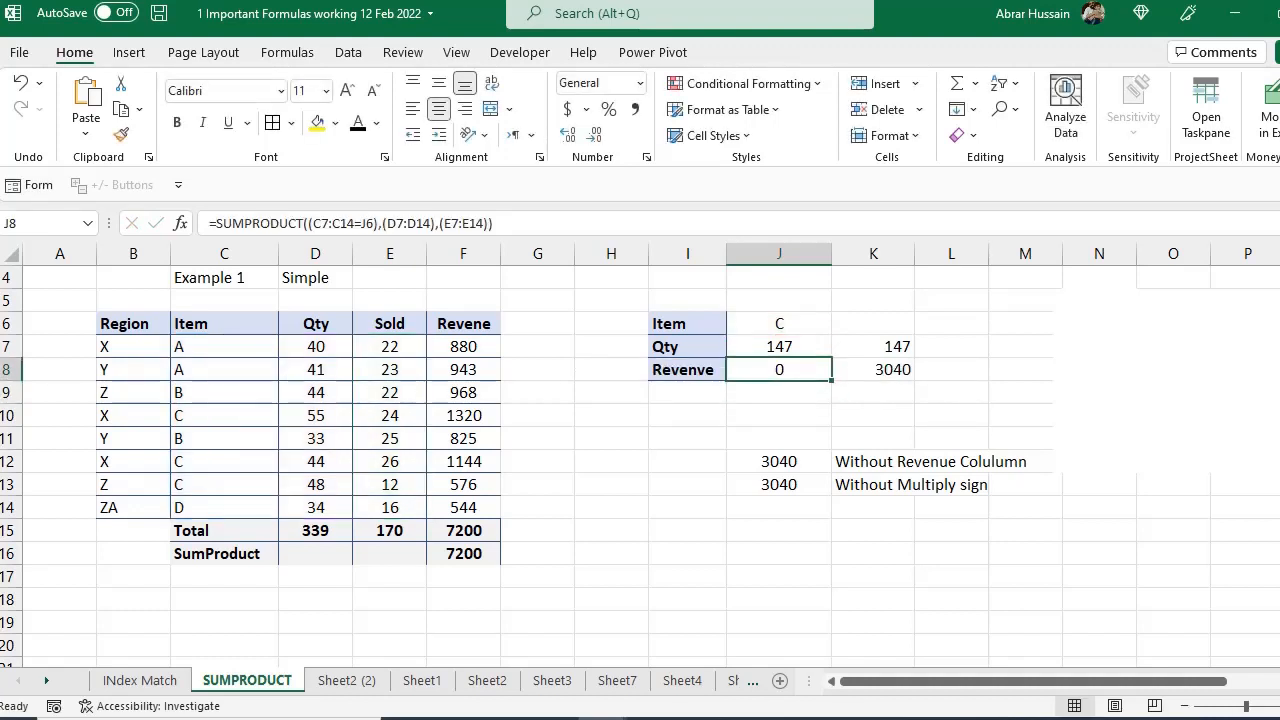
- Insert a double minus before the item criterion in J8 so it reads =SUMPRODUCT(--(C7:C14=J6),(D7:D14),(E7:E14))
key("F2")
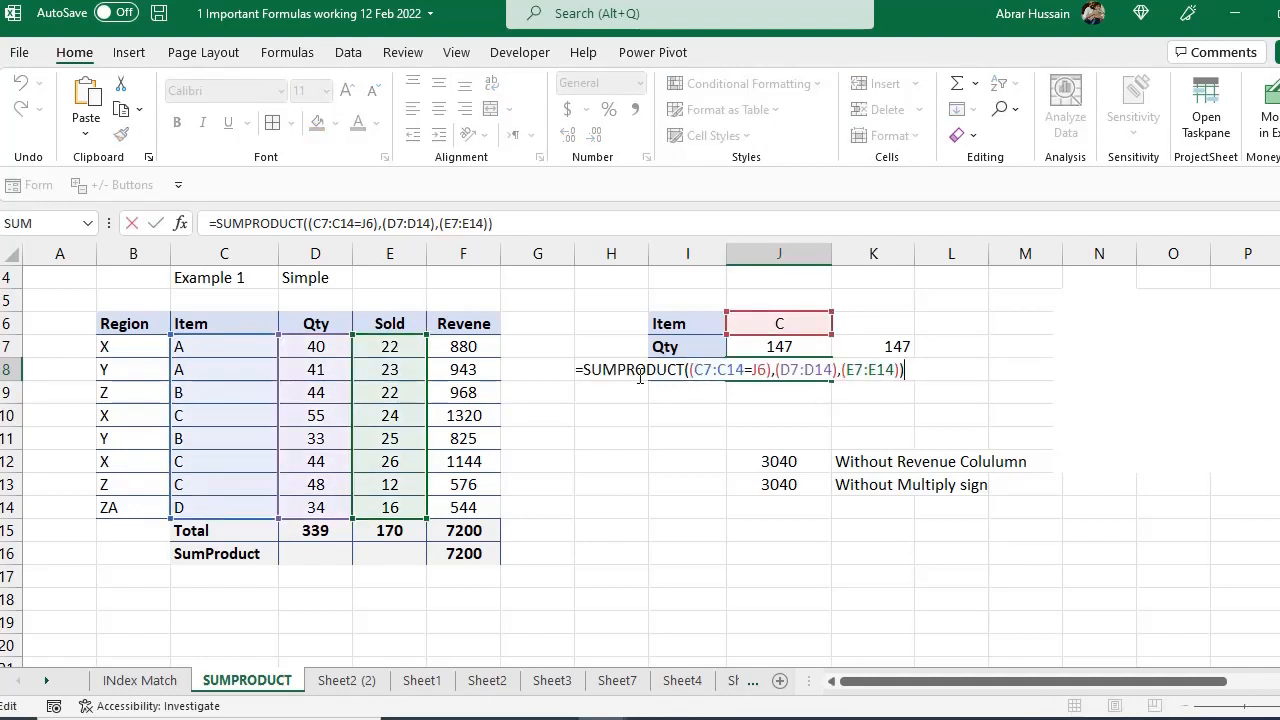
left_click(689, 370)
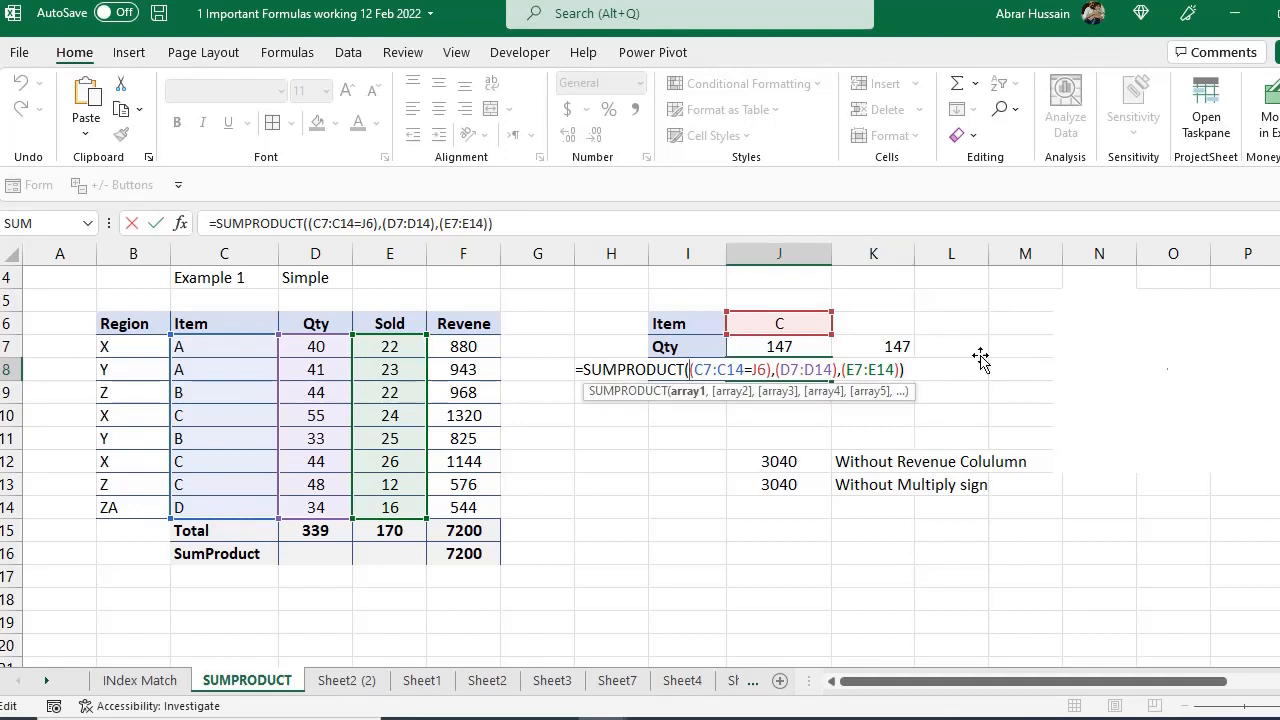
type("--")
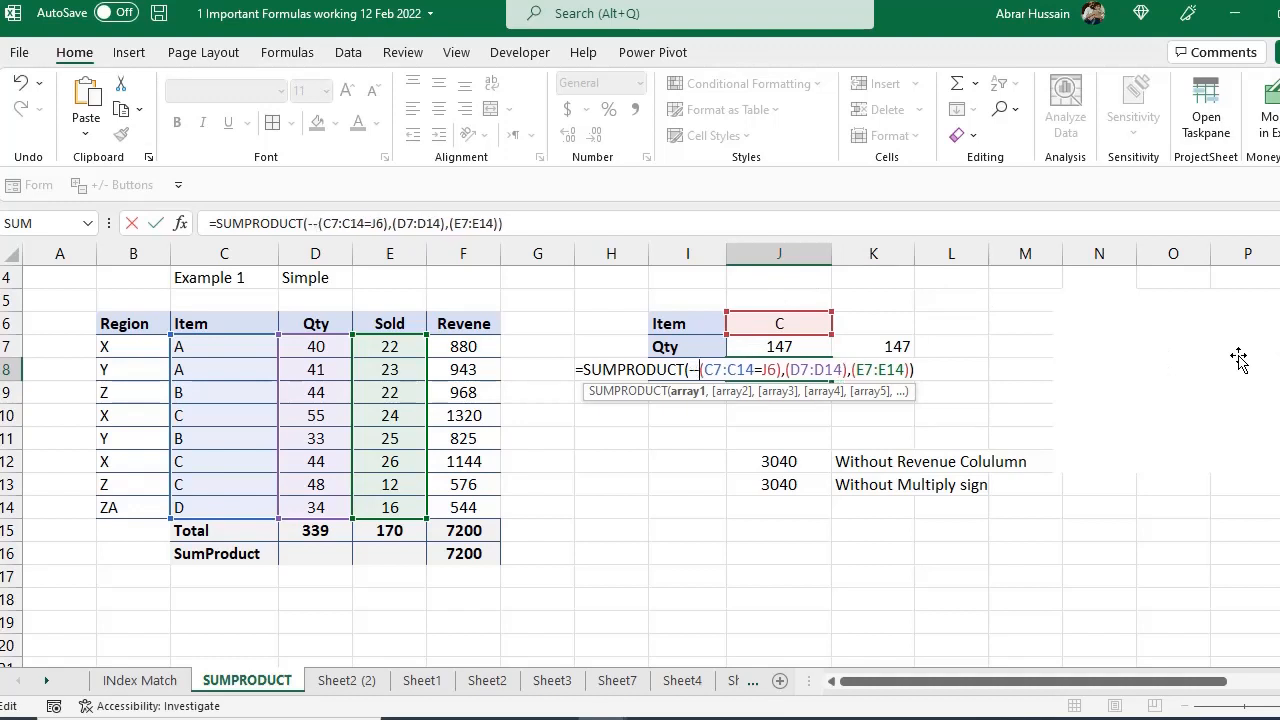
key("ctrl+Return")
- Remove the double minus from J8 and swap both commas for multiply signs: =SUMPRODUCT((C7:C14=J6)*(D7:D14)*(E7:E14))
key("F2")
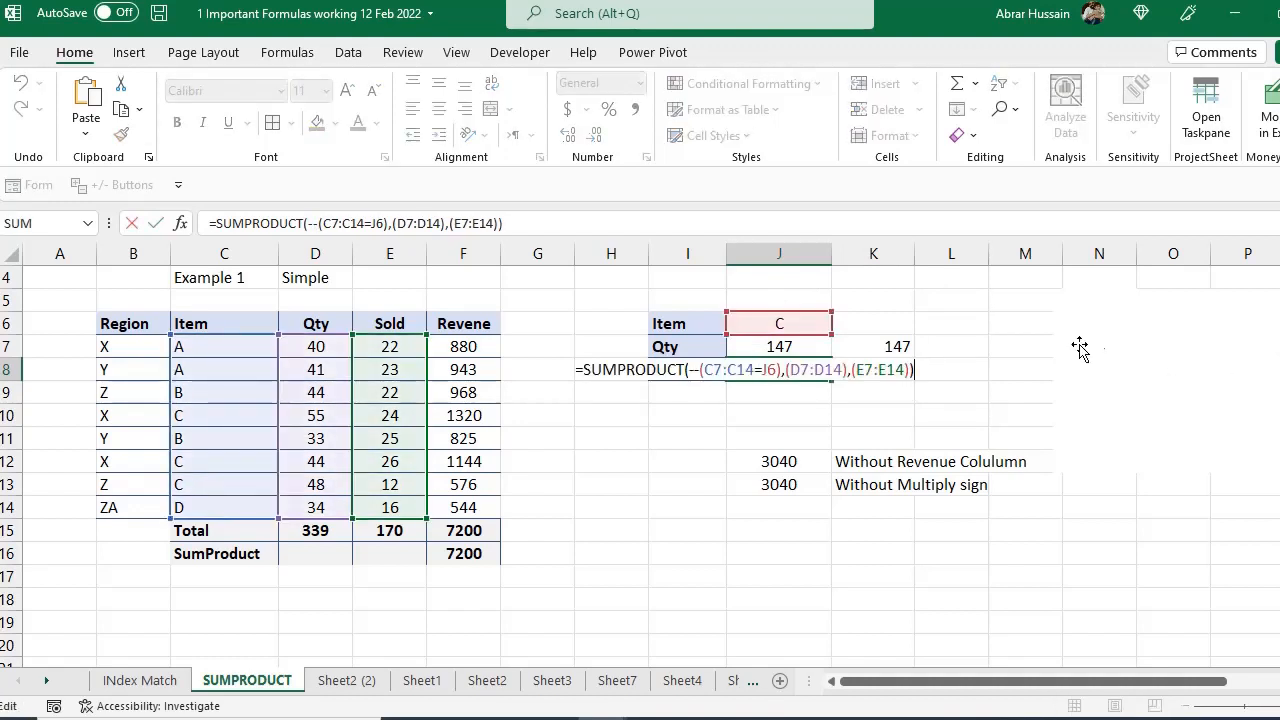
left_click(702, 370)
left_click_drag(708, 368, 763, 375)
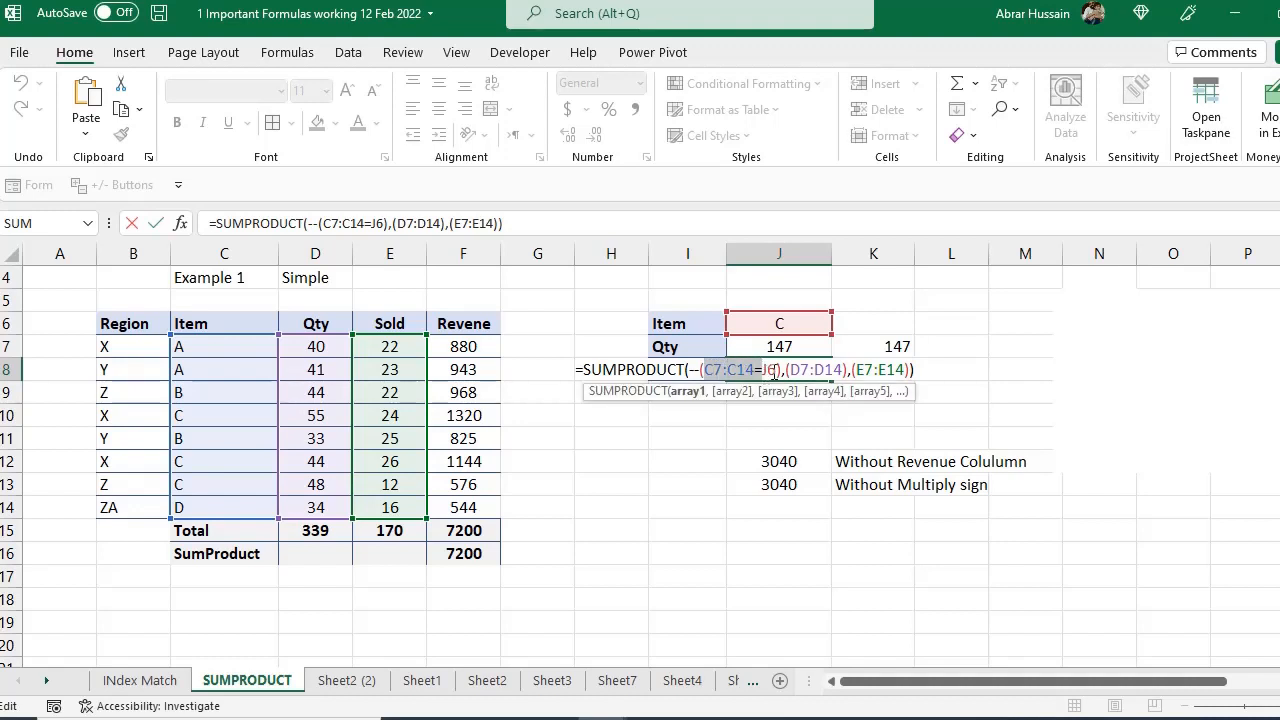
left_click(777, 371)
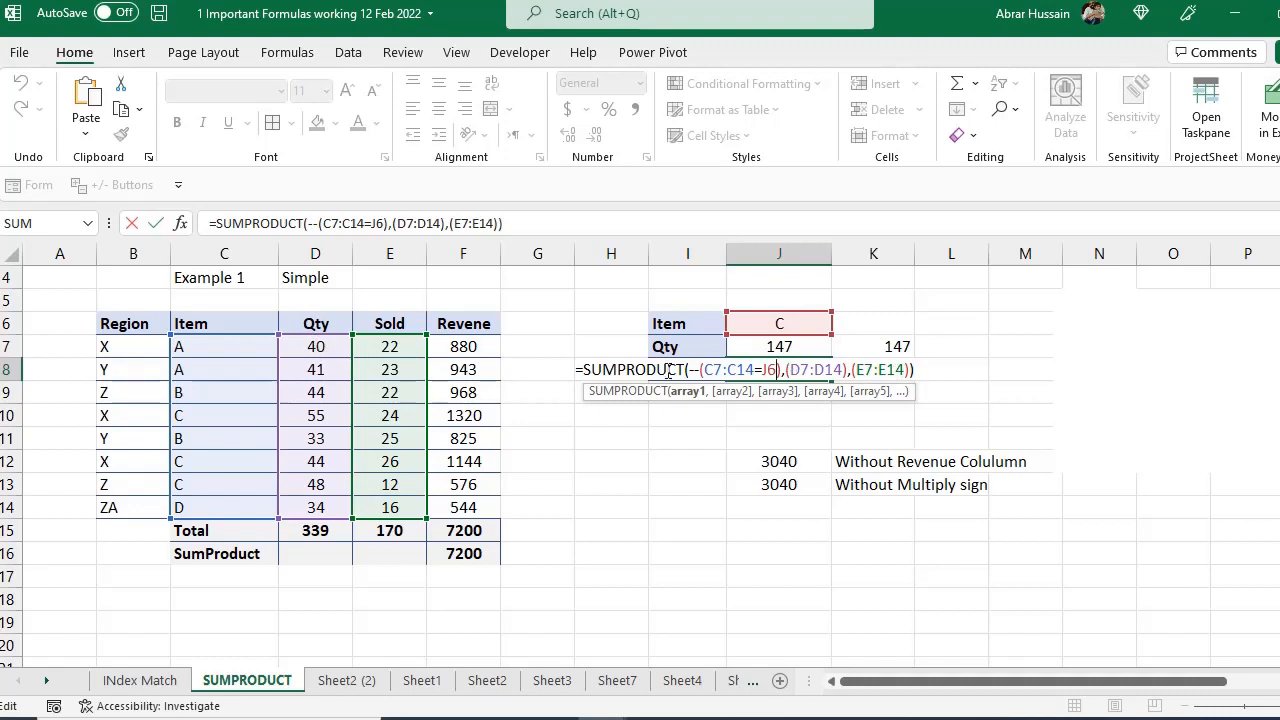
double_click(697, 369)
key("Delete")
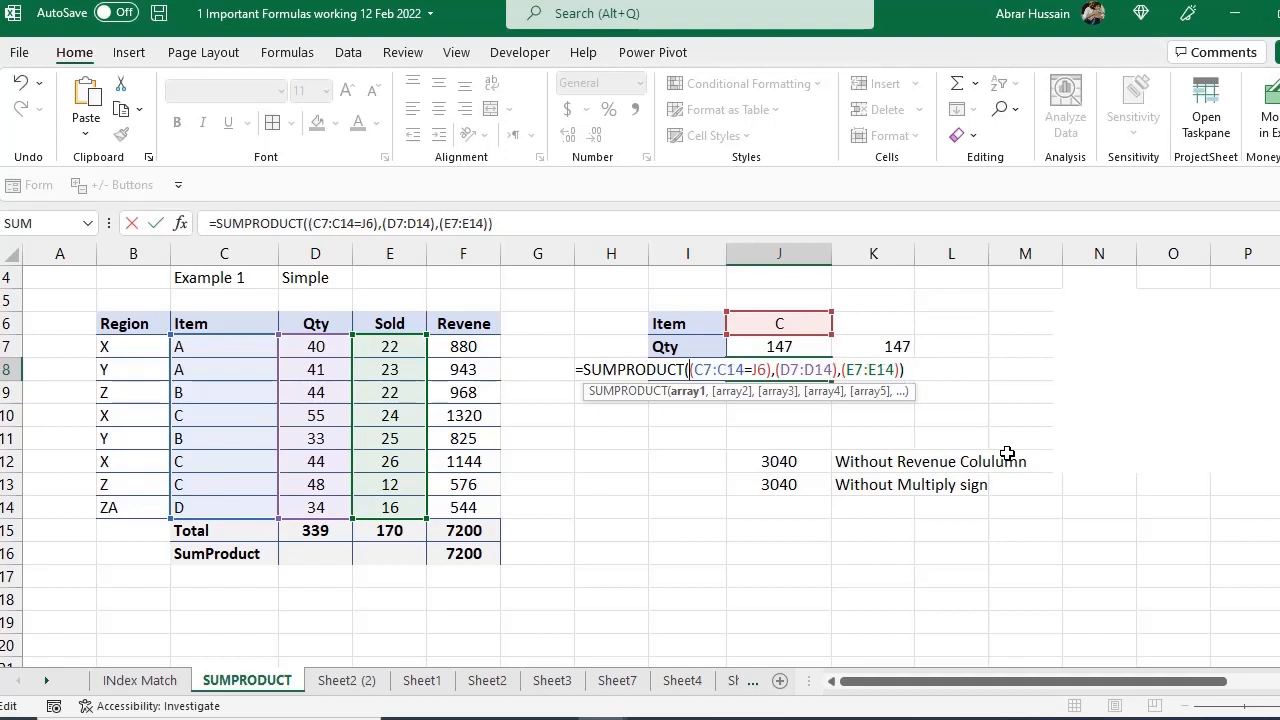
key("Right")
key("Right")
key("BackSpace")
type("*")
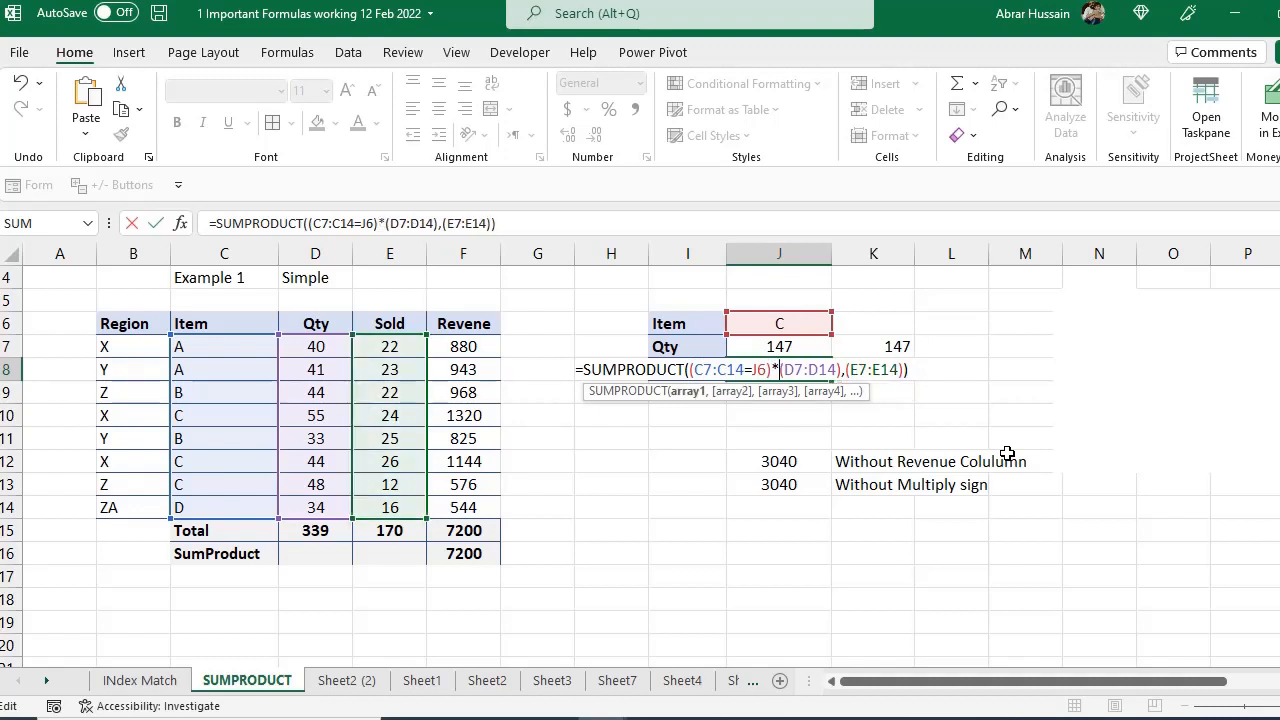
key("Right")
key("Right")
key("Right")
key("Right")
key("Right")
key("Right")
key("Right")
key("Right")
key("Right")
key("BackSpace")
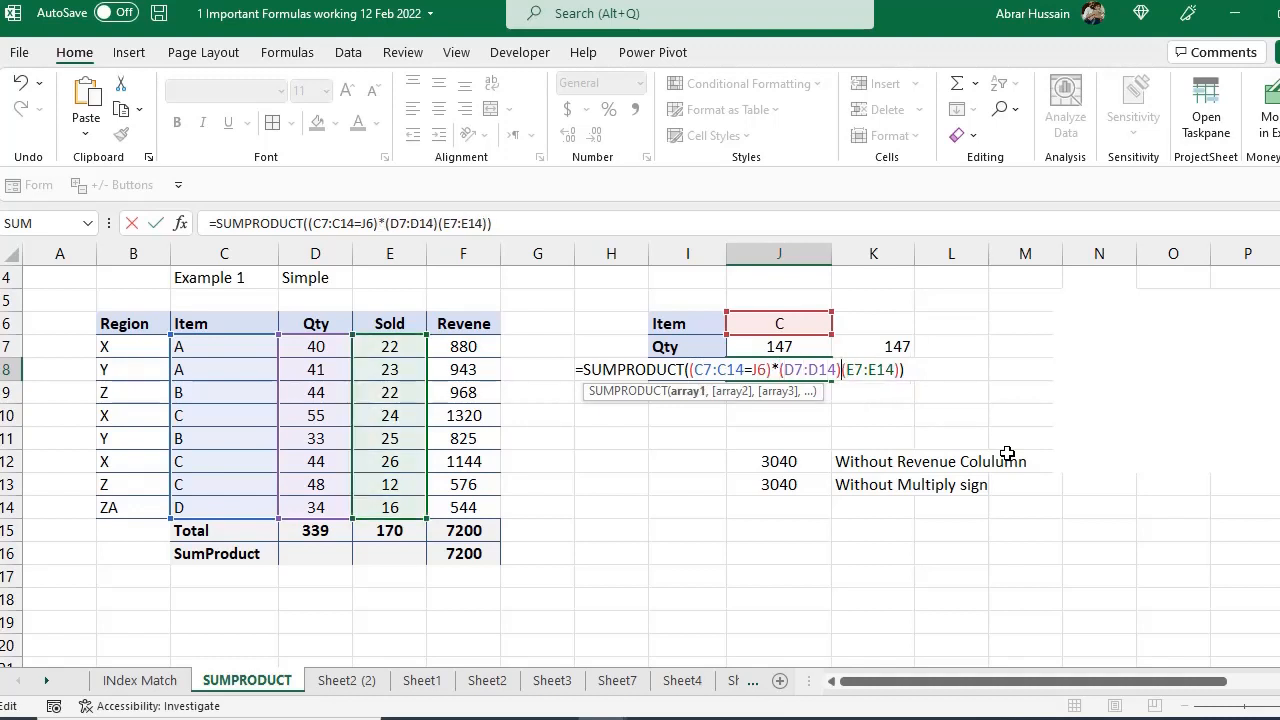
type("*")
key("Right")
key("Right")
key("Right")
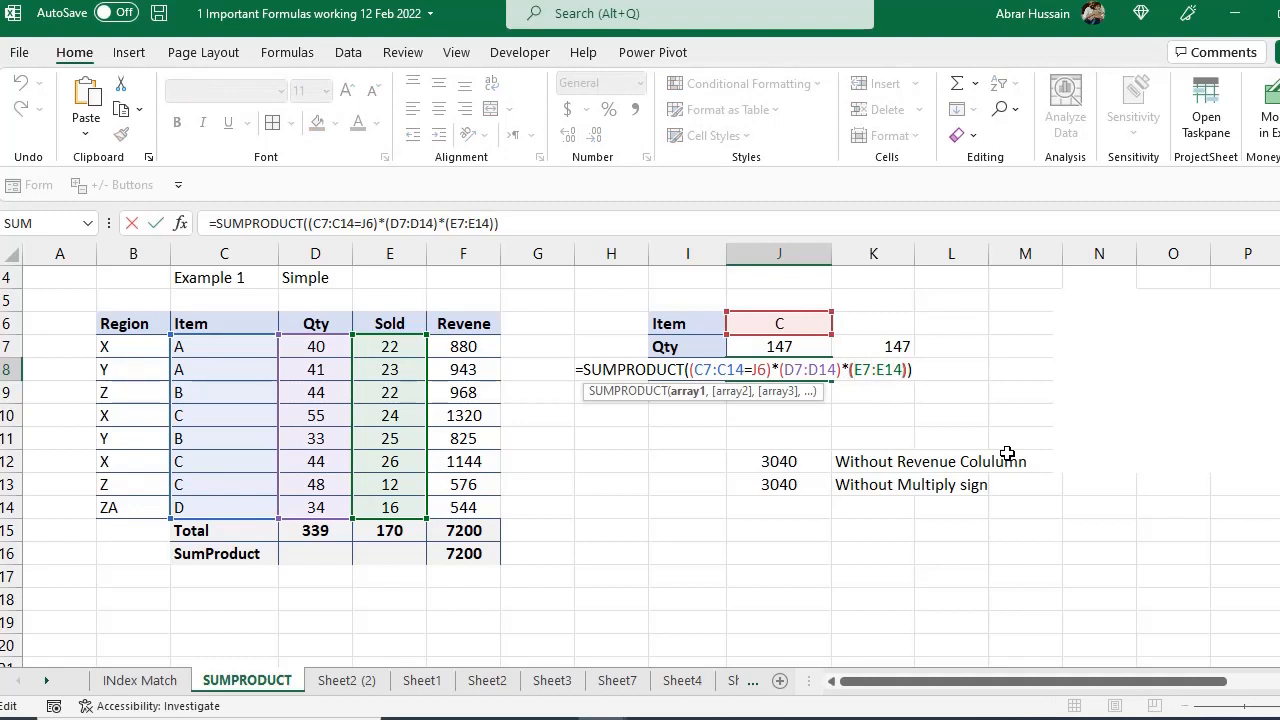
- Change both multiply signs in the J8 formula back to commas between the criterion, Qty and Sold ranges
key("BackSpace")
type(",")
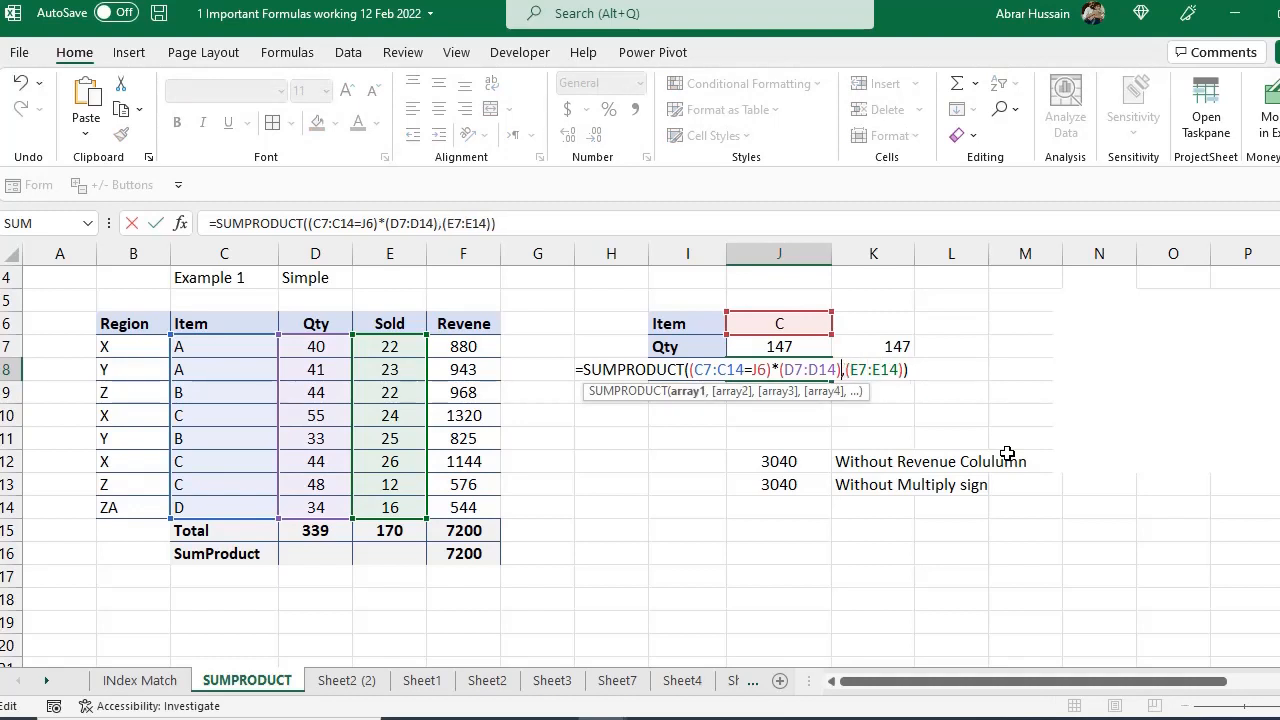
key("Left")
key("Left")
key("Left")
key("Left")
key("Left")
key("Left")
key("Left")
key("Left")
key("Left")
key("BackSpace")
type(",")
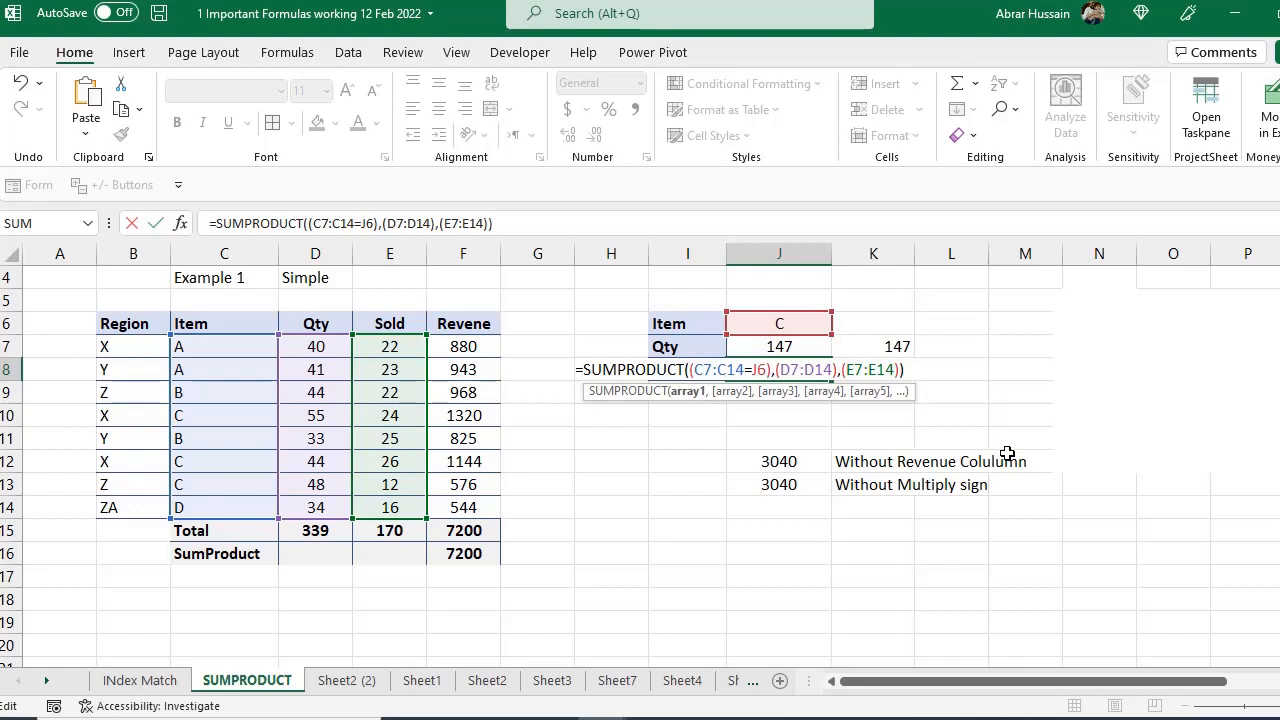
- Put the double minus back before the (C7:C14=J6) criterion and commit the comma-separated J8 formula
key("Left")
key("Left")
key("Left")
key("Left")
key("Left")
key("Left")
key("Left")
key("Left")
key("Left")
key("Left")
key("Left")
key("Left")
type("--")
key("Return")
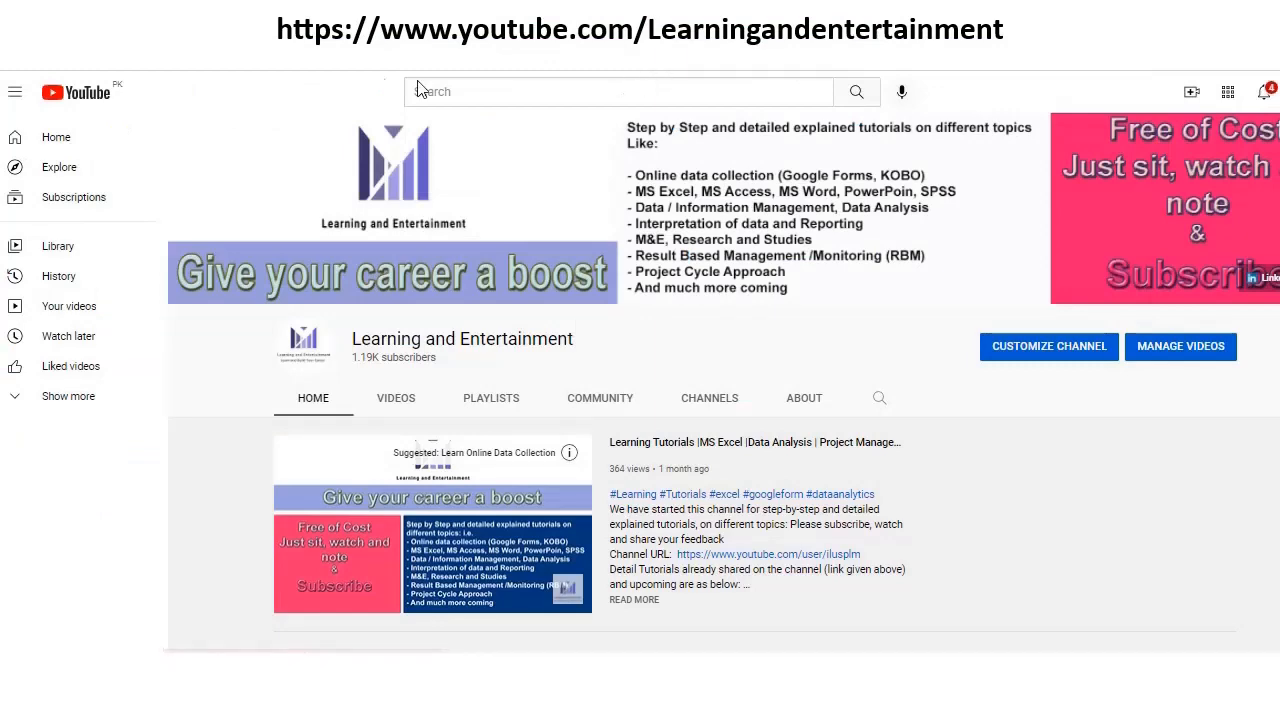
- Switch to the Learning and Entertainment channel on YouTube and browse its playlists, uploads, and Excel and PowerPoint sections
scroll(635, 445, "down", 1)
scroll(849, 354, "down", 2)
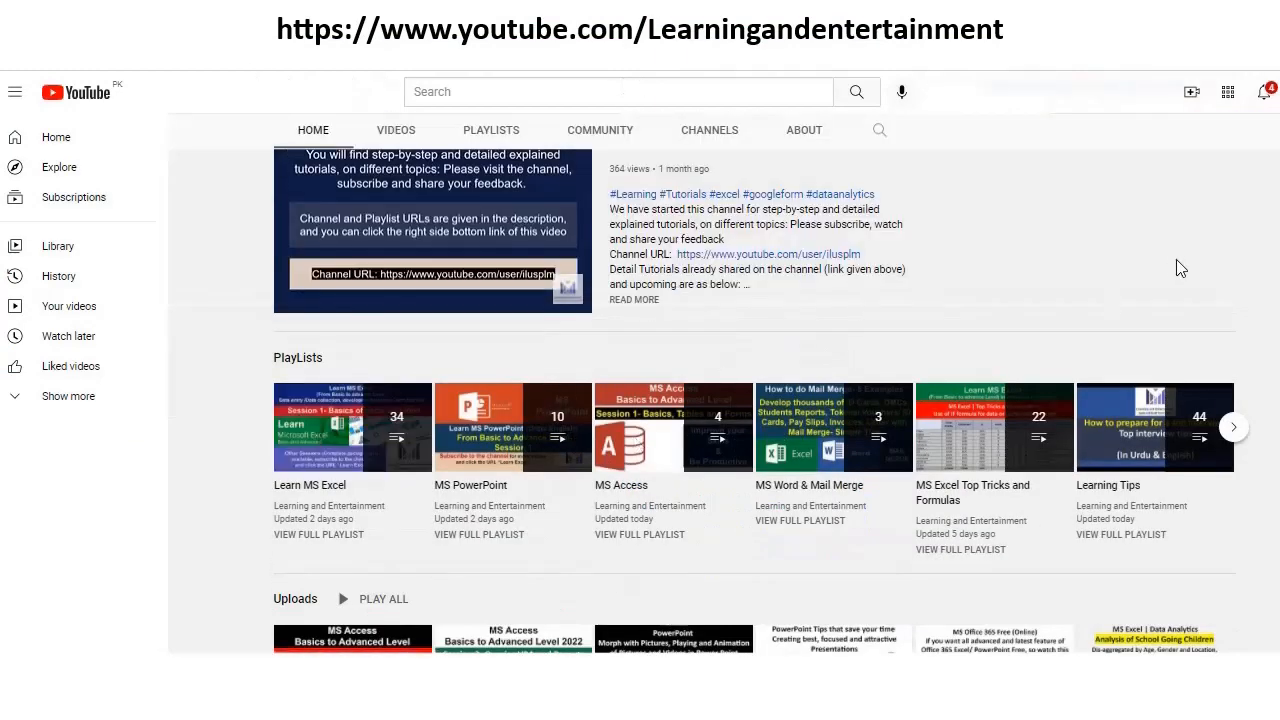
scroll(1170, 450, "down", 1)
scroll(1170, 450, "down", 1)
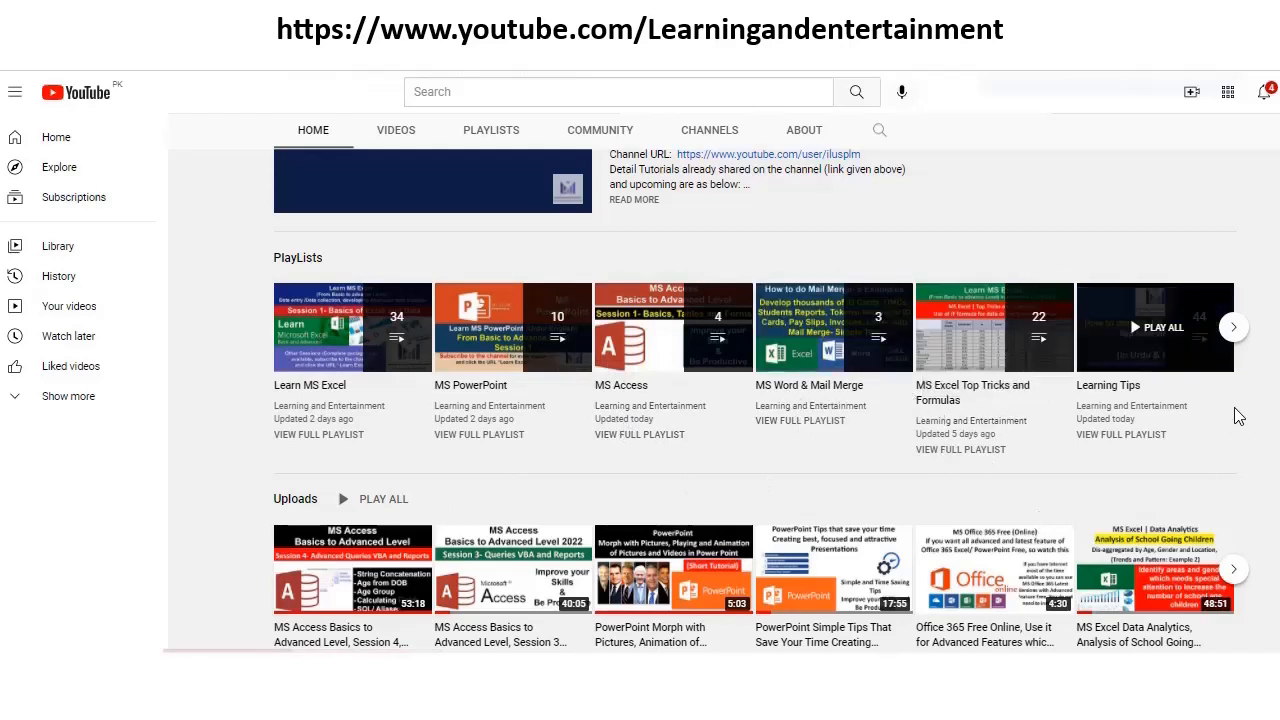
left_click(1235, 333)
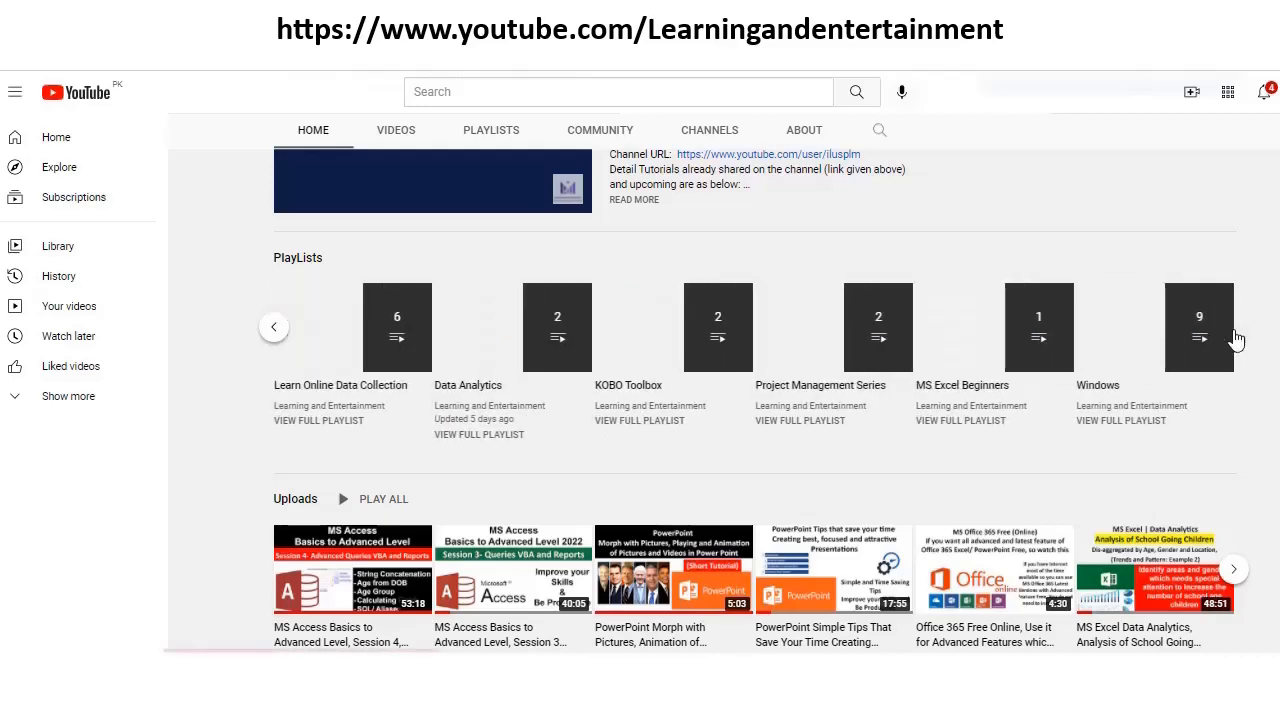
scroll(390, 545, "up", 1)
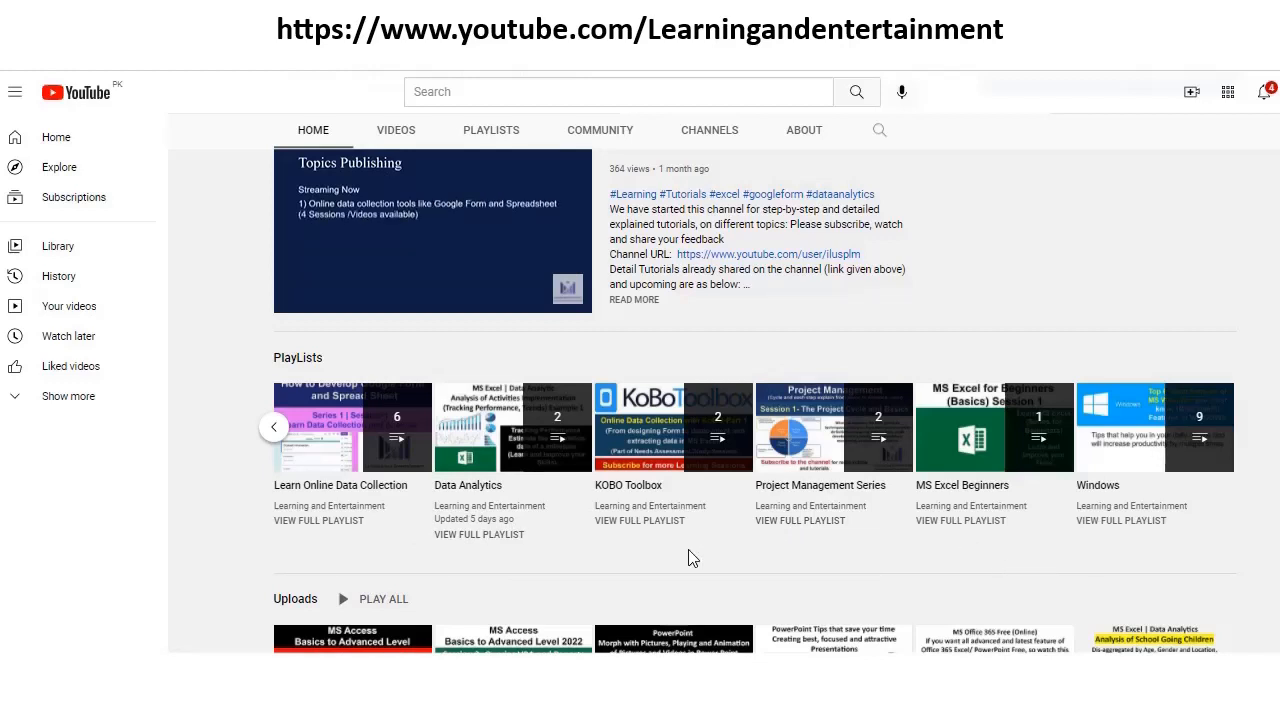
scroll(466, 562, "down", 1)
scroll(466, 554, "down", 2)
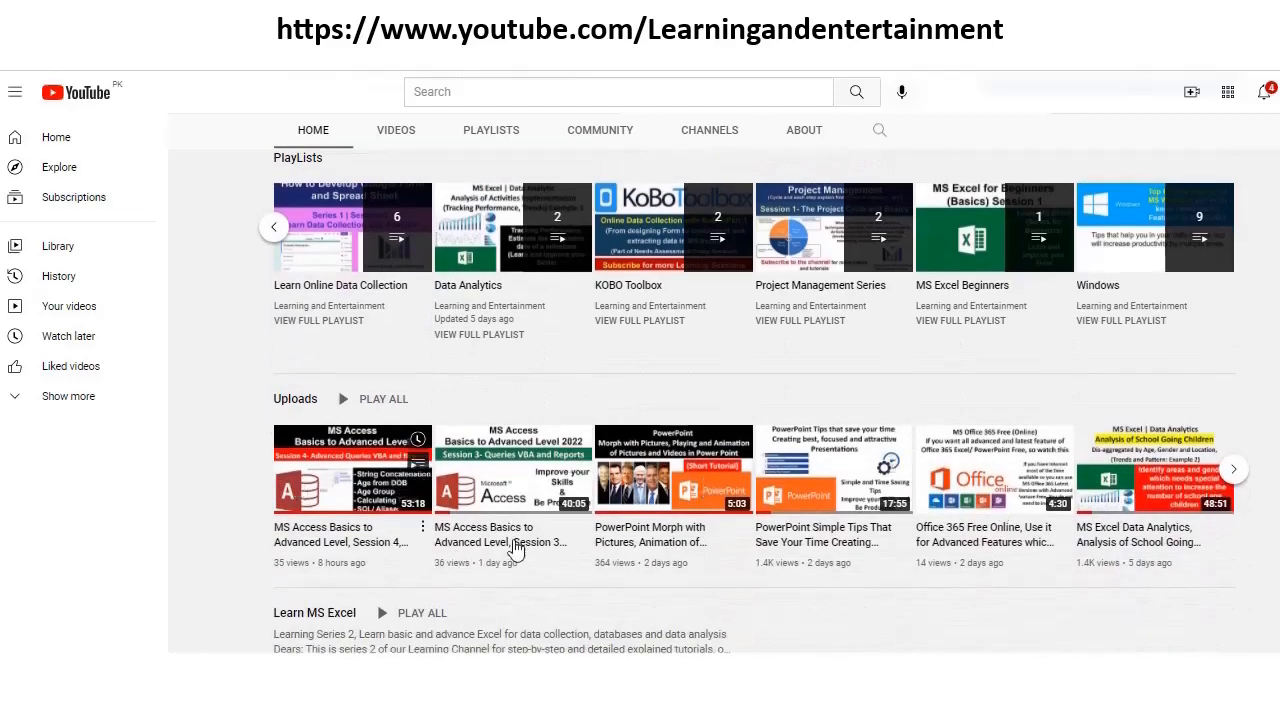
scroll(655, 600, "down", 4)
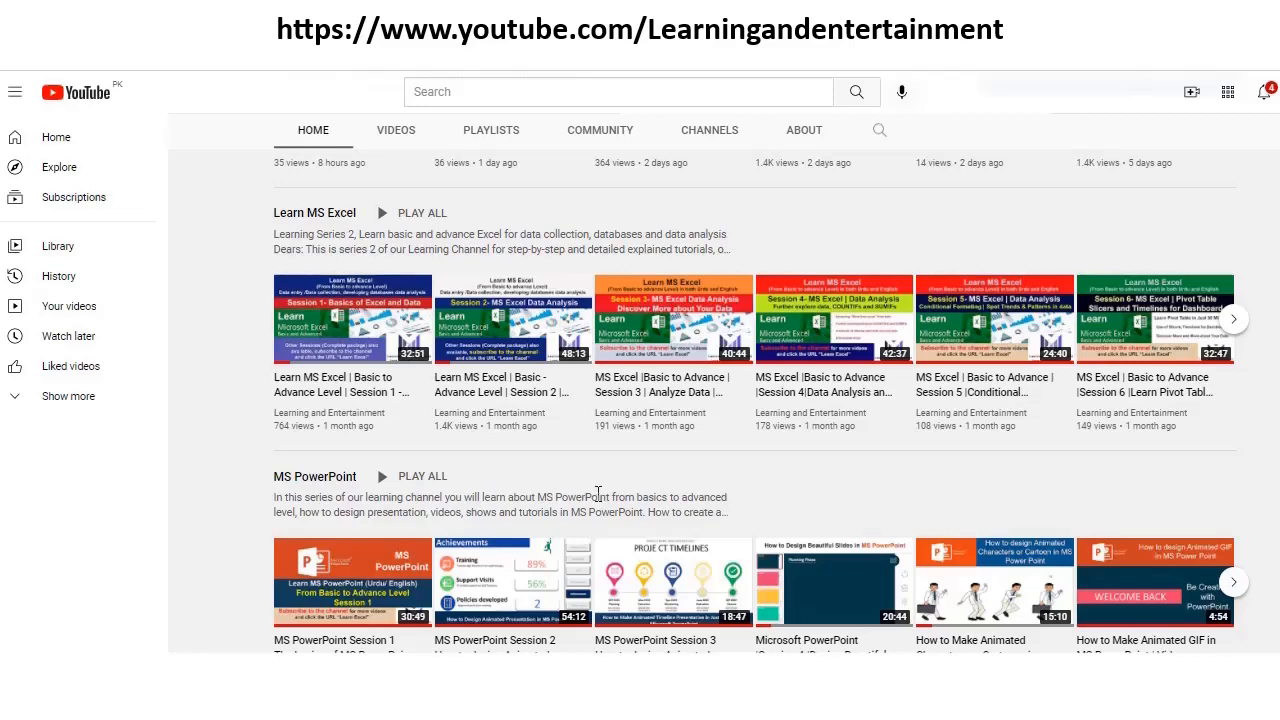
scroll(598, 494, "down", 1)
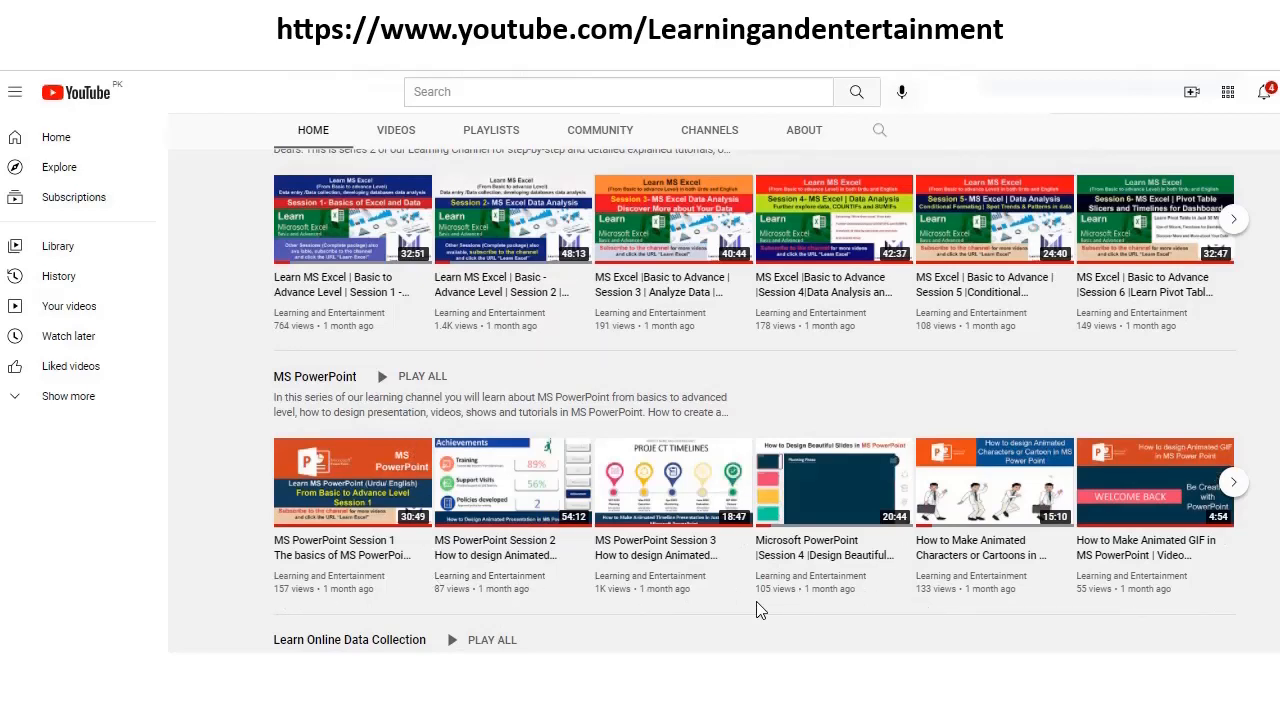
scroll(560, 550, "up", 6)
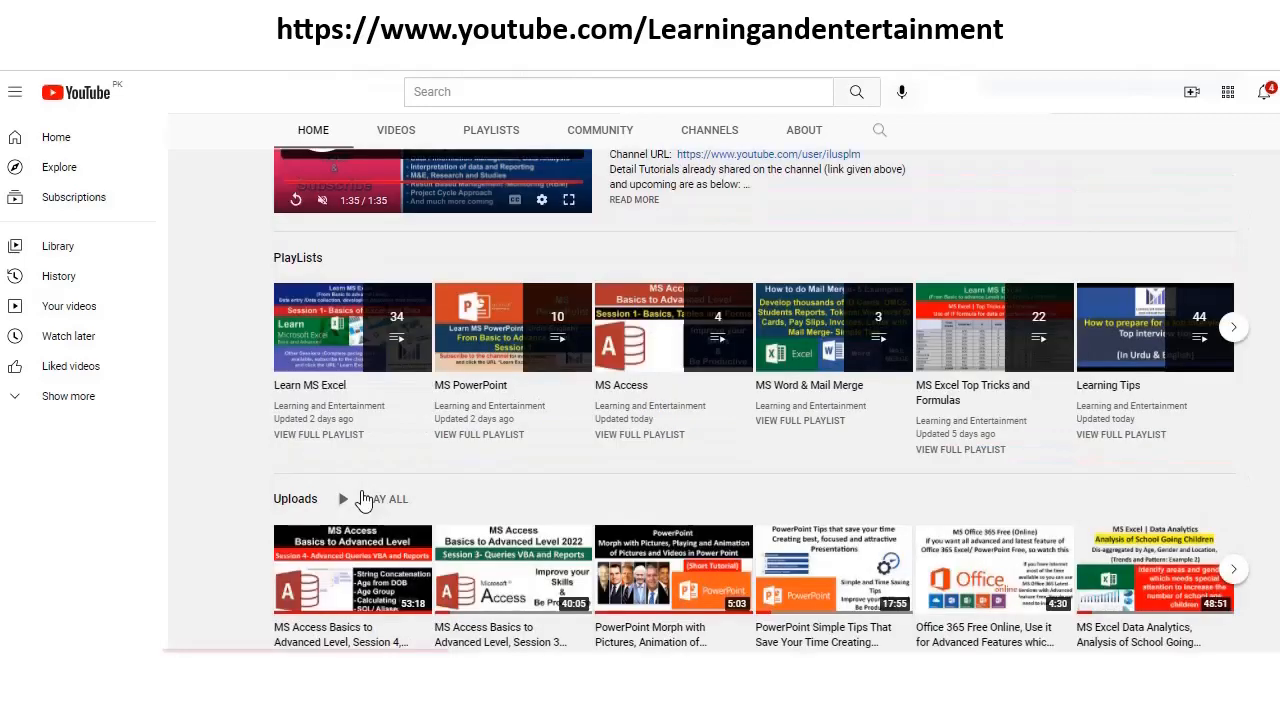